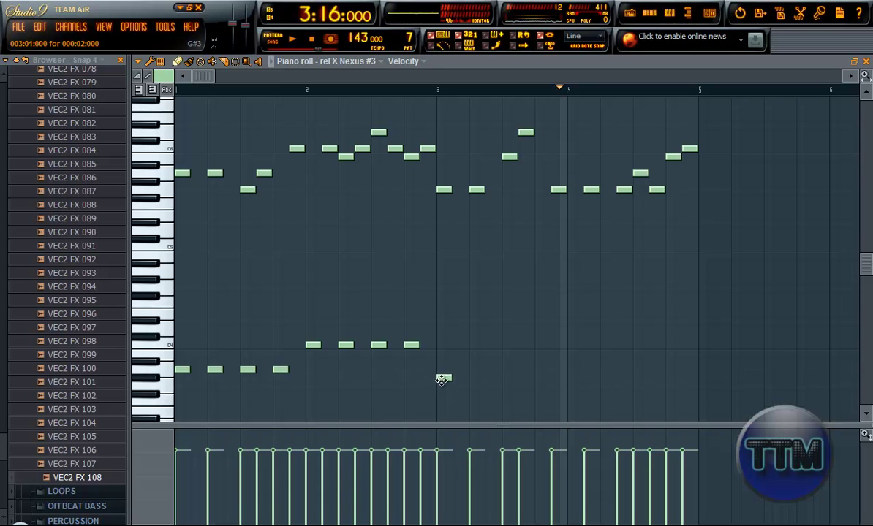
# Finish the G3 bass notes on the beats of bar 3 and continue them over the first two beats of bar 4.
pyautogui.click(539, 386)
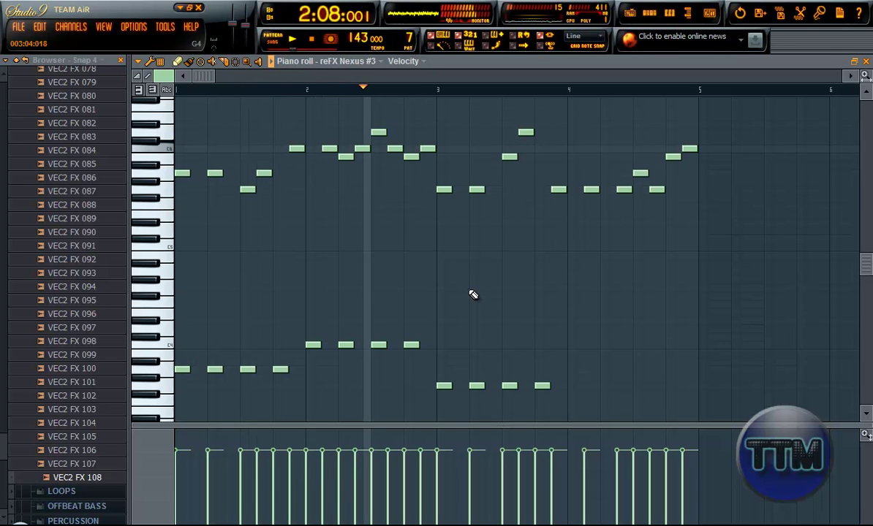
pyautogui.click(574, 386)
pyautogui.press('space')
pyautogui.click(601, 385)
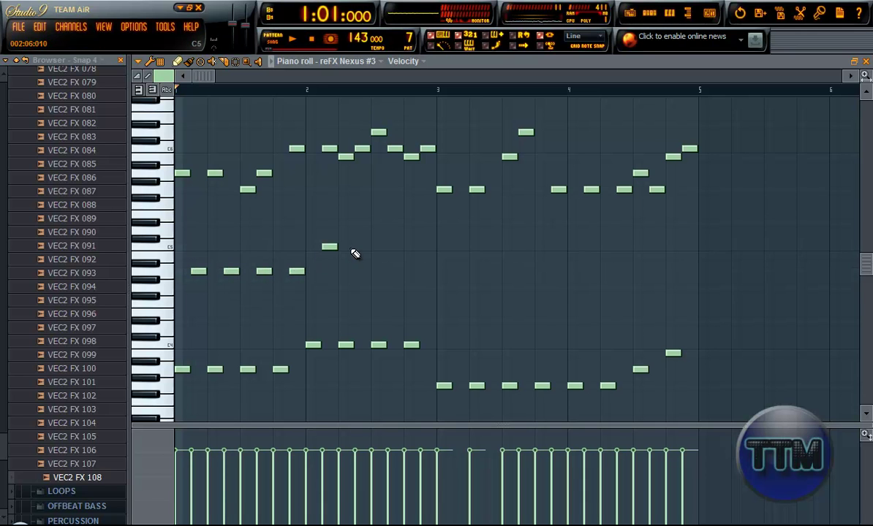
# Add four offbeat G4 notes through bar 3, between the melody and the bass notes.
pyautogui.rightClick(454, 257)
pyautogui.click(461, 288)
pyautogui.rightClick(469, 273)
pyautogui.press('space')
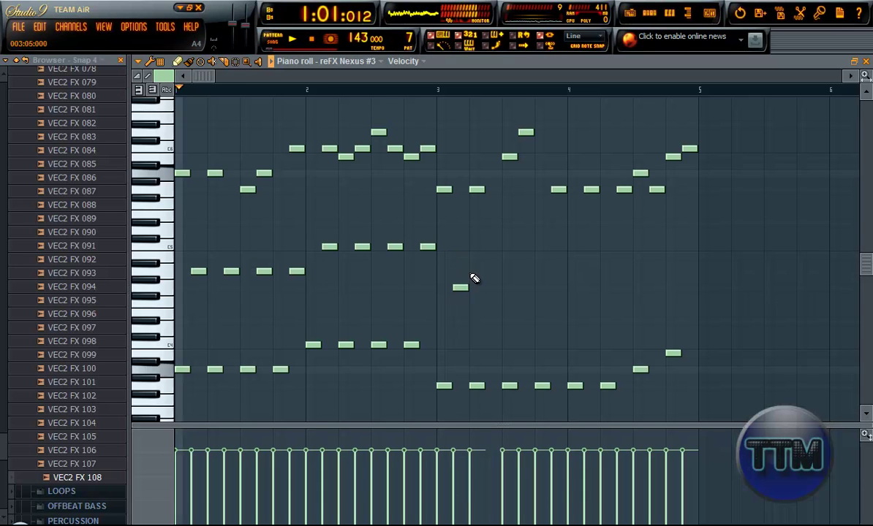
pyautogui.click(489, 288)
pyautogui.click(524, 288)
pyautogui.click(556, 288)
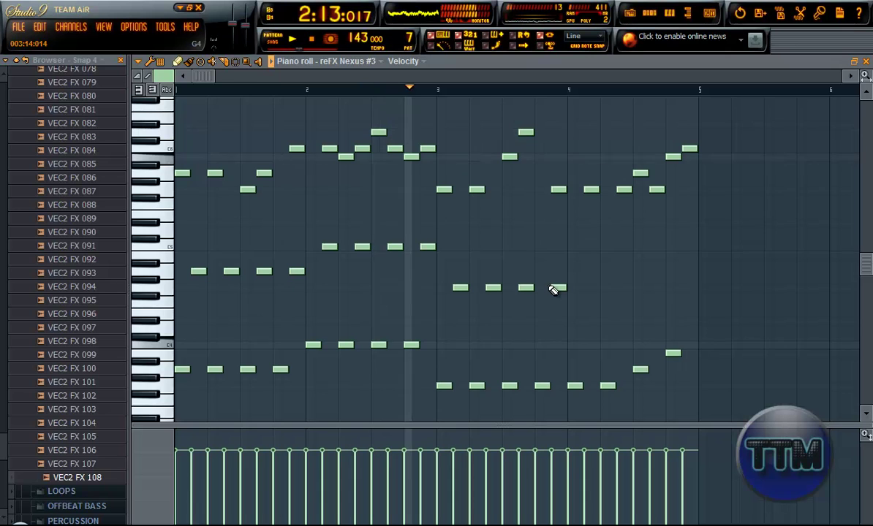
# Fill the offbeats of bar 4 with two G4 notes, an A4 and a B4, and play the pattern.
pyautogui.click(589, 289)
pyautogui.click(620, 288)
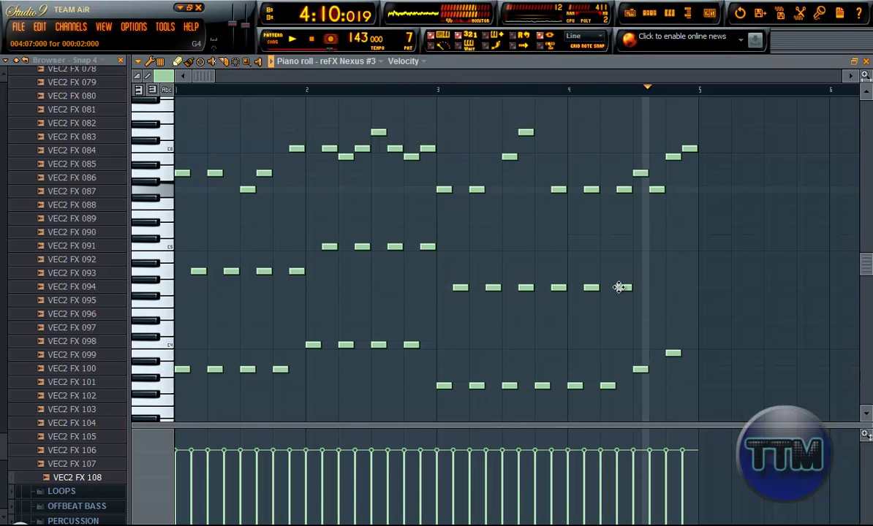
pyautogui.press('space')
pyautogui.click(655, 271)
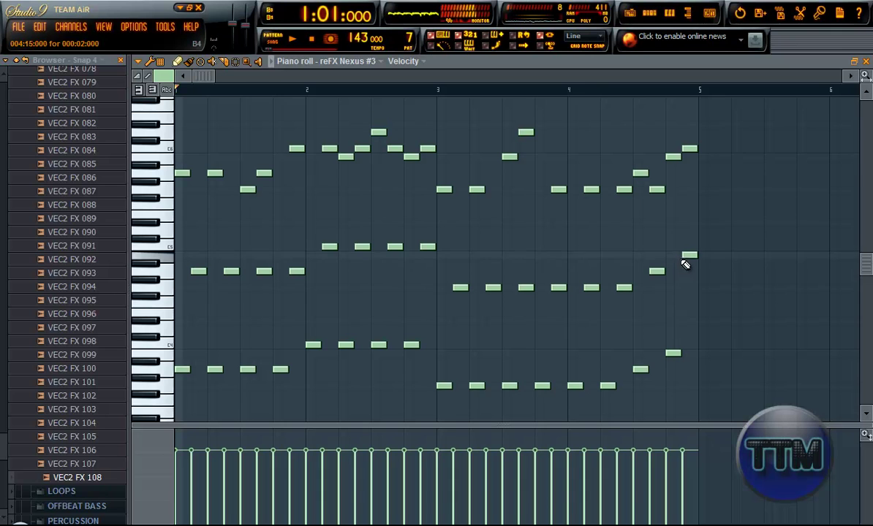
pyautogui.press('space')
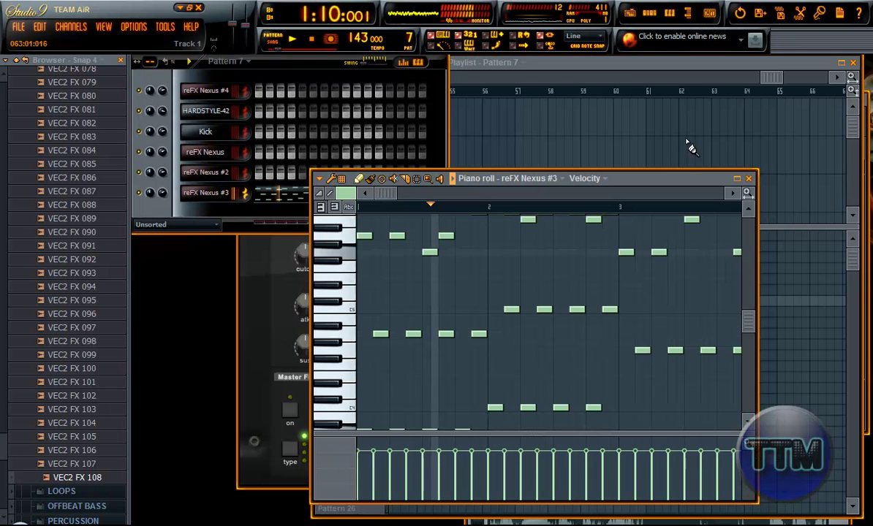
pyautogui.press('space')
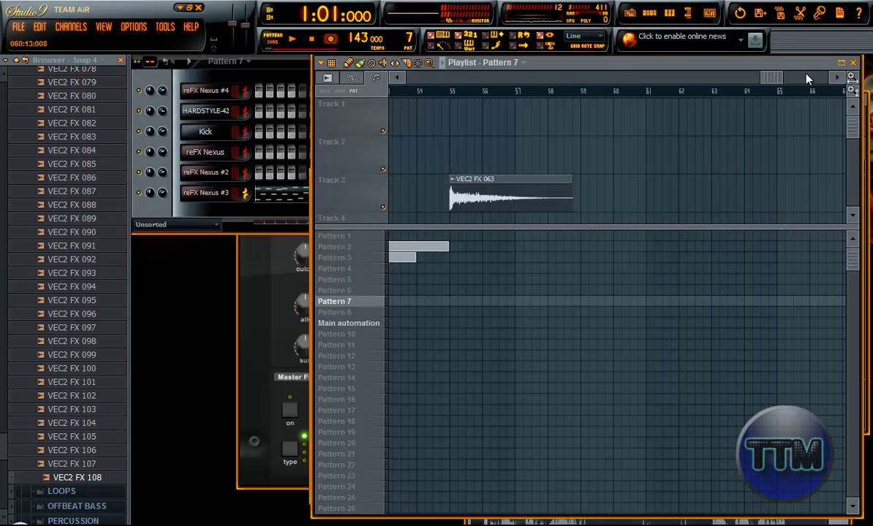
# Play the song from around bar 55 and place Pattern 7 clips in the playlist at bars 57, 61 and 65.
pyautogui.moveTo(774, 78); pyautogui.dragTo(753, 79)
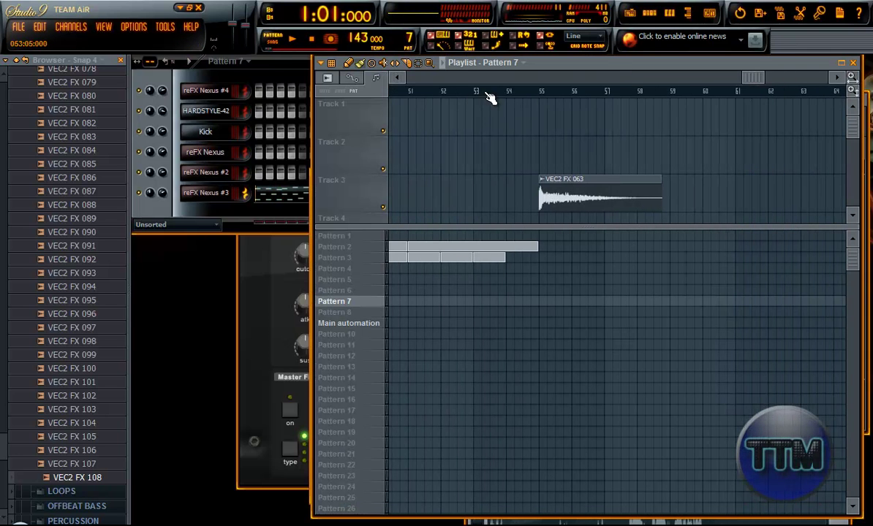
pyautogui.moveTo(474, 95); pyautogui.dragTo(527, 94)
pyautogui.press('space')
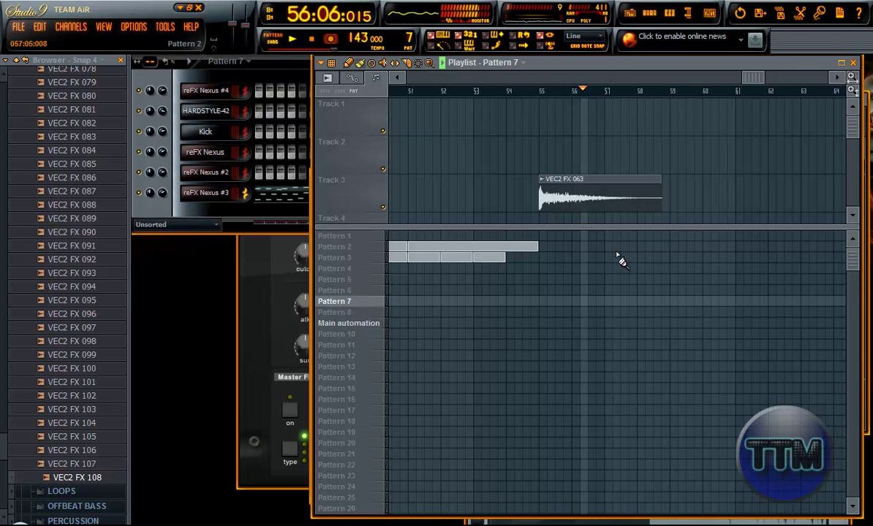
pyautogui.click(617, 301)
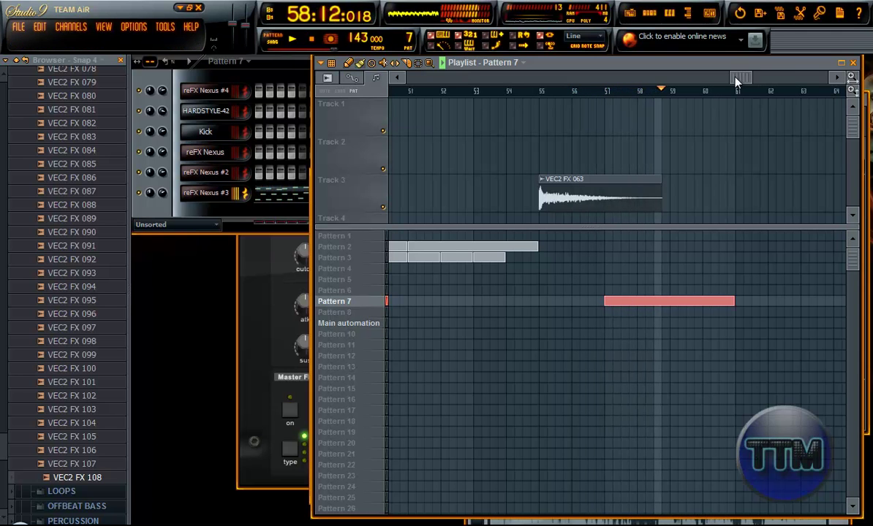
pyautogui.click(556, 300)
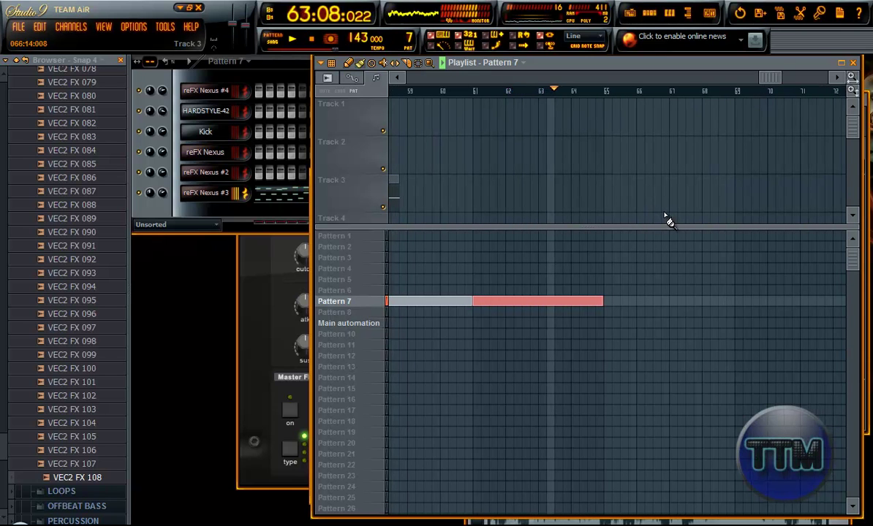
pyautogui.click(605, 302)
# Fill bars 65 to 76 with Pattern 3 clips and add Pattern 7 clips at bars 69 and 73.
pyautogui.moveTo(606, 259); pyautogui.dragTo(839, 260)
pyautogui.click(738, 302)
pyautogui.moveTo(729, 80); pyautogui.dragTo(762, 117)
pyautogui.click(674, 261)
pyautogui.moveTo(674, 259); pyautogui.dragTo(793, 263)
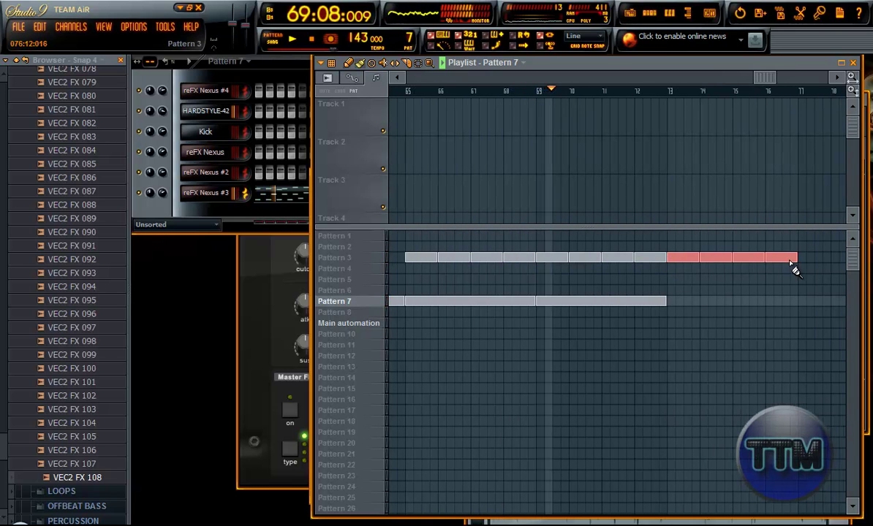
pyautogui.moveTo(668, 302); pyautogui.dragTo(793, 302)
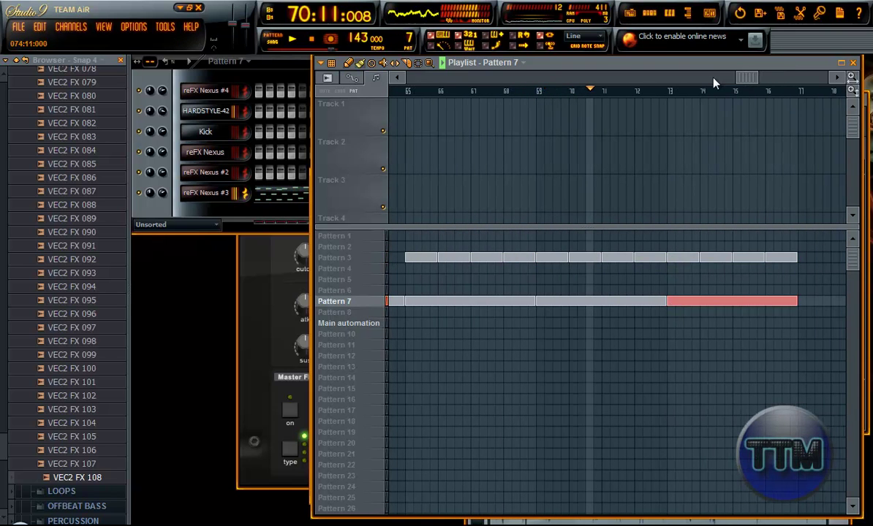
# Select Pattern 3, stop playback and set the song tempo to 144 BPM.
pyautogui.click(329, 257)
pyautogui.click(155, 106)
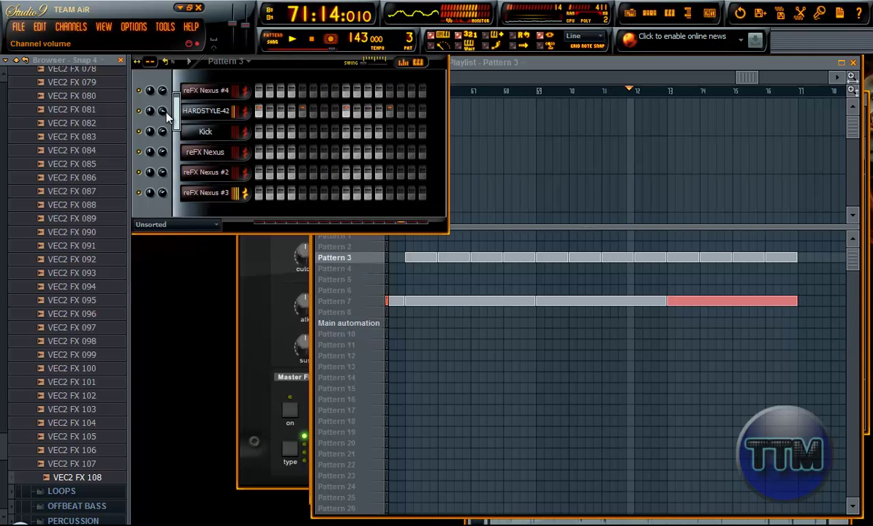
pyautogui.click(587, 63)
pyautogui.press('space')
pyautogui.moveTo(744, 78); pyautogui.dragTo(769, 89)
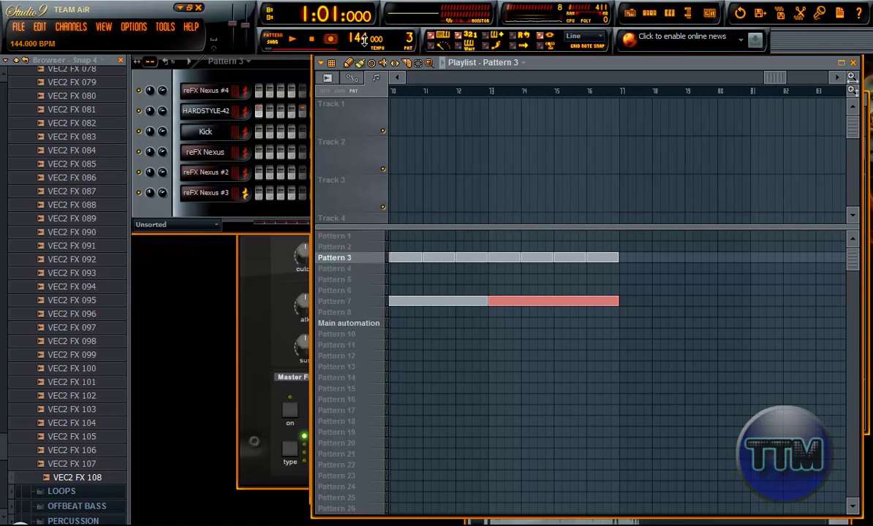
# Play the arrangement from bar 65 to check the Pattern 3 and Pattern 7 section.
pyautogui.moveTo(769, 85)
pyautogui.mouseDown()
pyautogui.moveTo(701, 76)
pyautogui.moveTo(717, 95)
pyautogui.moveTo(692, 84)
pyautogui.moveTo(726, 89)
pyautogui.moveTo(721, 80)
pyautogui.moveTo(658, 80)
pyautogui.moveTo(724, 78)
pyautogui.mouseUp()
pyautogui.click(614, 91)
pyautogui.click(656, 91)
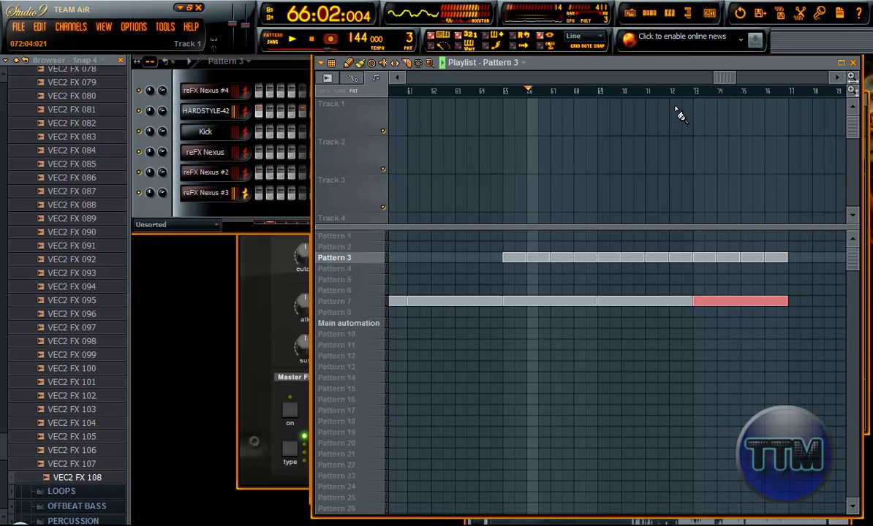
pyautogui.press('space')
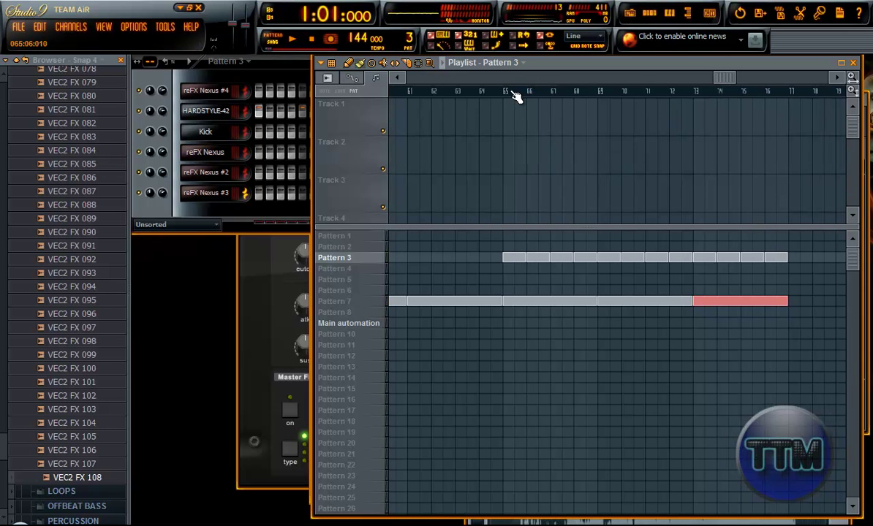
pyautogui.click(504, 91)
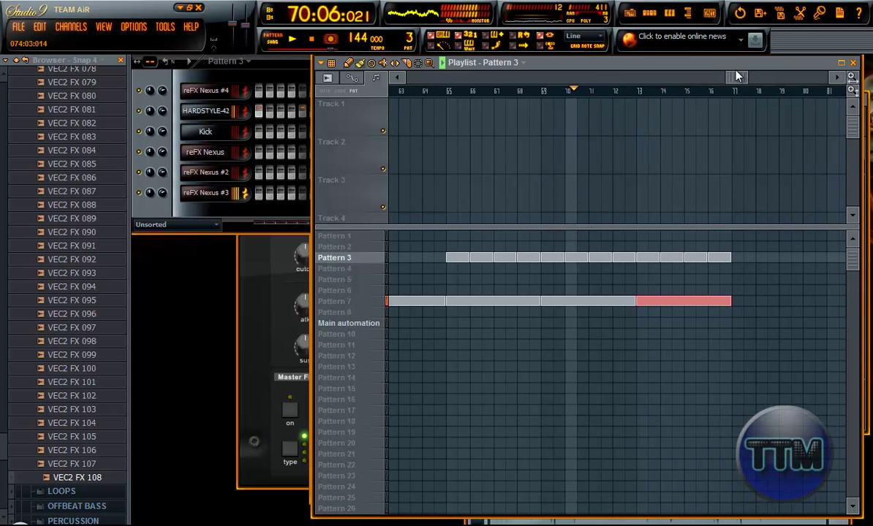
# Delete the Pattern 3 clip at bar 73 and stop playback.
pyautogui.rightClick(637, 258)
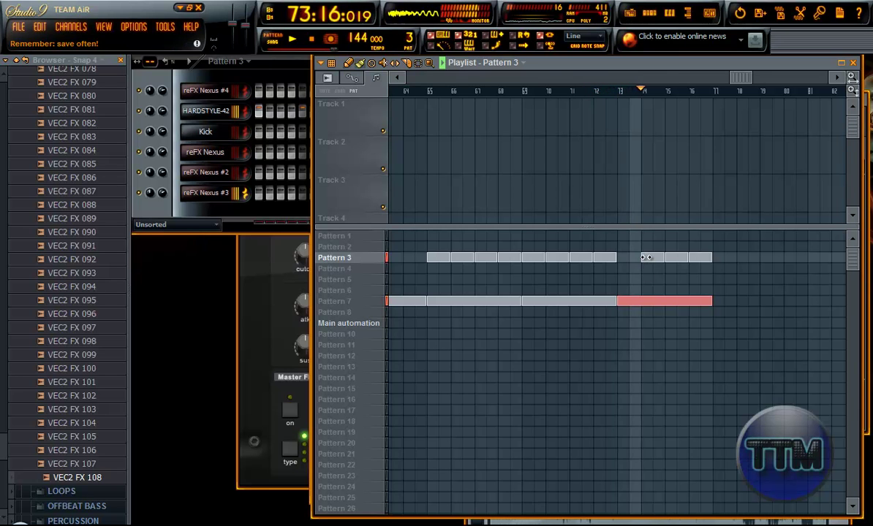
pyautogui.moveTo(744, 78); pyautogui.dragTo(757, 79)
pyautogui.press('space')
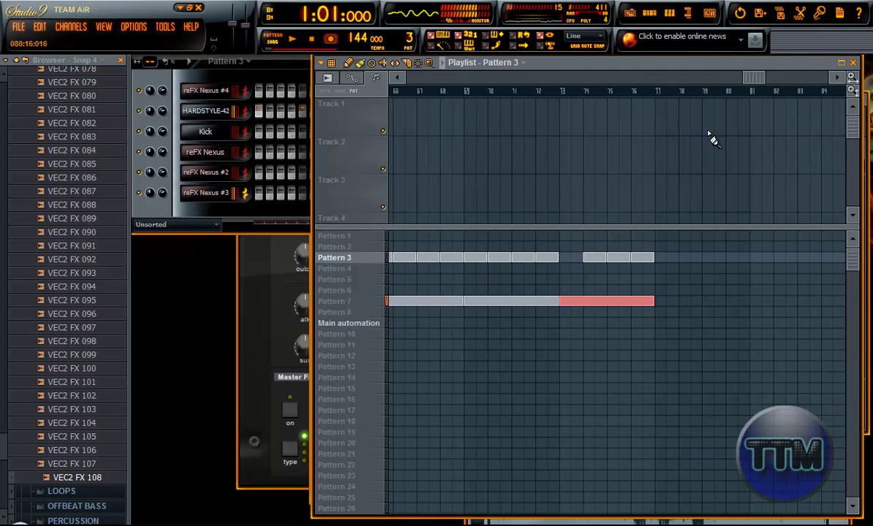
# Place an extra Pattern 3 clip starting slightly before bar 74 and play the transition from bar 73.
pyautogui.click(656, 257)
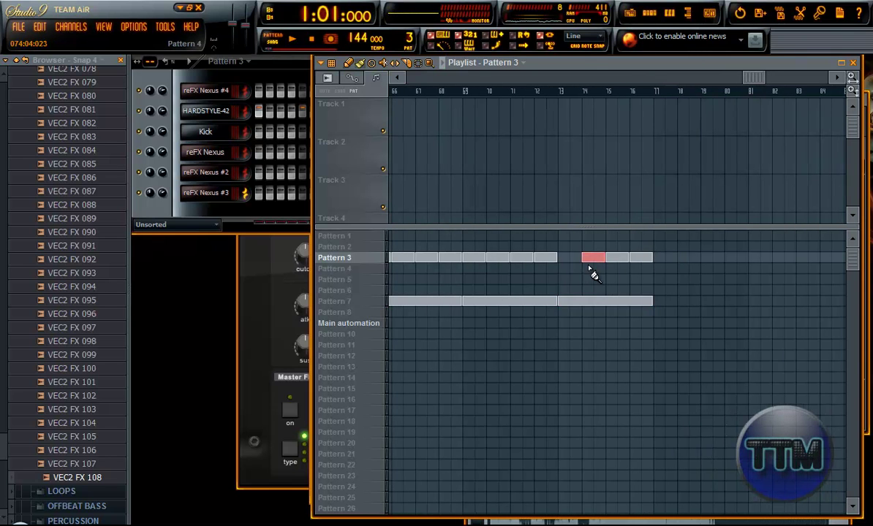
pyautogui.scroll(4, 581, 257)
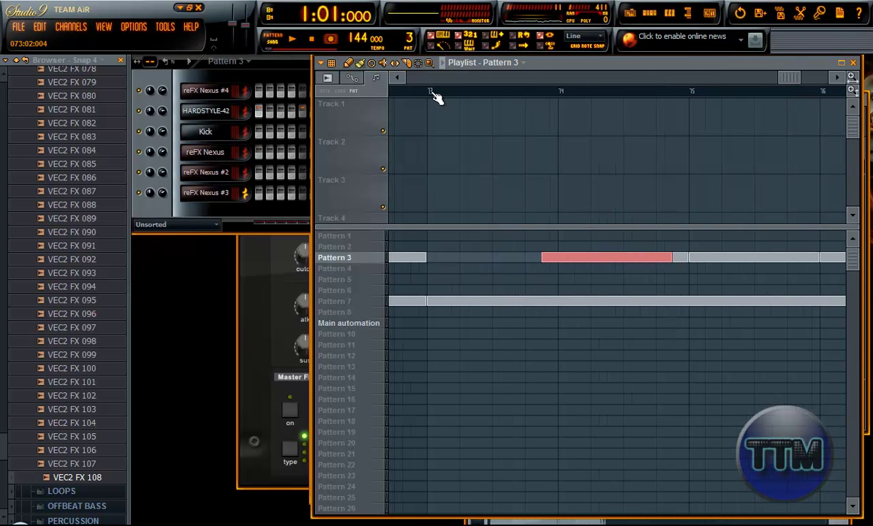
pyautogui.click(412, 91)
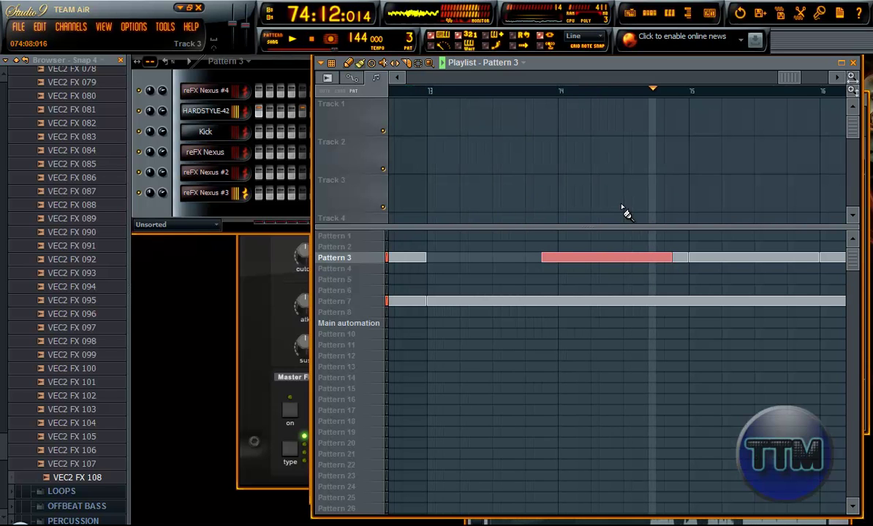
pyautogui.scroll(-3, 633, 193)
pyautogui.press('space')
# Play the Pattern 7 section from bar 57 up to where Pattern 3 enters at bar 65.
pyautogui.moveTo(773, 76); pyautogui.dragTo(680, 99)
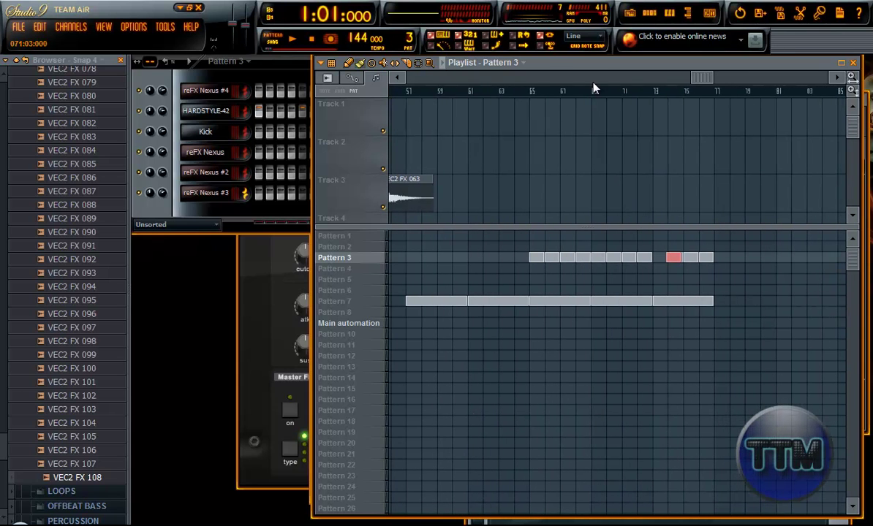
pyautogui.click(402, 90)
pyautogui.click(502, 92)
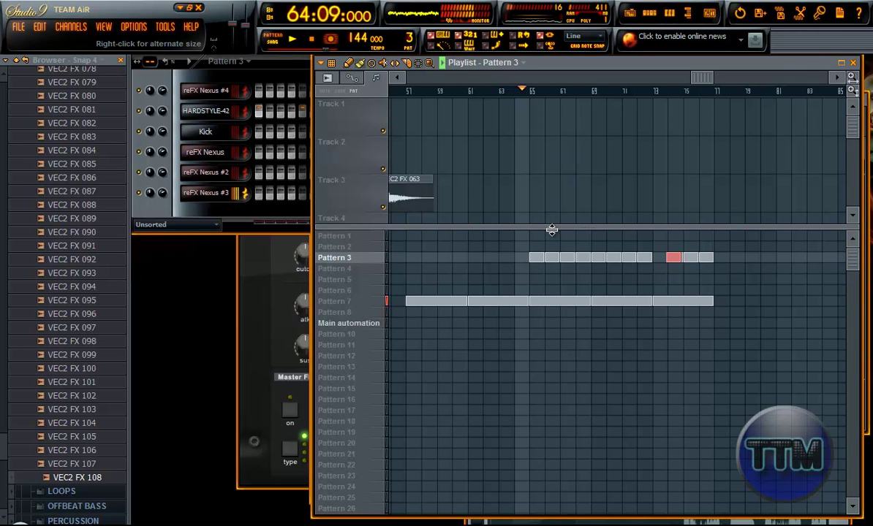
pyautogui.press('space')
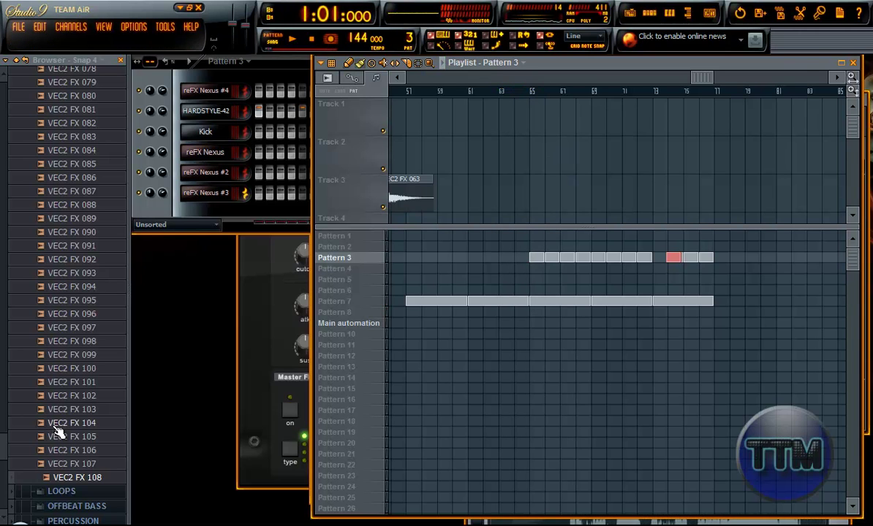
# Preview the effect samples VEC2 FX 004, 005 and 006 in the sample library.
pyautogui.scroll(10, 70, 245)
pyautogui.scroll(9, 66, 238)
pyautogui.click(66, 250)
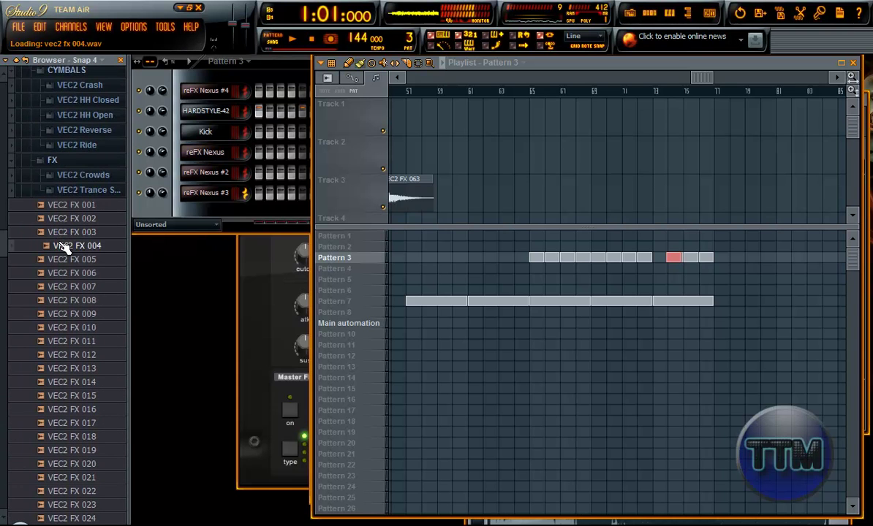
pyautogui.click(62, 263)
pyautogui.click(63, 278)
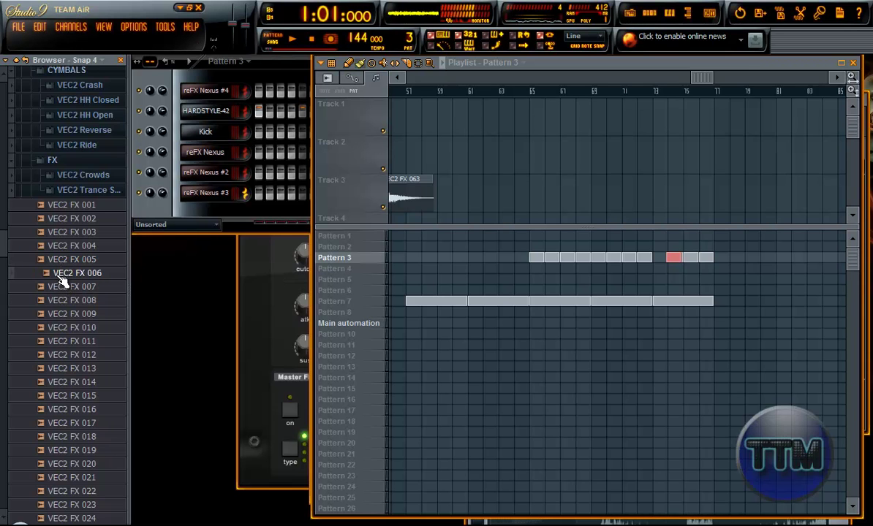
# Try VEC2 FX 006 as an audio clip on Track 3 at about bar 64 and remove the clip.
pyautogui.moveTo(65, 279); pyautogui.dragTo(516, 197)
pyautogui.rightClick(524, 202)
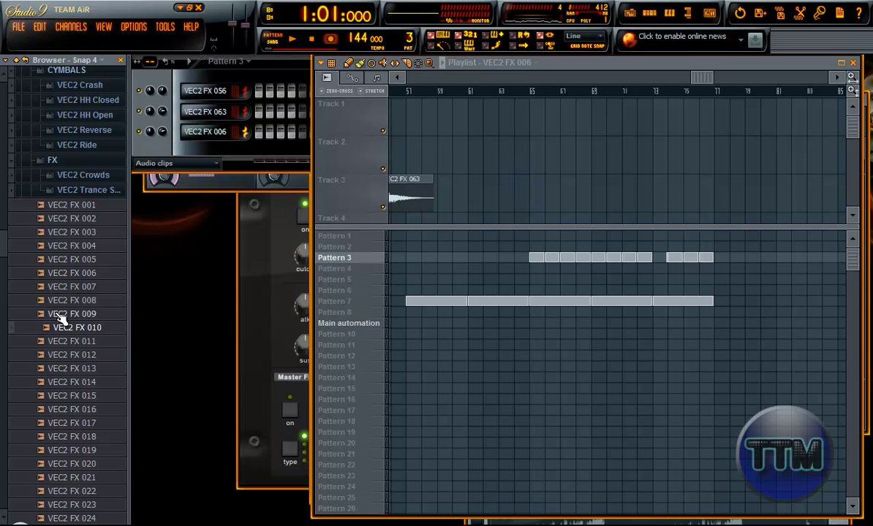
# Preview the effect samples from VEC2 FX 010 through VEC2 FX 056 in the sample library.
pyautogui.click(73, 424)
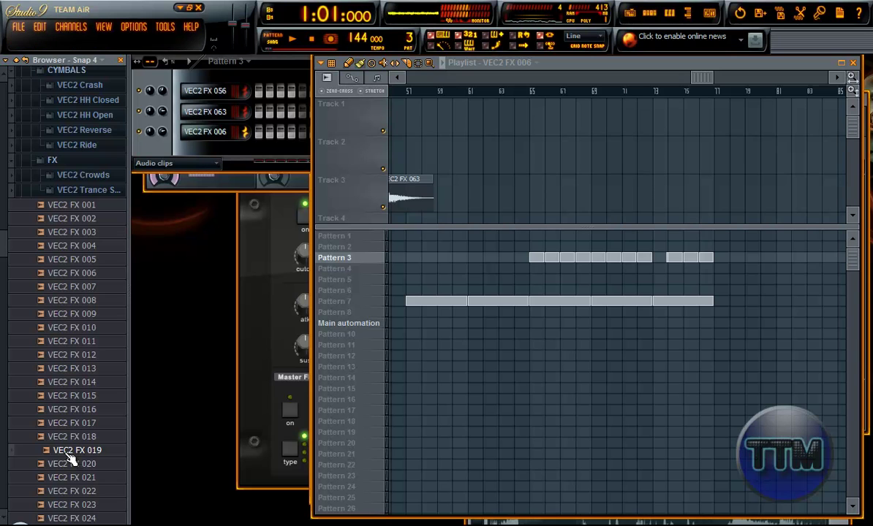
pyautogui.scroll(-4, 73, 497)
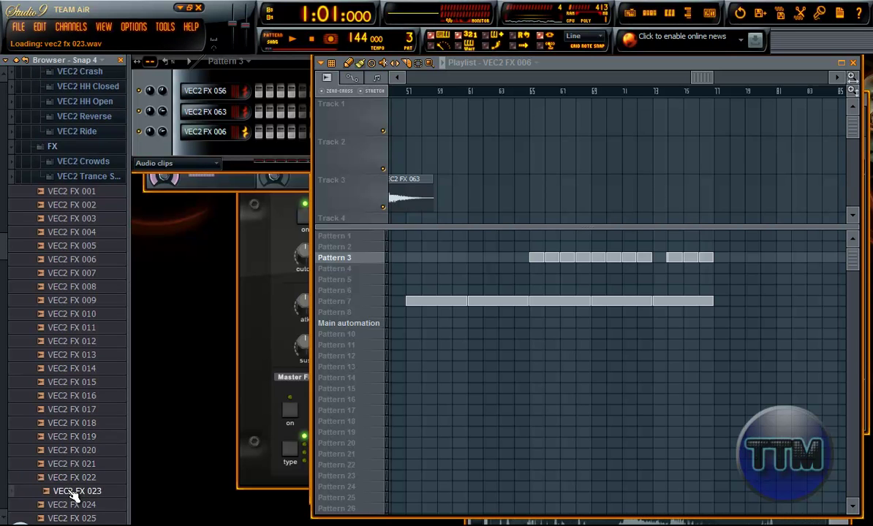
pyautogui.scroll(-4, 73, 496)
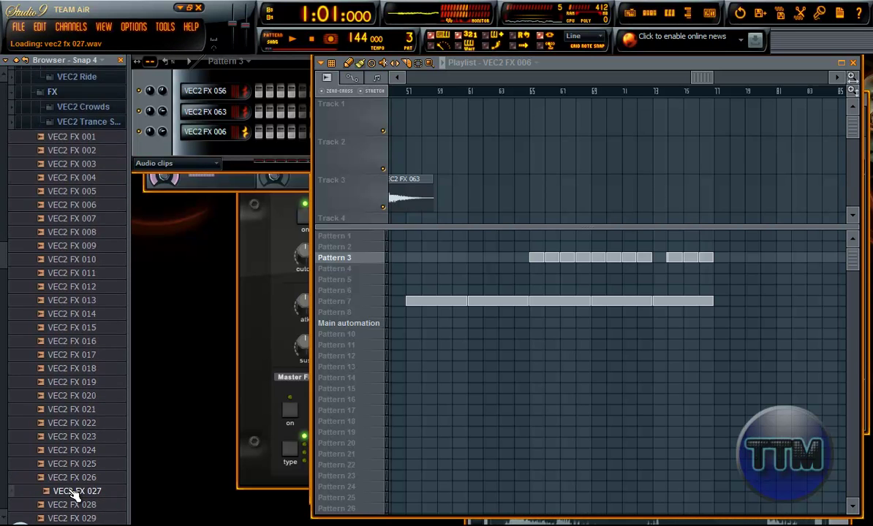
pyautogui.scroll(-4, 73, 496)
pyautogui.scroll(-8, 73, 492)
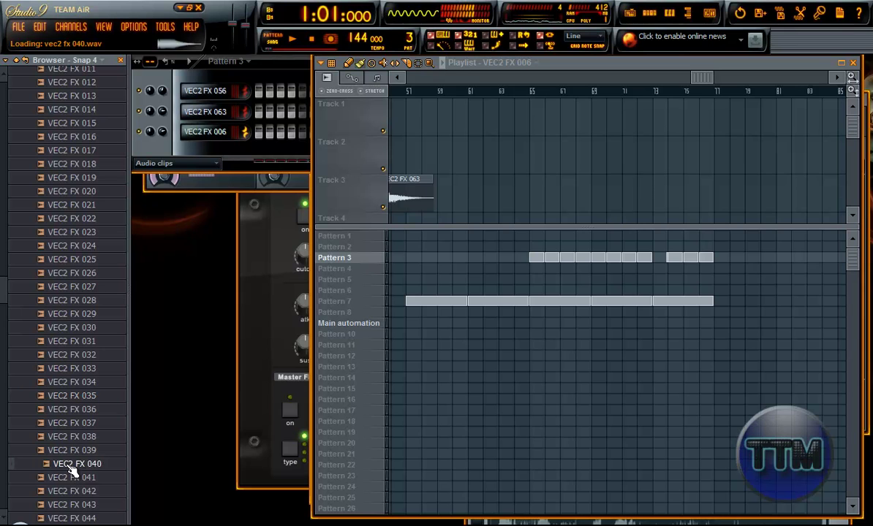
pyautogui.scroll(-7, 73, 461)
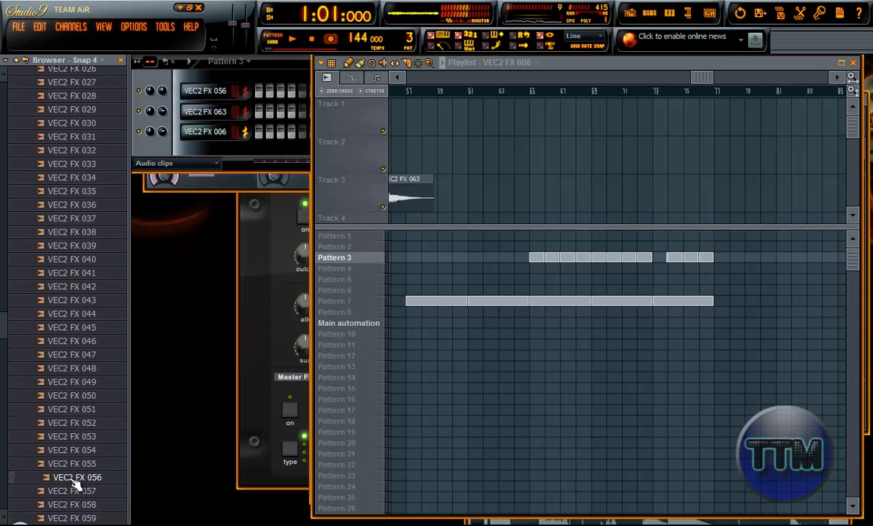
# Try VEC2 FX 056 as an audio clip on Track 3 at bar 65 and remove the clip.
pyautogui.moveTo(525, 217); pyautogui.dragTo(529, 194)
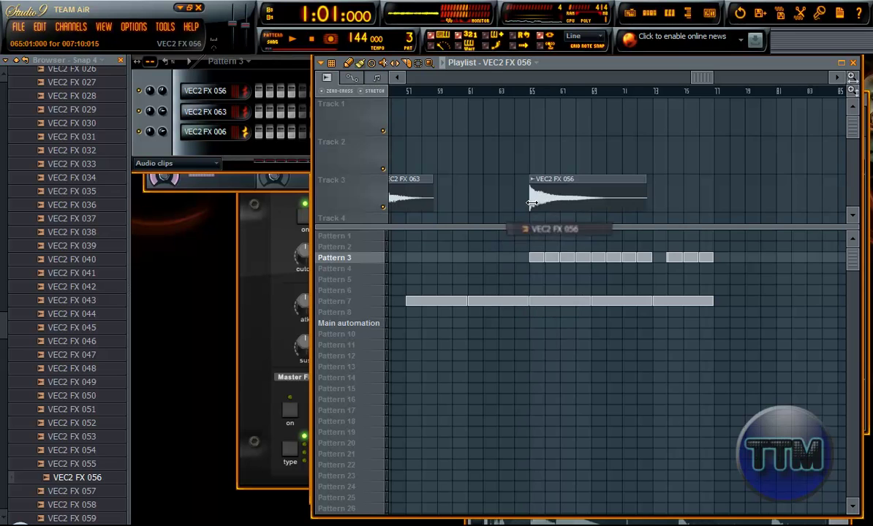
pyautogui.moveTo(696, 78); pyautogui.dragTo(722, 104)
pyautogui.hscroll(-5, 658, 160)
pyautogui.rightClick(614, 201)
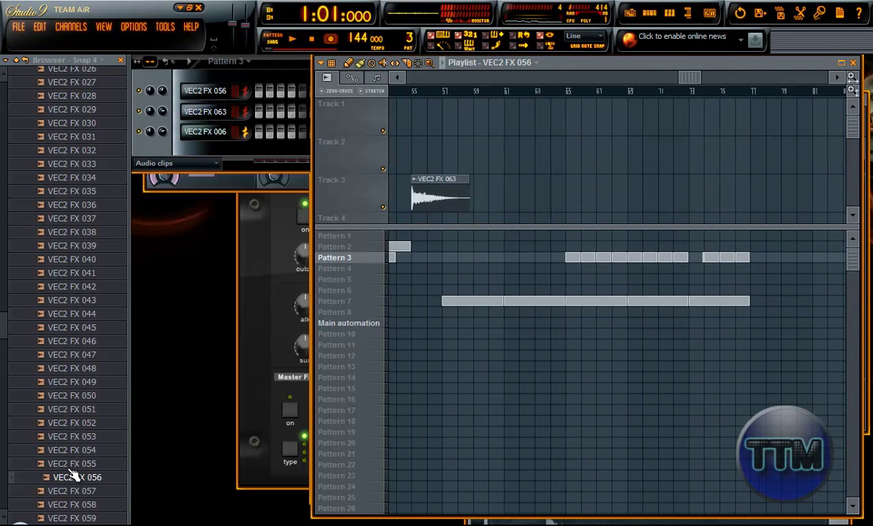
# Preview the effect samples from VEC2 FX 060 through VEC2 FX 073 in the sample library.
pyautogui.scroll(-3, 65, 499)
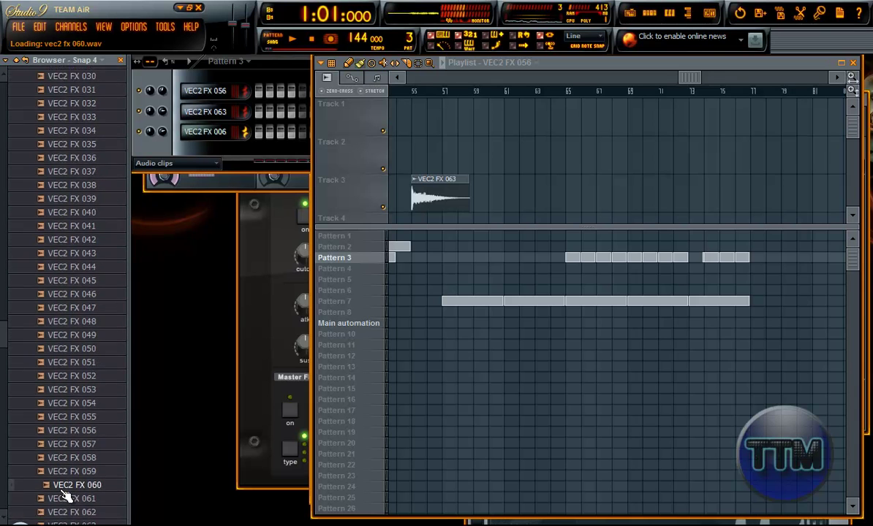
pyautogui.scroll(-2, 66, 497)
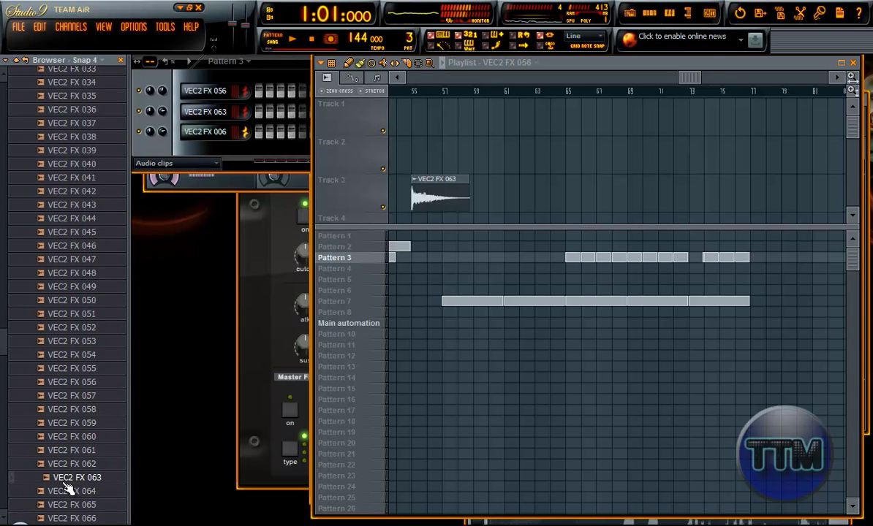
pyautogui.scroll(-2, 66, 495)
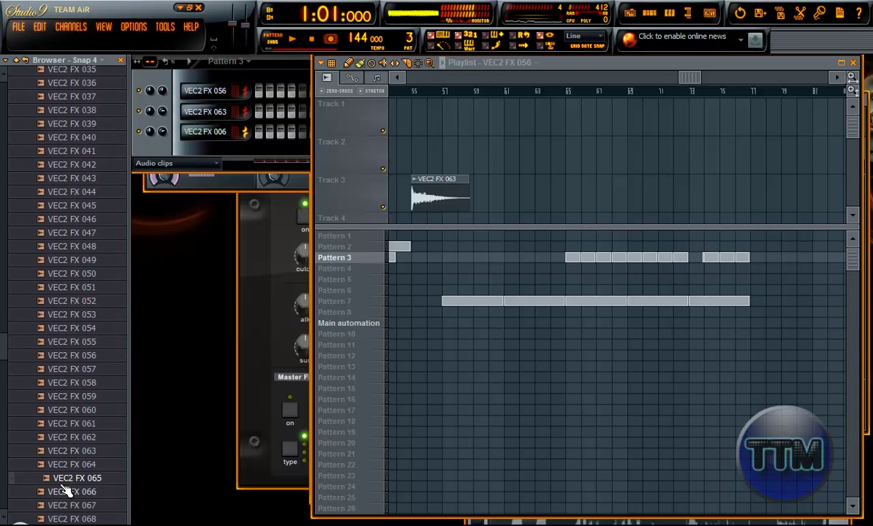
pyautogui.scroll(-7, 64, 501)
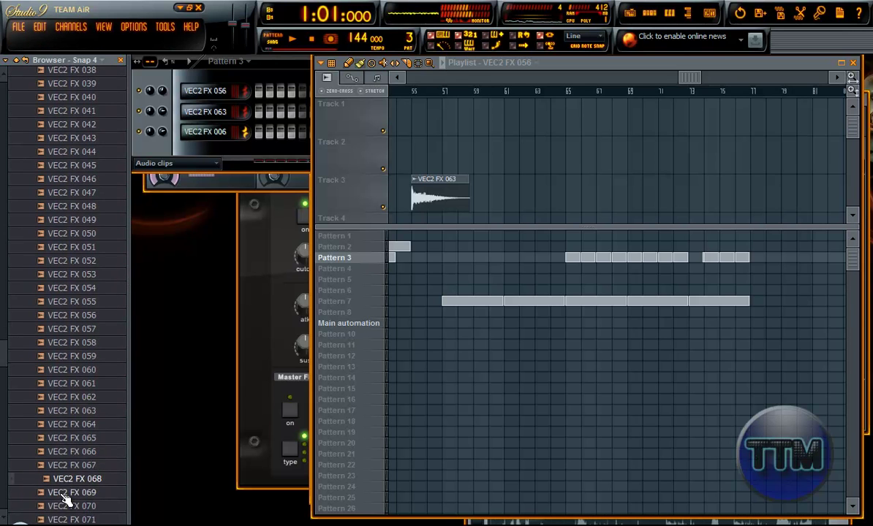
pyautogui.scroll(-1, 65, 497)
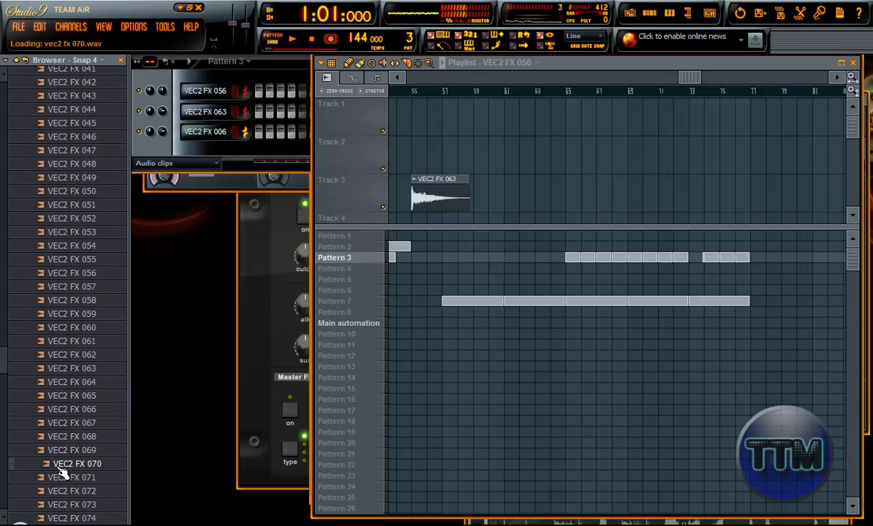
pyautogui.scroll(-3, 64, 499)
# Place VEC2 FX 073 as an audio clip on Track 3 at bar 65 and play the transition from bar 63.
pyautogui.moveTo(66, 481); pyautogui.dragTo(571, 196)
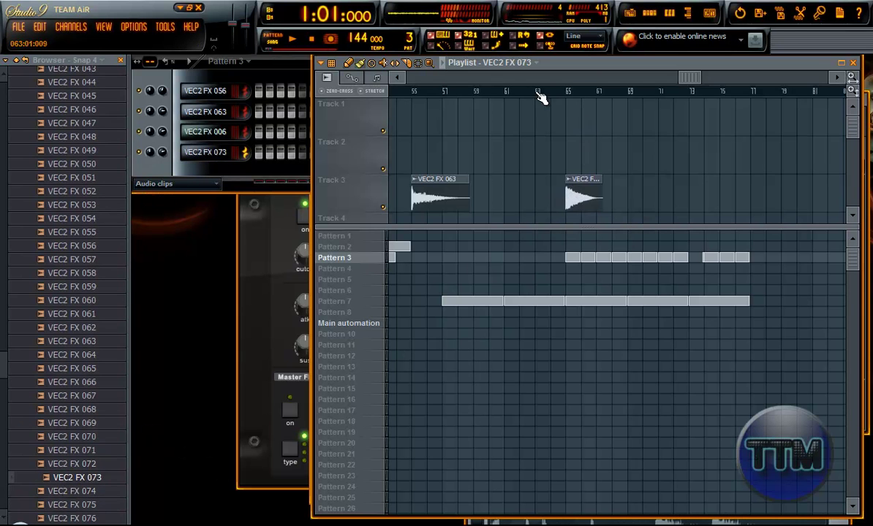
pyautogui.click(537, 93)
pyautogui.click(573, 183)
pyautogui.click(592, 228)
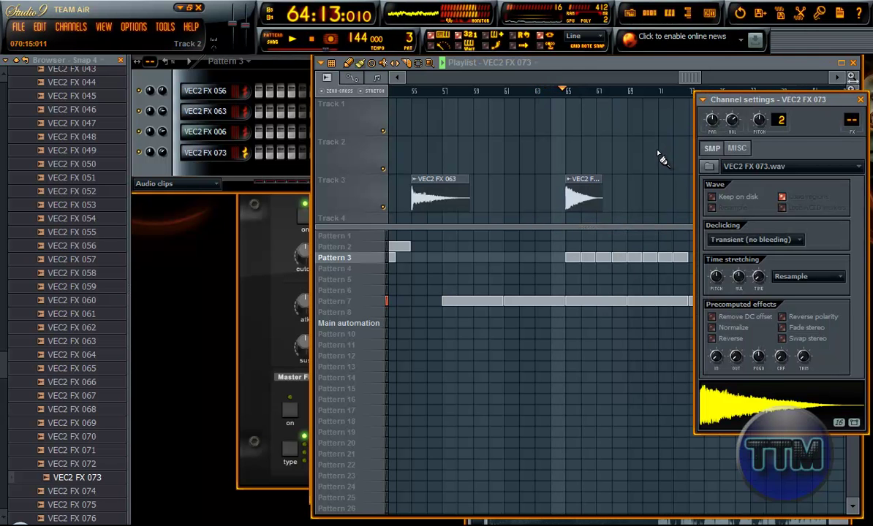
# Extend the arrangement from bar 77 up to bar 81 with four Pattern 3 clips and one Pattern 7 clip.
pyautogui.moveTo(685, 77); pyautogui.dragTo(730, 77)
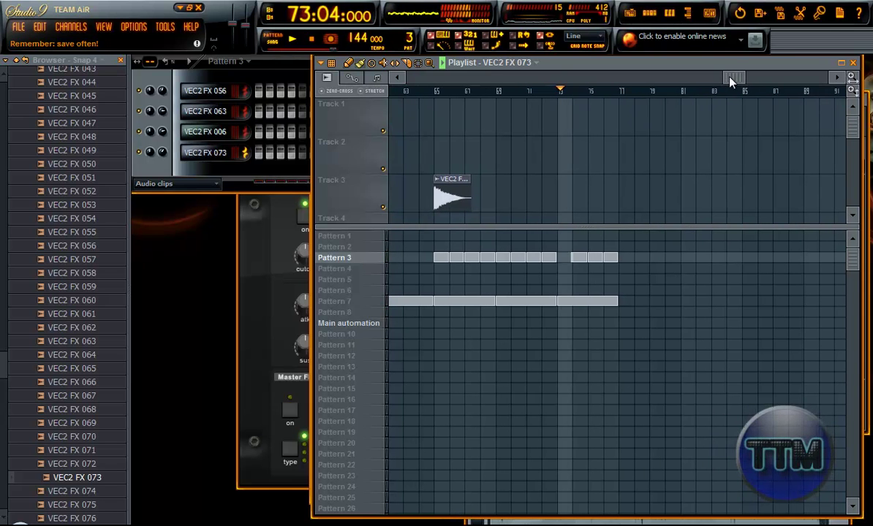
pyautogui.click(624, 258)
pyautogui.click(639, 258)
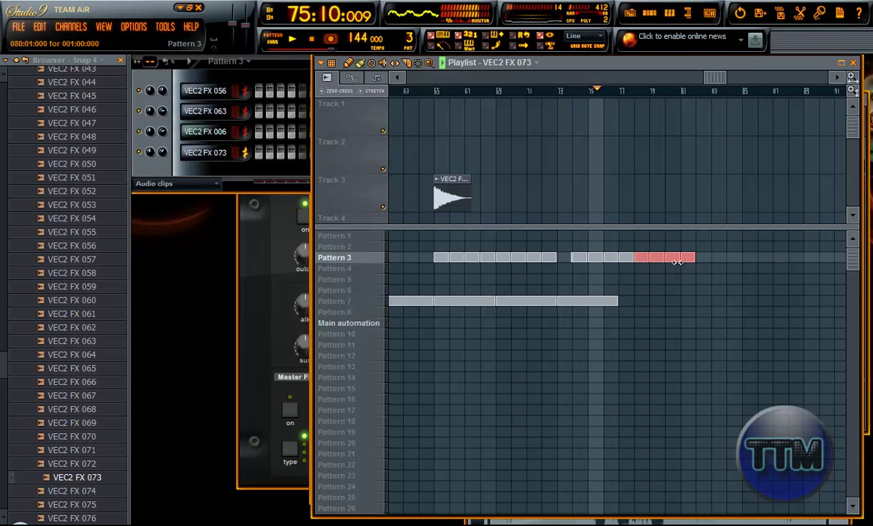
pyautogui.click(626, 300)
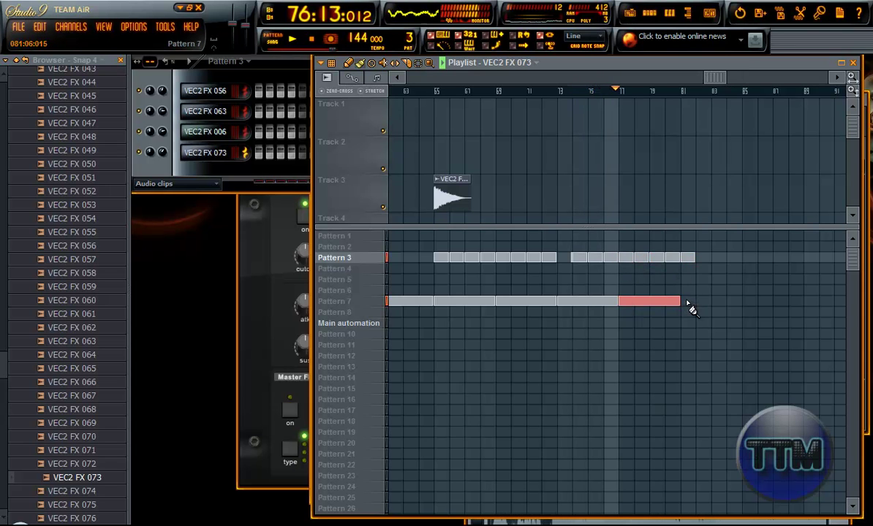
pyautogui.rightClick(686, 261)
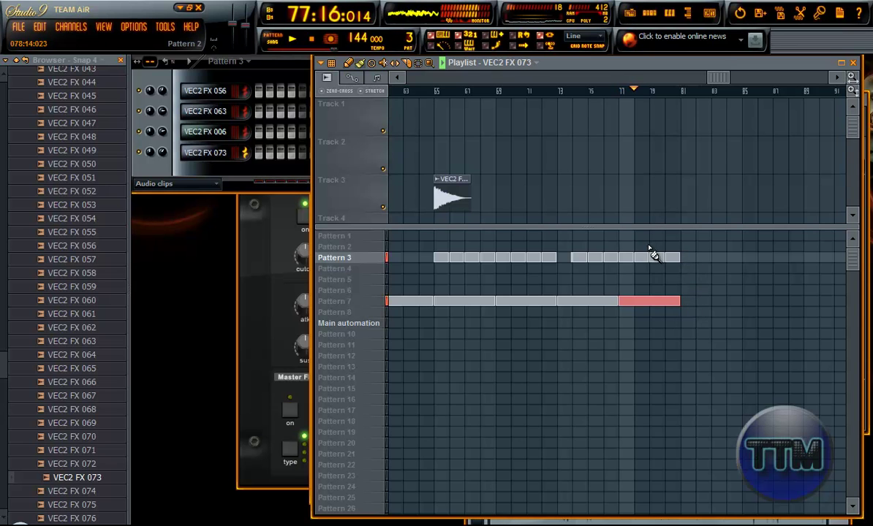
pyautogui.rightClick(668, 258)
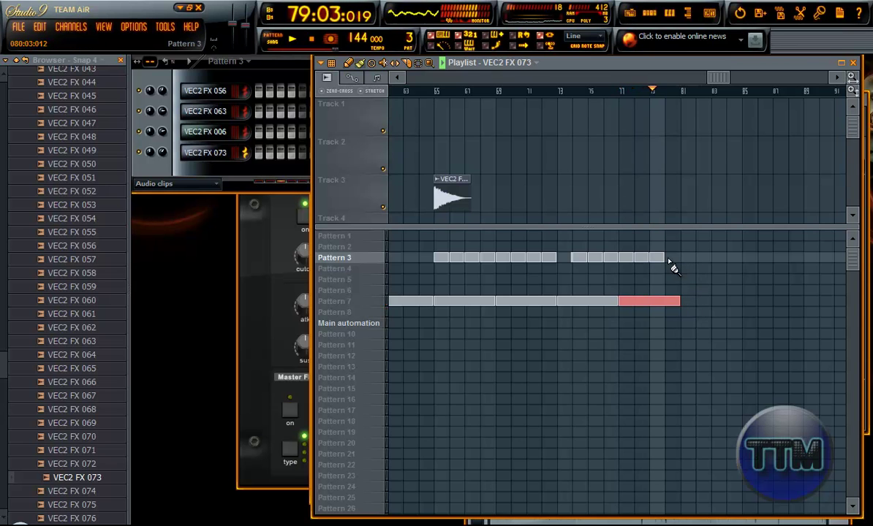
pyautogui.click(672, 258)
# Try a Pattern 1 clip at bar 81, stop playback and remove the clip.
pyautogui.click(684, 236)
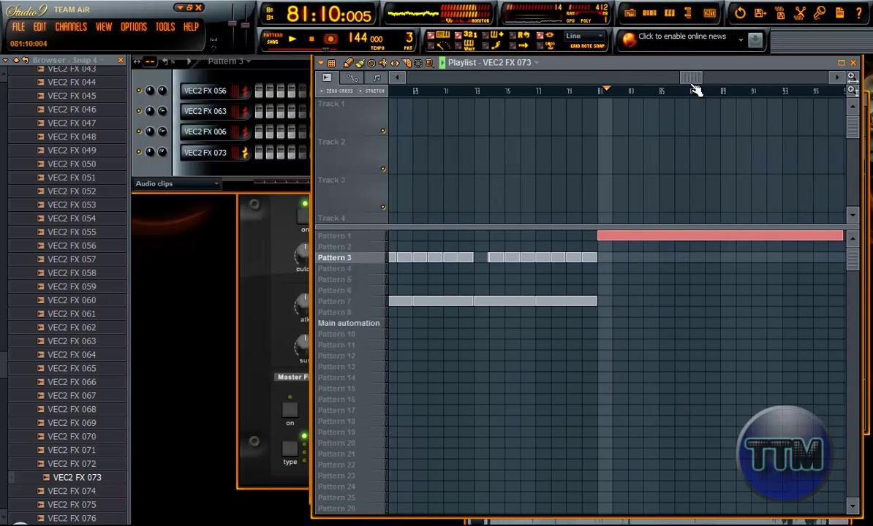
pyautogui.press('space')
pyautogui.rightClick(610, 237)
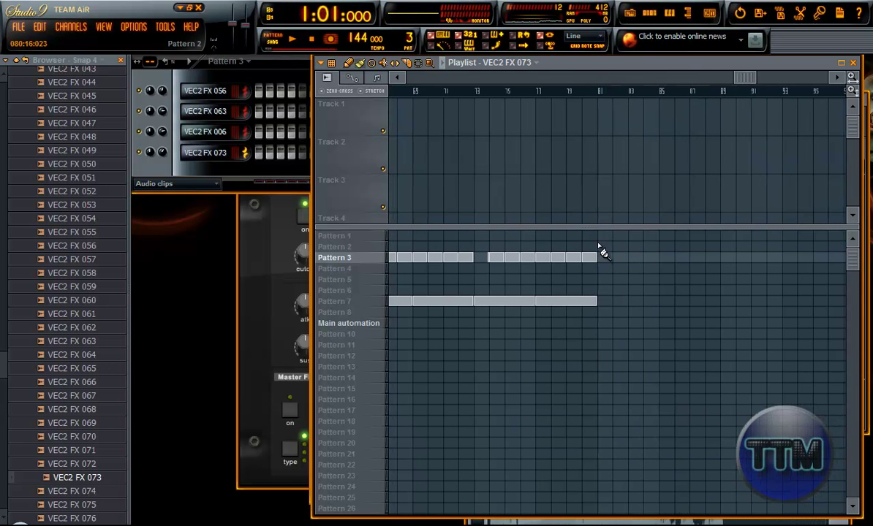
# Play the end of the Pattern 3 and Pattern 7 section from about bar 80.
pyautogui.moveTo(737, 82)
pyautogui.mouseDown()
pyautogui.moveTo(694, 87)
pyautogui.moveTo(626, 74)
pyautogui.moveTo(720, 86)
pyautogui.mouseUp()
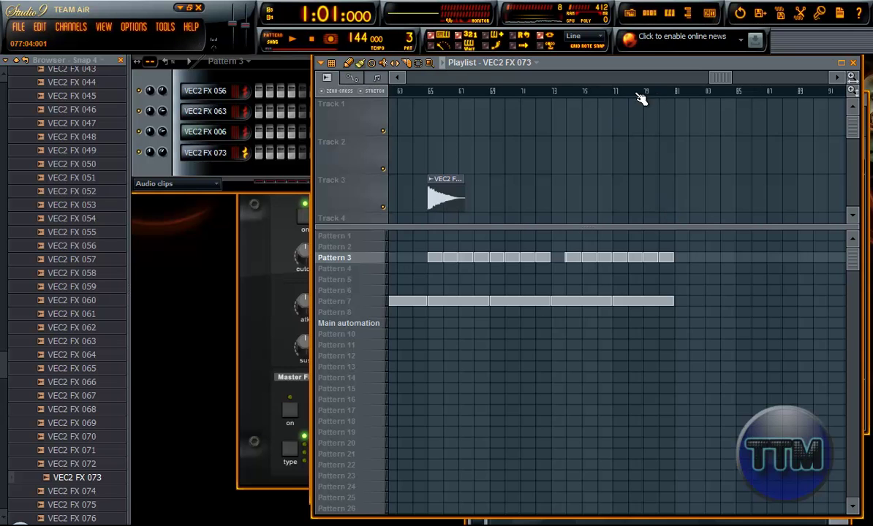
pyautogui.click(671, 91)
pyautogui.press('space')
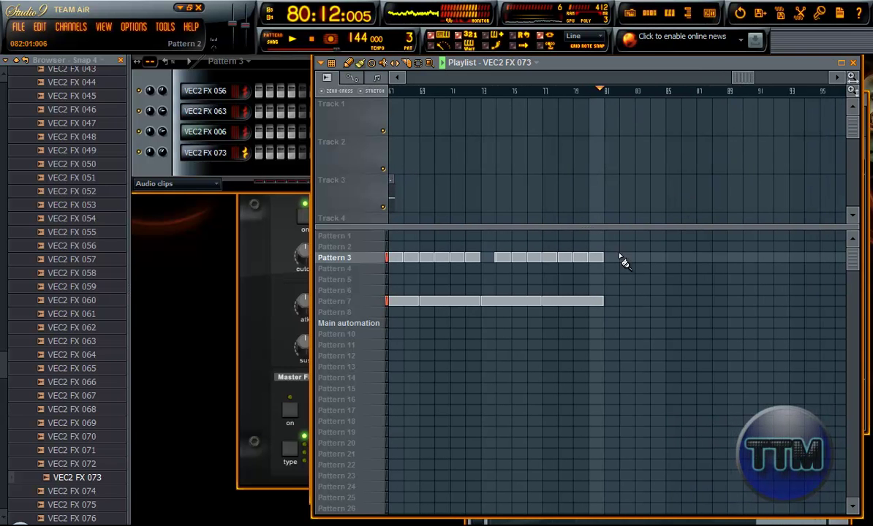
pyautogui.press('space')
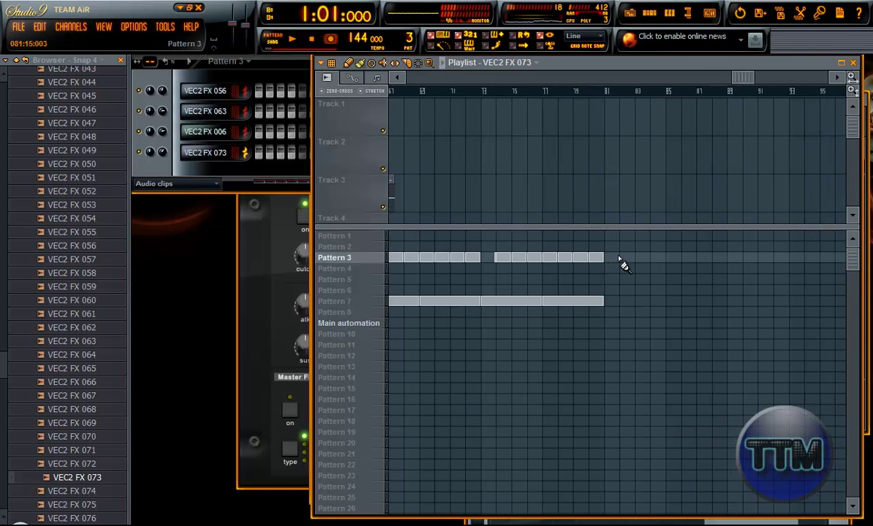
# Copy all the reFX Nexus #3 melody notes of Pattern 7 from the piano roll.
pyautogui.click(350, 238)
pyautogui.click(356, 303)
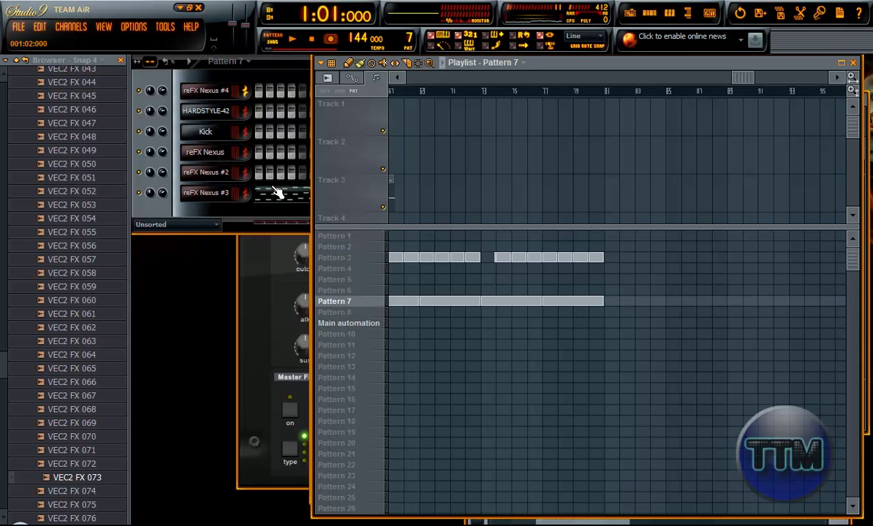
pyautogui.click(279, 193)
pyautogui.scroll(-4, 520, 354)
pyautogui.scroll(-4, 520, 356)
pyautogui.moveTo(521, 382); pyautogui.dragTo(110, 89)
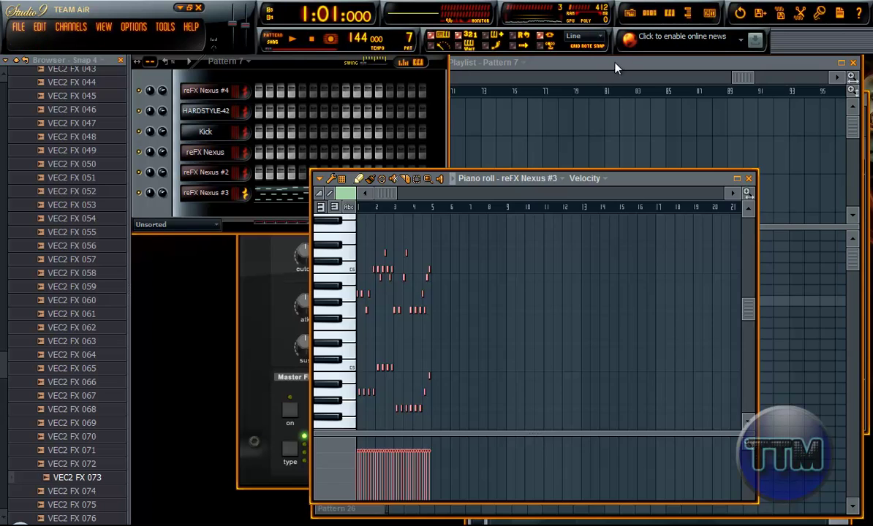
pyautogui.click(615, 66)
# Switch to Pattern 8 and clone the reFX Nexus #3 channel.
pyautogui.click(338, 314)
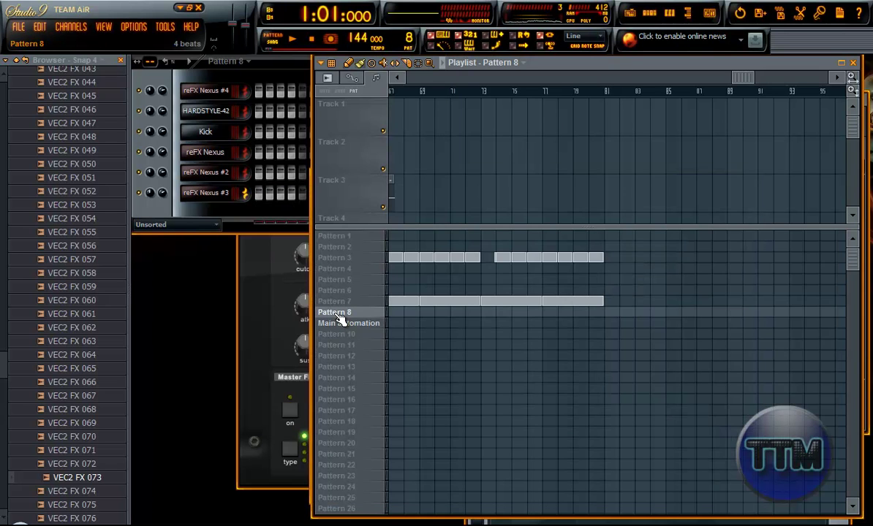
pyautogui.click(202, 210)
pyautogui.rightClick(201, 196)
pyautogui.click(146, 207)
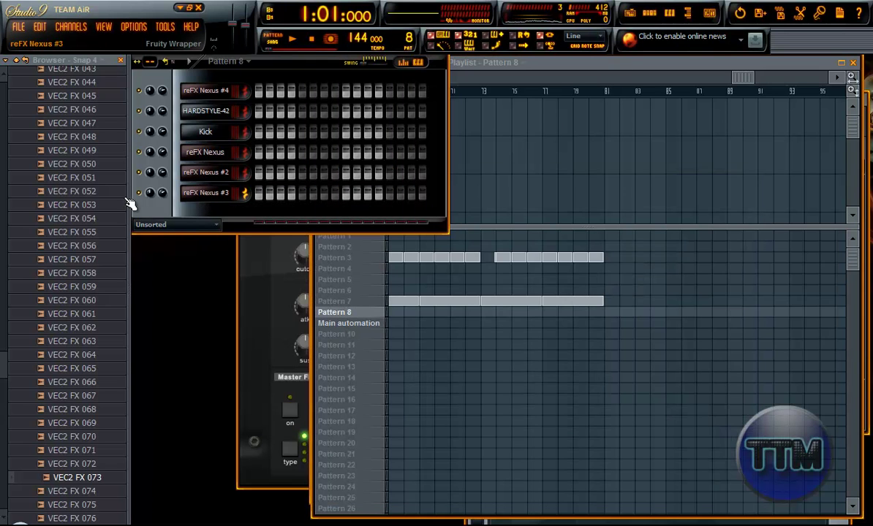
pyautogui.rightClick(188, 194)
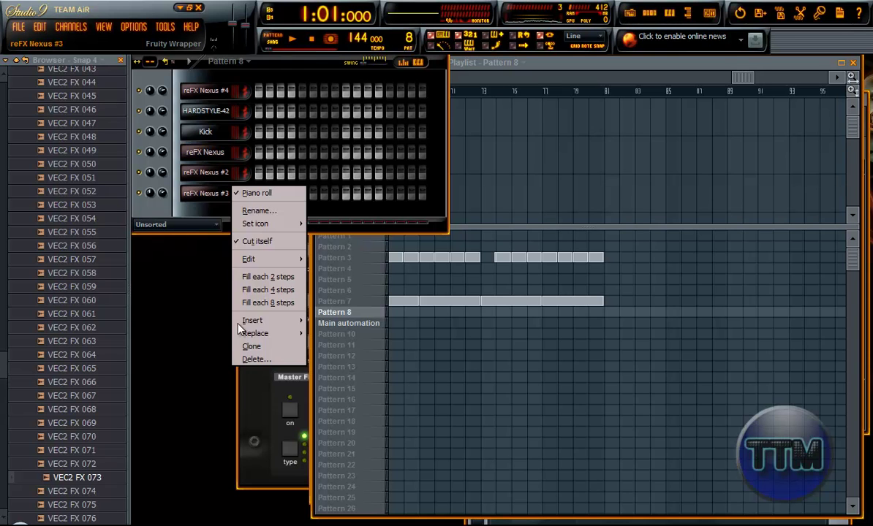
pyautogui.click(210, 194)
pyautogui.rightClick(210, 194)
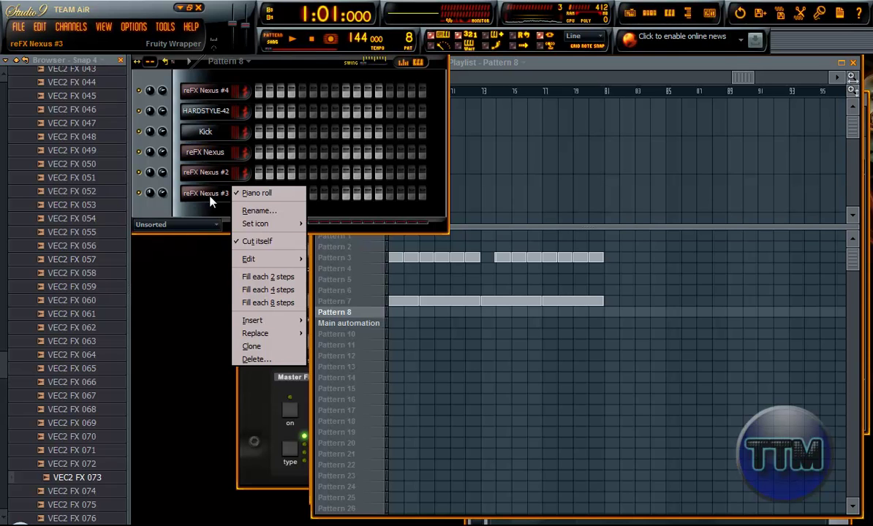
pyautogui.click(268, 348)
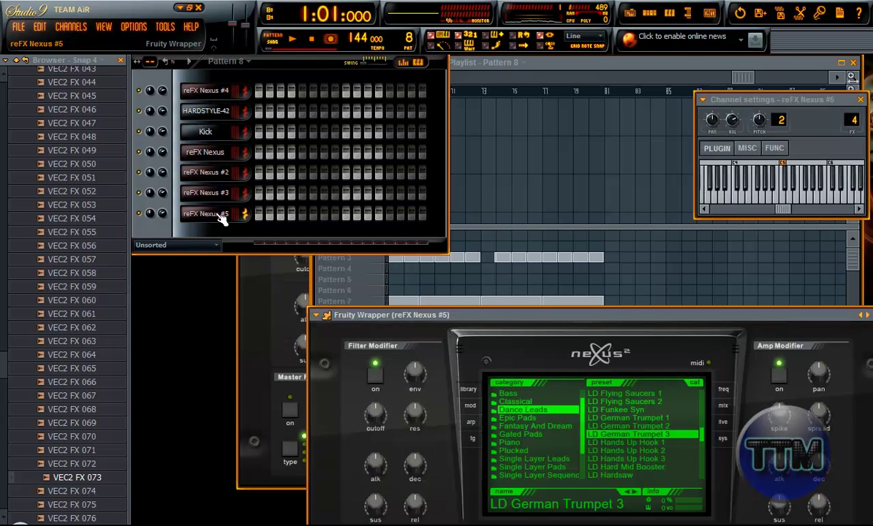
# Paste the copied melody notes into the piano roll of the cloned reFX Nexus #5 channel in Pattern 8 and return to the playlist.
pyautogui.rightClick(215, 221)
pyautogui.click(248, 217)
pyautogui.hotkey('ctrl', 'v')
pyautogui.moveTo(773, 320); pyautogui.dragTo(809, 181)
pyautogui.doubleClick(597, 66)
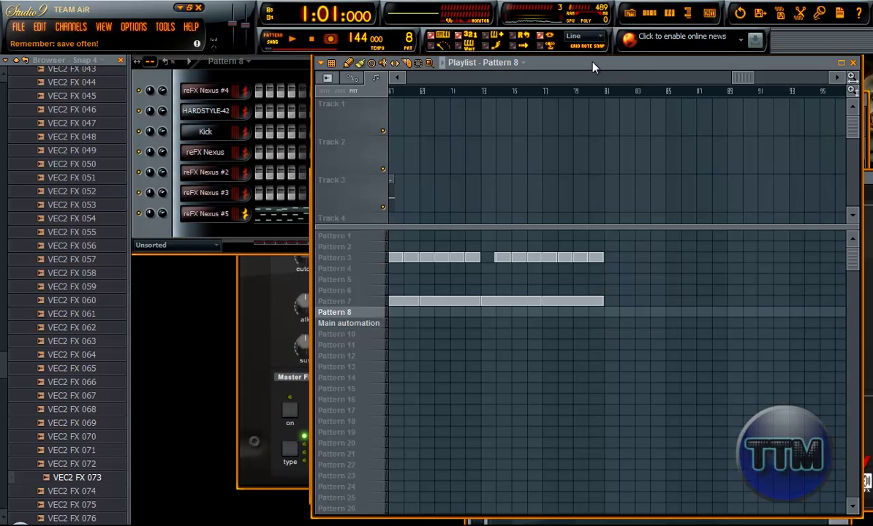
pyautogui.doubleClick(582, 67)
# Play the last bar of the arrangement from bar 80 to check the lead-out at bar 81.
pyautogui.moveTo(742, 78); pyautogui.dragTo(760, 93)
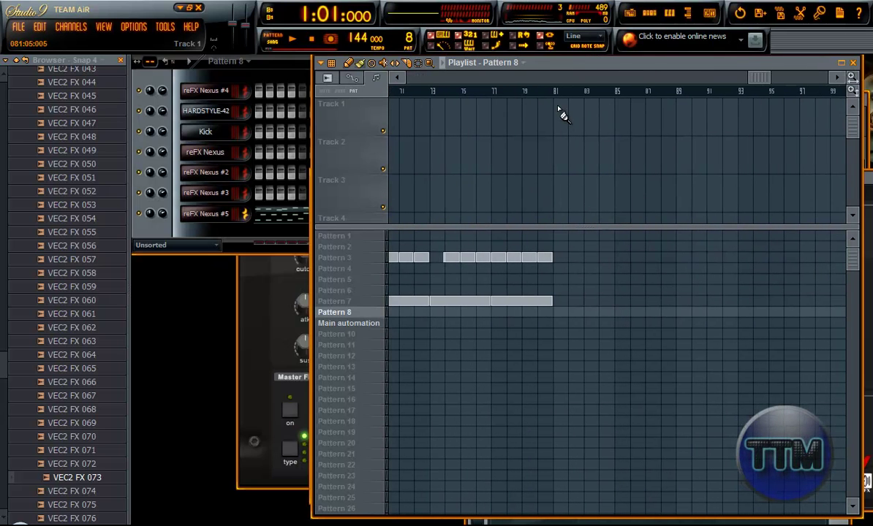
pyautogui.click(538, 91)
pyautogui.moveTo(755, 88)
pyautogui.mouseDown()
pyautogui.moveTo(738, 77)
pyautogui.moveTo(746, 76)
pyautogui.mouseUp()
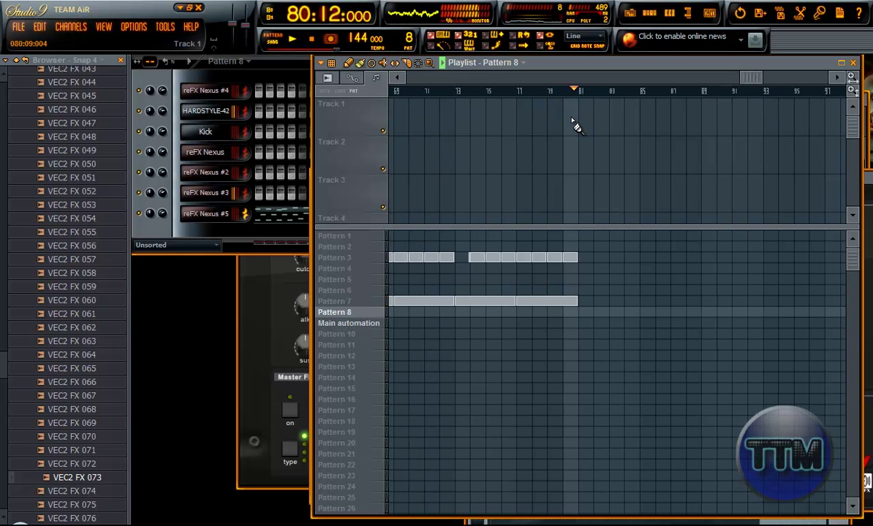
pyautogui.press('space')
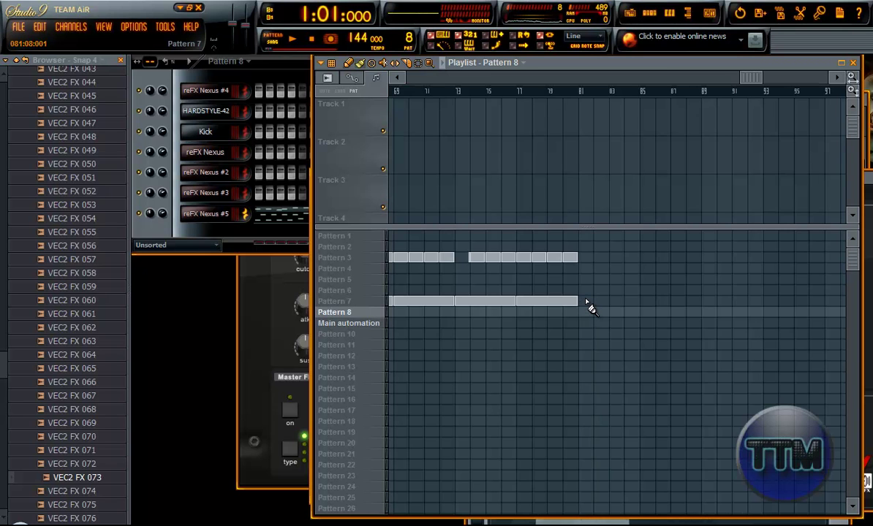
# Set the playlist's playback position to bar 80.
pyautogui.click(574, 93)
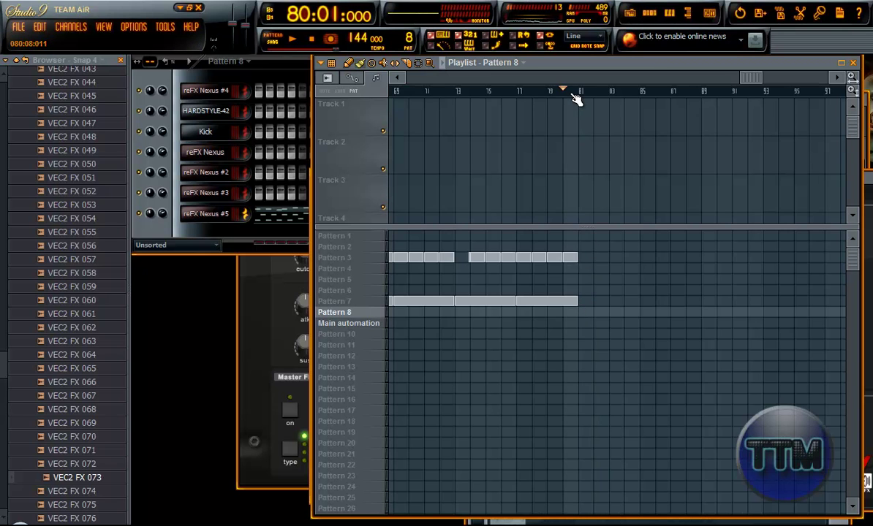
pyautogui.click(570, 90)
pyautogui.click(567, 89)
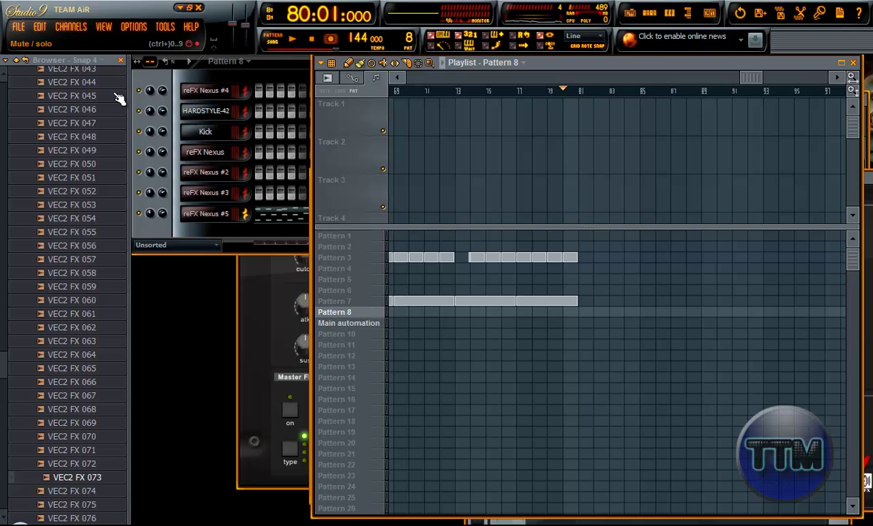
# Collapse the Vengeance FX folder with the VEC2 Trance Sweeps samples in the browser.
pyautogui.moveTo(0, 362); pyautogui.dragTo(6, 249)
pyautogui.scroll(3, 44, 288)
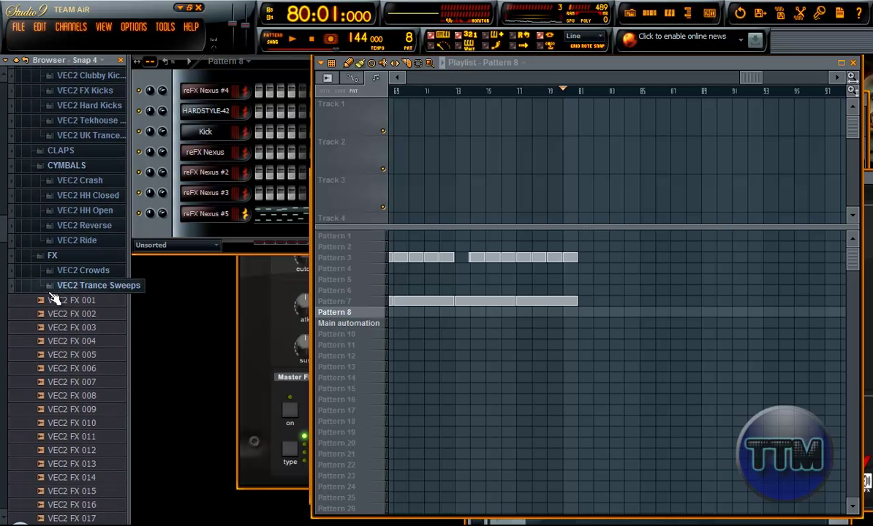
pyautogui.click(51, 282)
pyautogui.click(81, 78)
pyautogui.scroll(3, 43, 229)
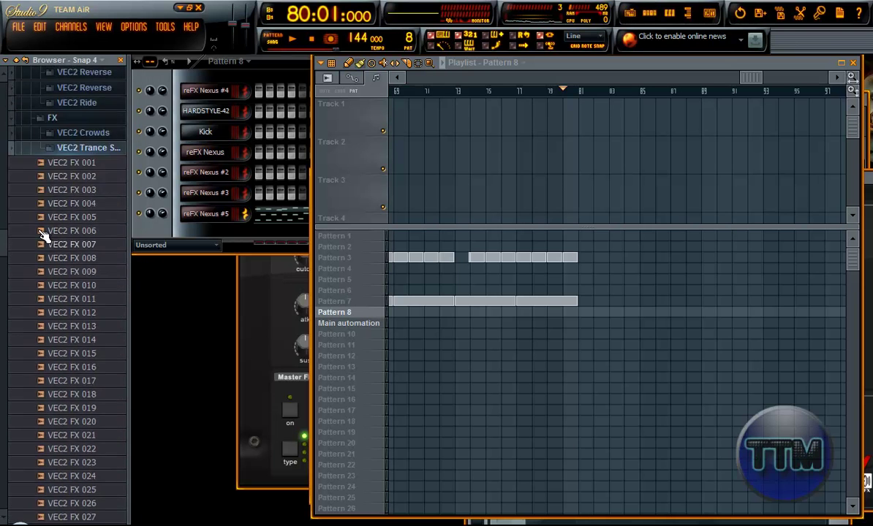
pyautogui.click(55, 167)
pyautogui.scroll(7, 60, 208)
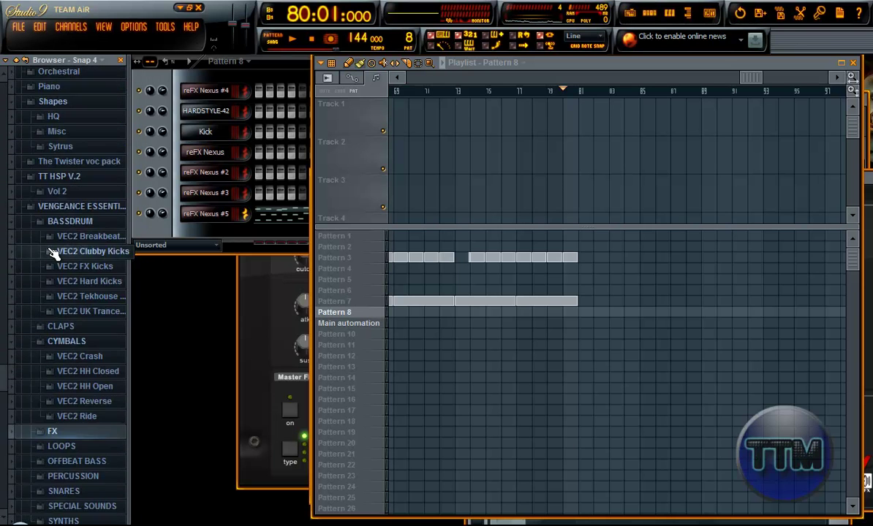
# Expand the Vol 2 folder of TT HSP V.2 in the browser and open its BASSLINE folder.
pyautogui.click(57, 280)
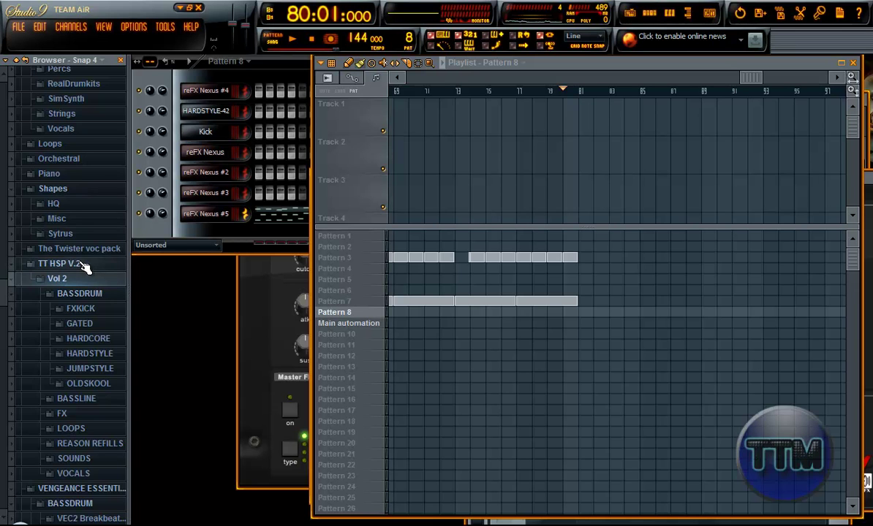
pyautogui.scroll(-1, 85, 268)
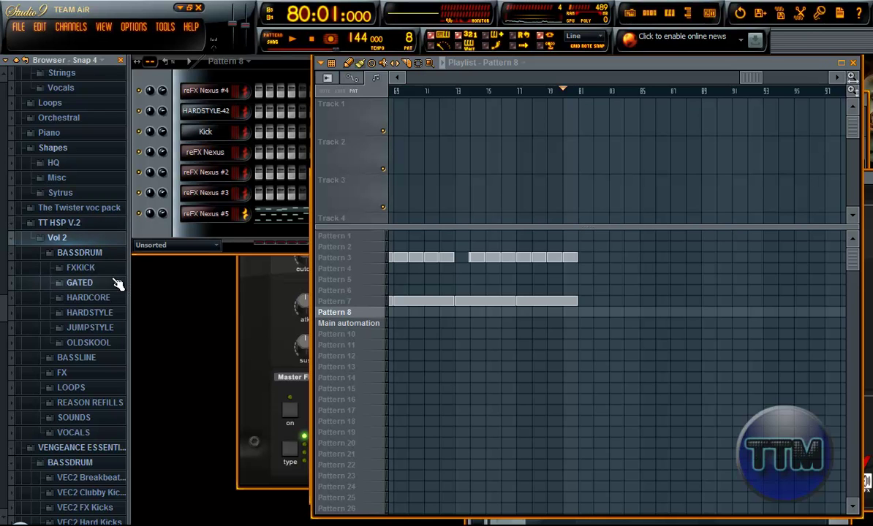
pyautogui.scroll(-1, 88, 291)
pyautogui.scroll(-1, 86, 291)
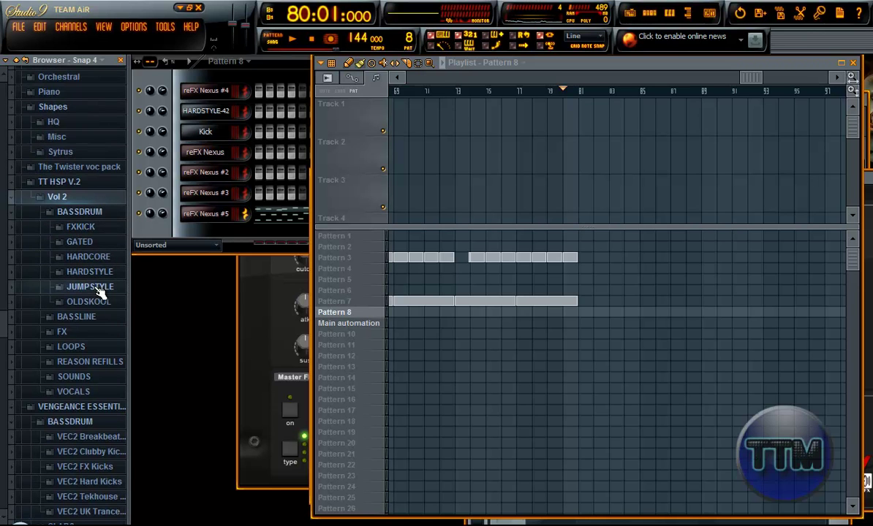
pyautogui.click(77, 319)
# Audition the samples of the BASSLINE folder one after another, from BASSLINE-01 past BASSLINE-46.
pyautogui.click(73, 210)
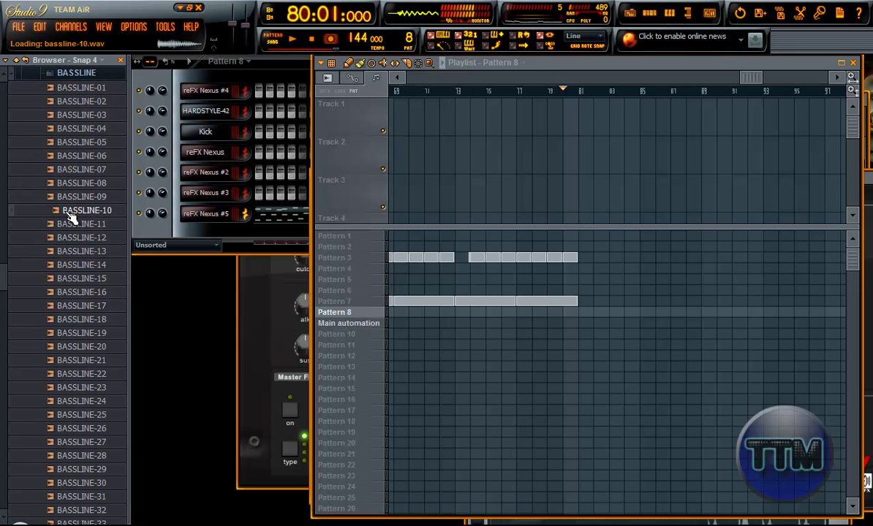
pyautogui.click(66, 89)
pyautogui.click(65, 102)
pyautogui.click(71, 116)
pyautogui.click(70, 106)
pyautogui.click(67, 128)
pyautogui.click(70, 142)
pyautogui.click(71, 155)
pyautogui.click(73, 169)
pyautogui.click(75, 183)
pyautogui.click(76, 196)
pyautogui.click(77, 210)
pyautogui.click(75, 224)
pyautogui.click(74, 238)
pyautogui.click(72, 252)
pyautogui.click(67, 262)
pyautogui.click(66, 276)
pyautogui.click(74, 292)
pyautogui.click(75, 305)
pyautogui.click(75, 319)
pyautogui.click(75, 333)
pyautogui.click(76, 346)
pyautogui.click(76, 361)
pyautogui.click(76, 373)
pyautogui.click(77, 388)
pyautogui.click(77, 401)
pyautogui.click(77, 415)
pyautogui.click(78, 428)
pyautogui.click(79, 442)
pyautogui.click(81, 455)
pyautogui.click(81, 469)
pyautogui.click(81, 483)
pyautogui.click(84, 491)
pyautogui.click(84, 492)
pyautogui.click(85, 493)
pyautogui.click(86, 494)
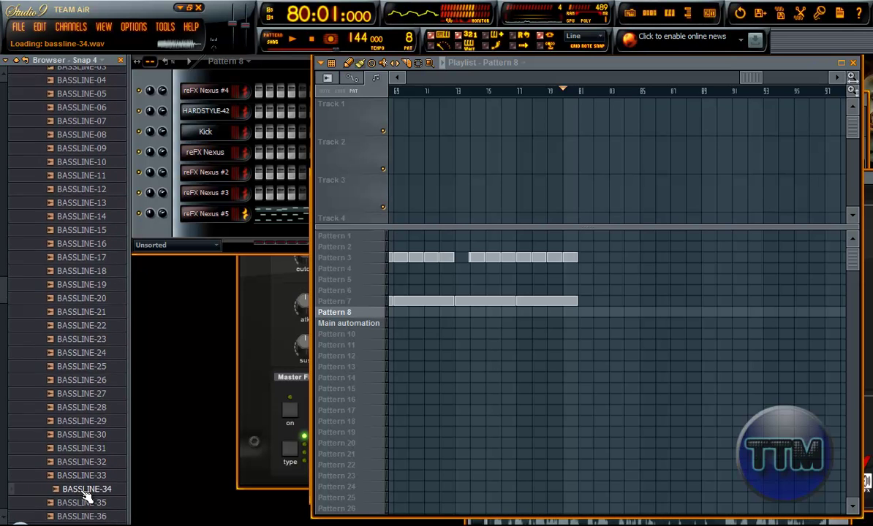
pyautogui.click(81, 496)
pyautogui.click(80, 495)
pyautogui.click(79, 496)
pyautogui.click(78, 495)
pyautogui.click(79, 496)
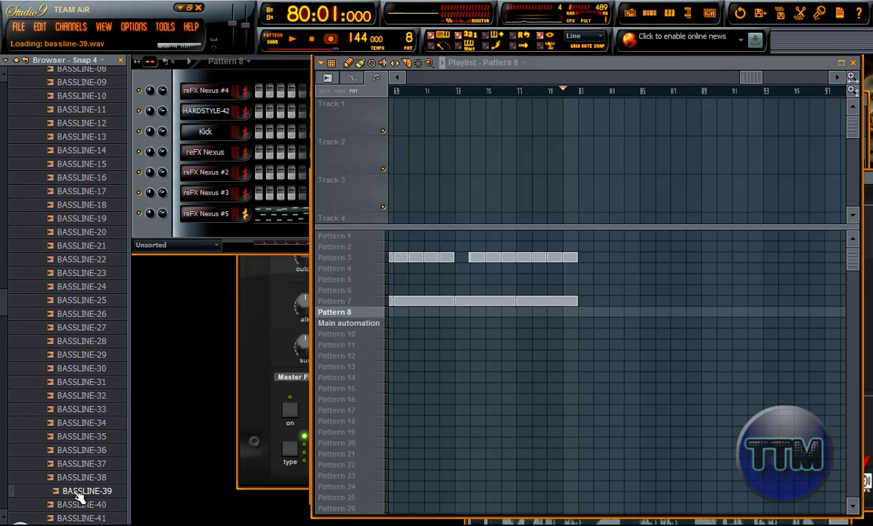
pyautogui.click(79, 496)
pyautogui.click(79, 495)
pyautogui.click(79, 495)
pyautogui.click(79, 496)
pyautogui.click(79, 496)
pyautogui.click(79, 496)
pyautogui.click(79, 496)
pyautogui.click(79, 496)
pyautogui.click(79, 491)
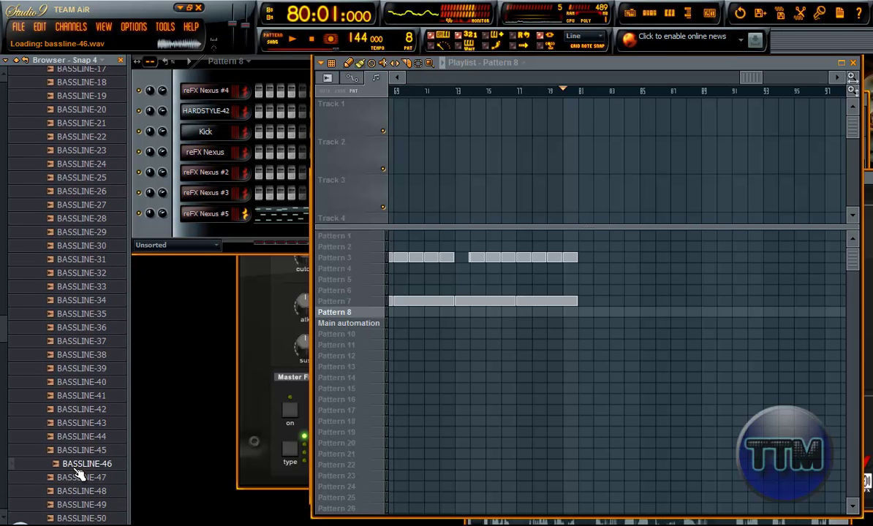
pyautogui.click(78, 497)
pyautogui.click(77, 495)
pyautogui.click(78, 495)
pyautogui.click(79, 496)
pyautogui.click(80, 496)
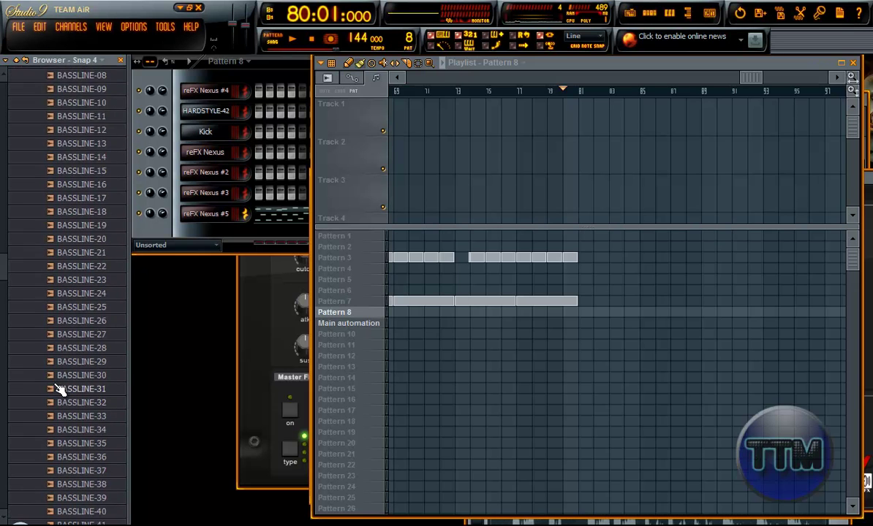
# Return to the start of the BASSLINE folder and audition the samples again from BASSLINE-01 to BASSLINE-25.
pyautogui.scroll(10, 62, 329)
pyautogui.click(78, 138)
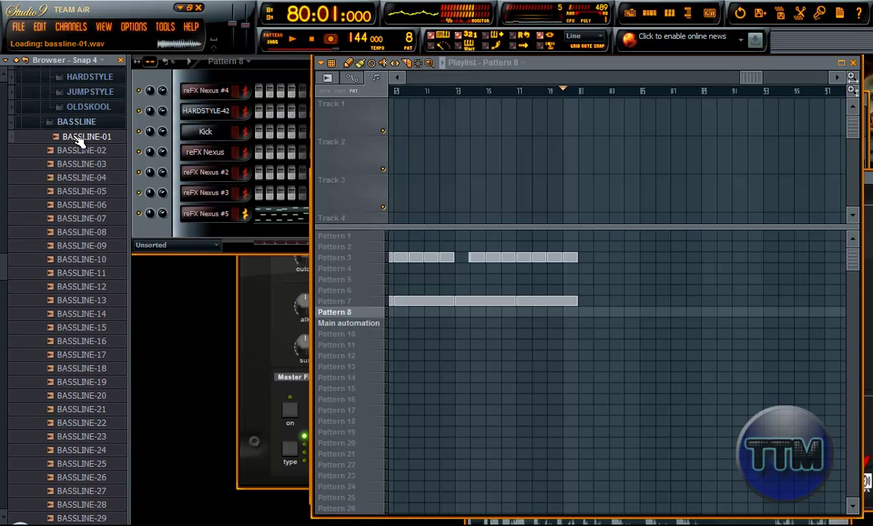
pyautogui.click(76, 151)
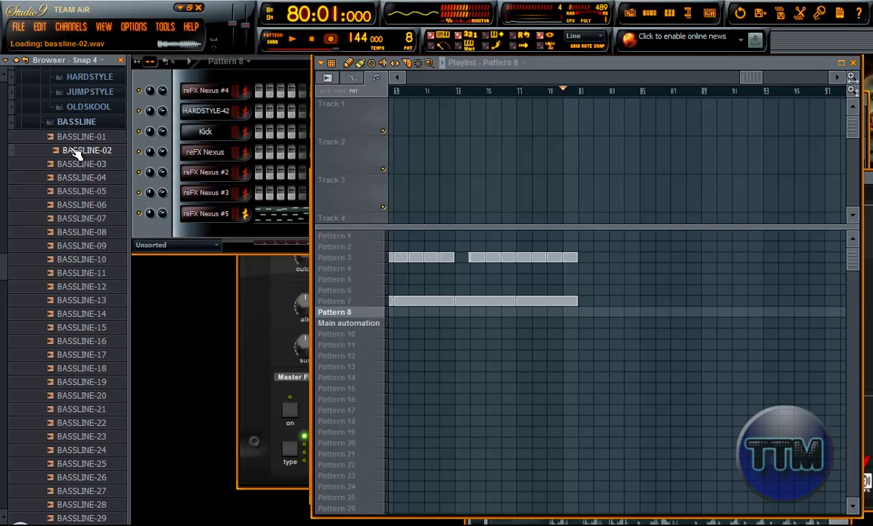
pyautogui.click(76, 192)
pyautogui.click(76, 205)
pyautogui.click(76, 220)
pyautogui.click(76, 232)
pyautogui.click(76, 247)
pyautogui.click(76, 260)
pyautogui.click(76, 274)
pyautogui.click(77, 287)
pyautogui.click(78, 301)
pyautogui.click(79, 314)
pyautogui.click(81, 327)
pyautogui.click(82, 341)
pyautogui.click(79, 356)
pyautogui.click(78, 369)
pyautogui.click(79, 383)
pyautogui.click(79, 396)
pyautogui.click(81, 410)
pyautogui.click(82, 423)
pyautogui.click(82, 437)
pyautogui.click(81, 451)
pyautogui.click(81, 463)
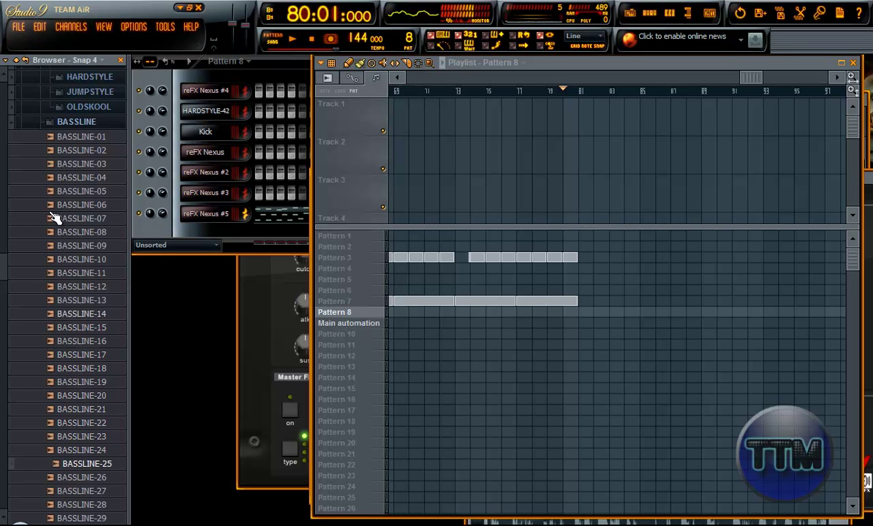
# Compare BASSLINE-01 with BASSLINE-02 and add BASSLINE-01 as a new channel below reFX Nexus #5.
pyautogui.click(66, 149)
pyautogui.click(64, 138)
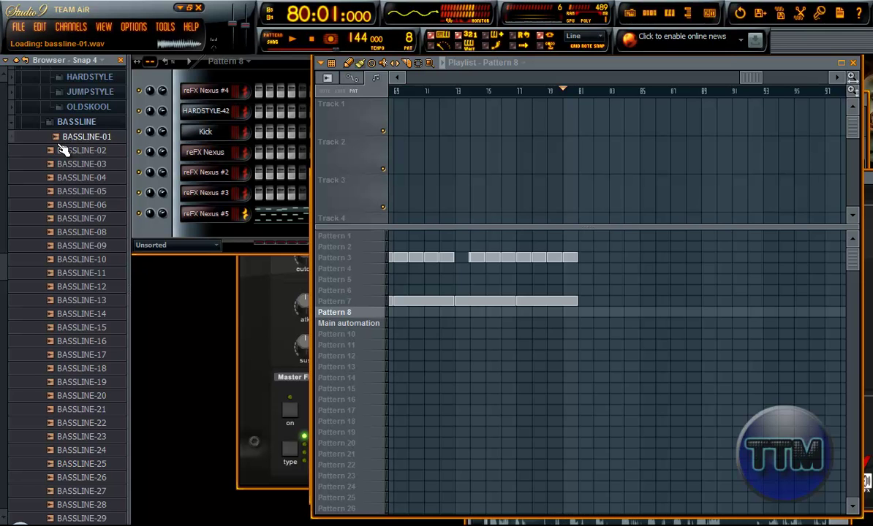
pyautogui.click(64, 151)
pyautogui.click(71, 138)
pyautogui.click(70, 151)
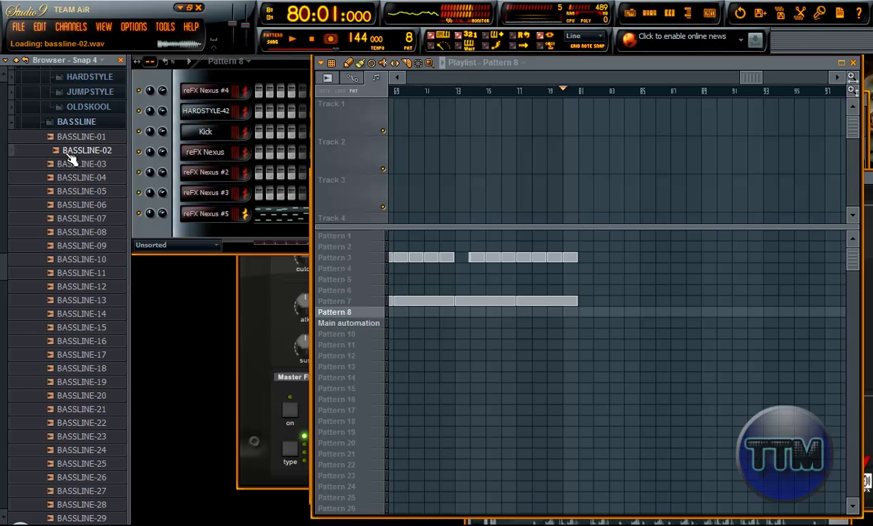
pyautogui.click(73, 139)
pyautogui.moveTo(74, 139); pyautogui.dragTo(176, 242)
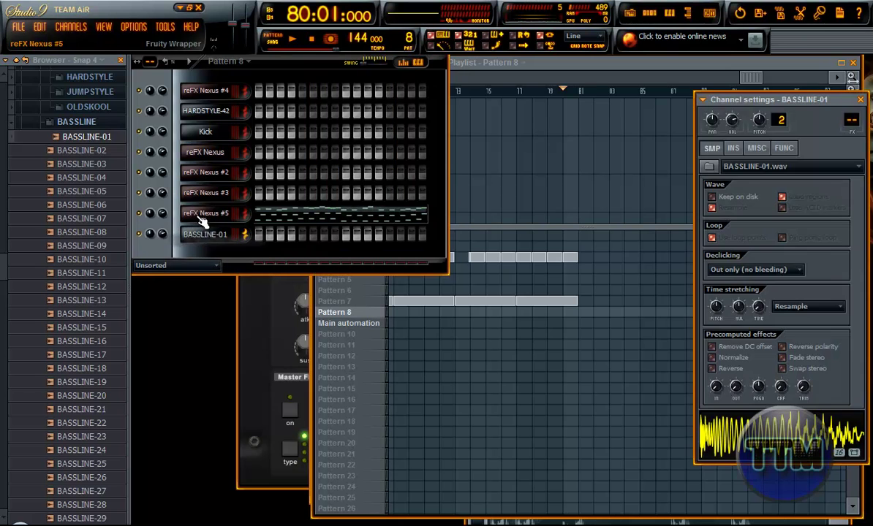
pyautogui.click(554, 71)
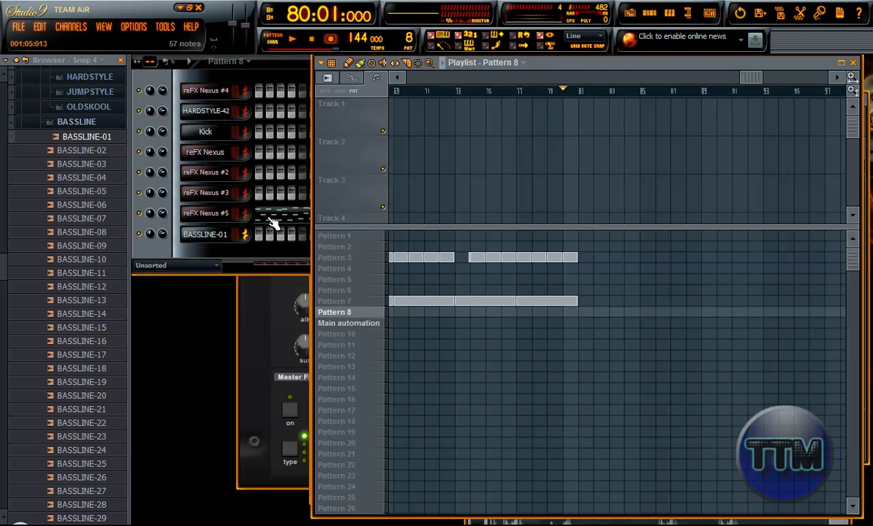
# Delete all notes of the reFX Nexus #5 channel in Pattern 8 and return to the playlist.
pyautogui.click(269, 218)
pyautogui.scroll(-3, 481, 399)
pyautogui.moveTo(490, 409); pyautogui.dragTo(3, 109)
pyautogui.press('Delete')
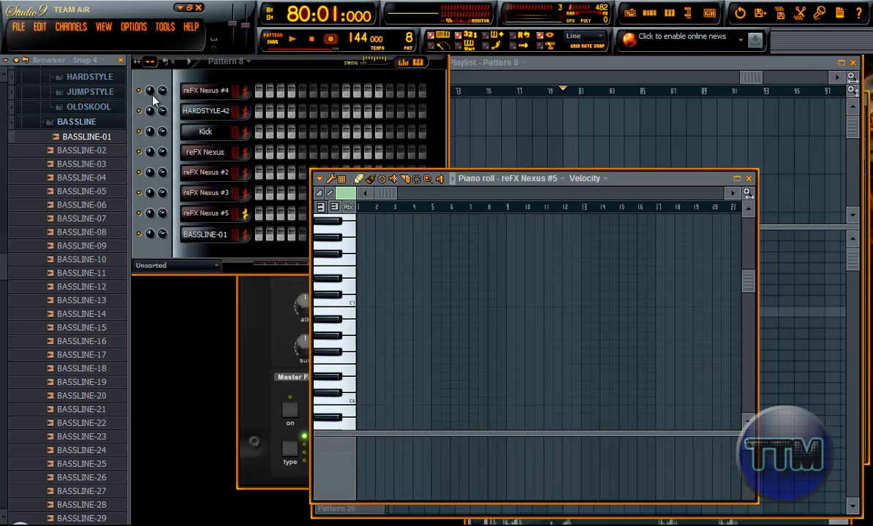
pyautogui.click(271, 65)
pyautogui.click(534, 62)
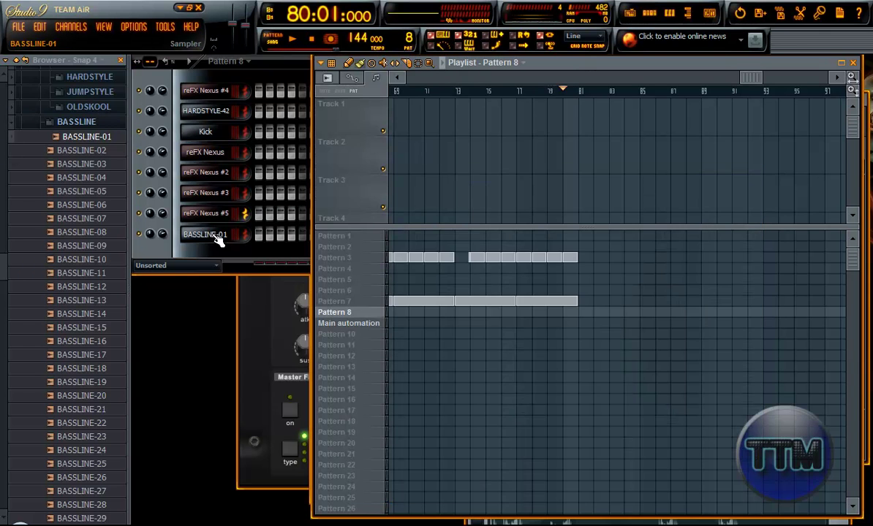
# Fill every fourth step of the BASSLINE-01 channel in Pattern 8 and bring the playlist back to the front.
pyautogui.rightClick(219, 234)
pyautogui.click(279, 345)
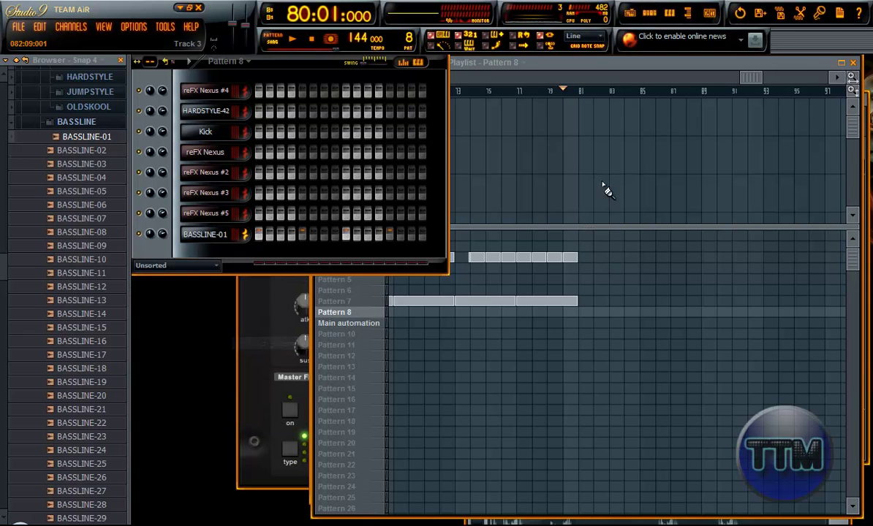
pyautogui.click(598, 79)
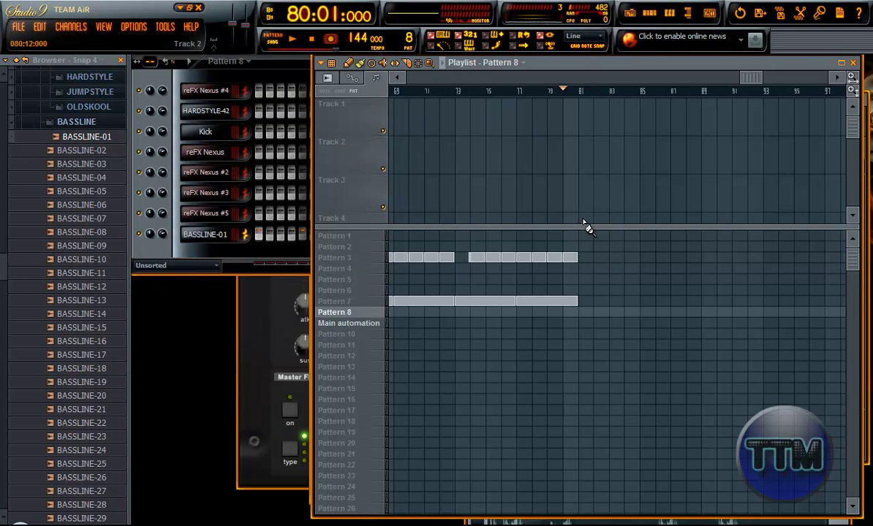
# Paint Pattern 8 clips across bars 81 to 91 in the playlist and play the arrangement from bar 79.
pyautogui.click(585, 312)
pyautogui.moveTo(601, 313); pyautogui.dragTo(742, 313)
pyautogui.click(549, 90)
pyautogui.press('space')
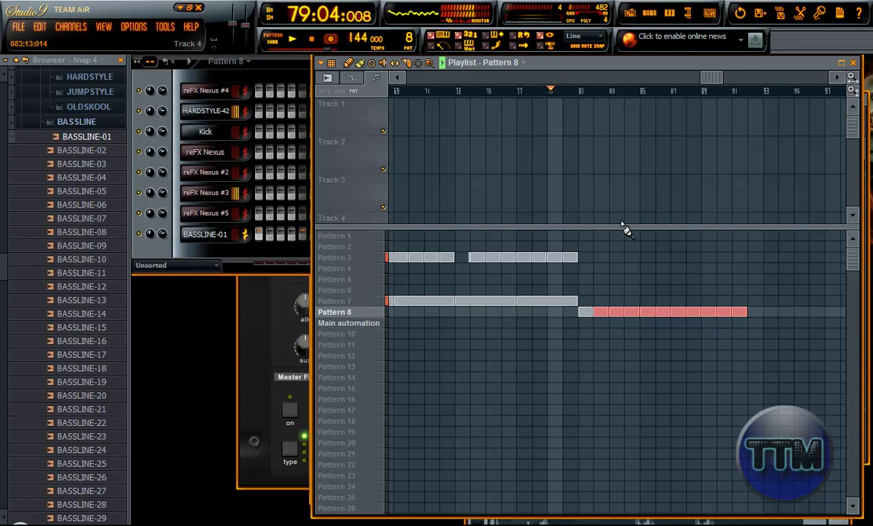
# Remove the Pattern 8 clip at bar 81 so the bassline row starts with a clip at bar 82.
pyautogui.scroll(2, 618, 226)
pyautogui.rightClick(570, 312)
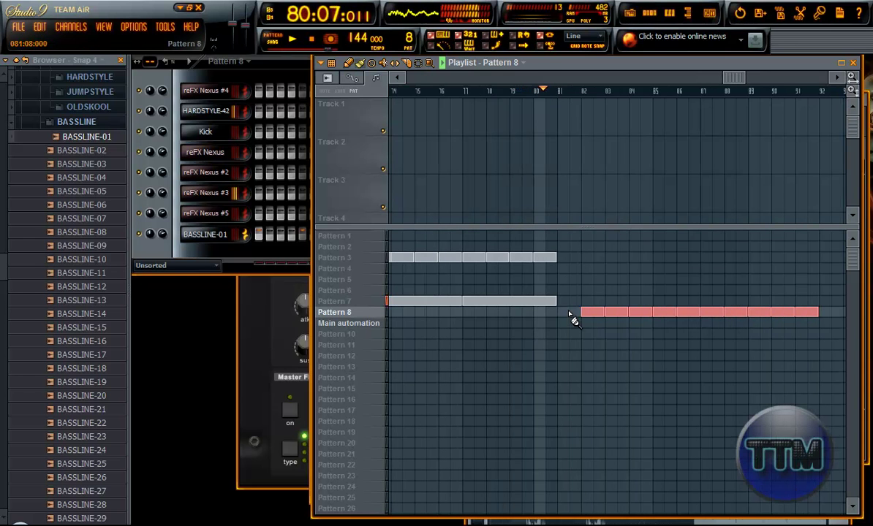
pyautogui.rightClick(600, 313)
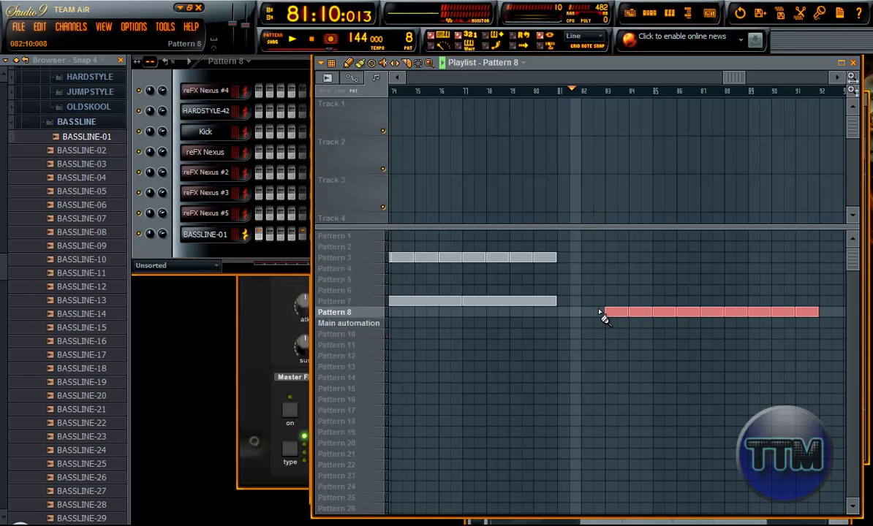
pyautogui.click(583, 311)
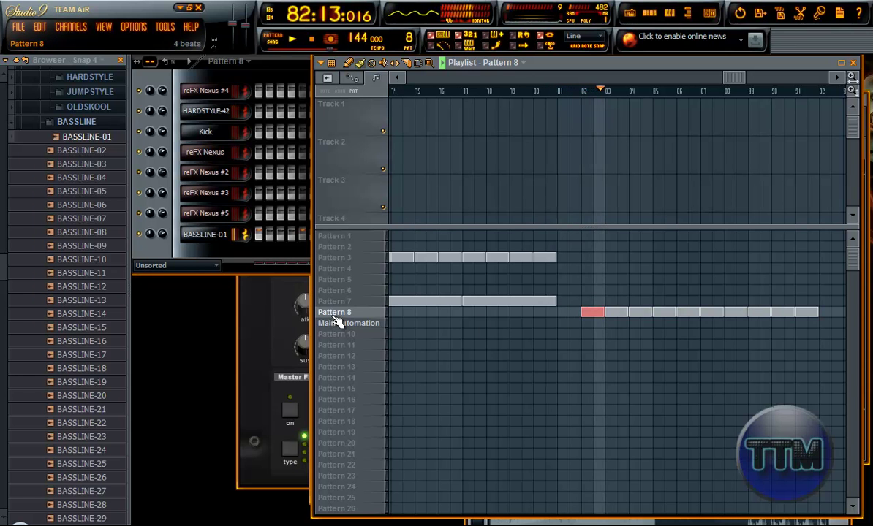
# Set the BASSLINE-01 channel volume to about 91% and return to the playlist.
pyautogui.click(153, 241)
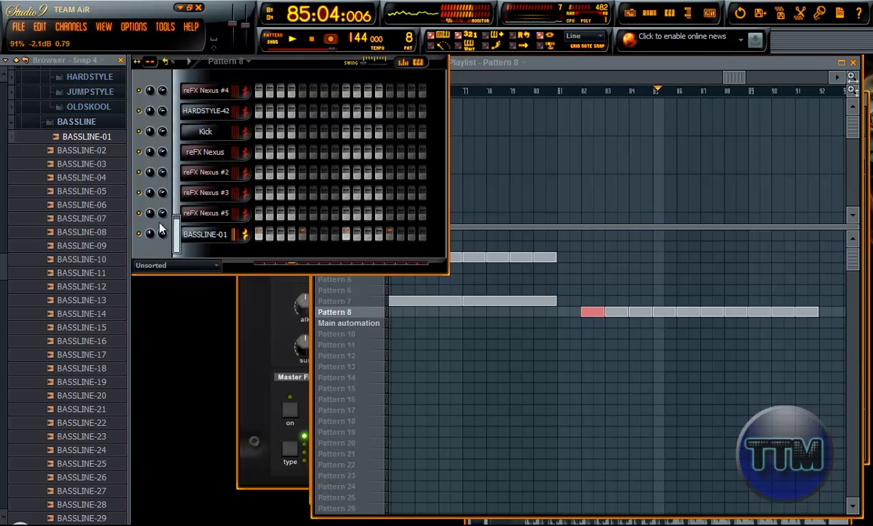
pyautogui.click(736, 79)
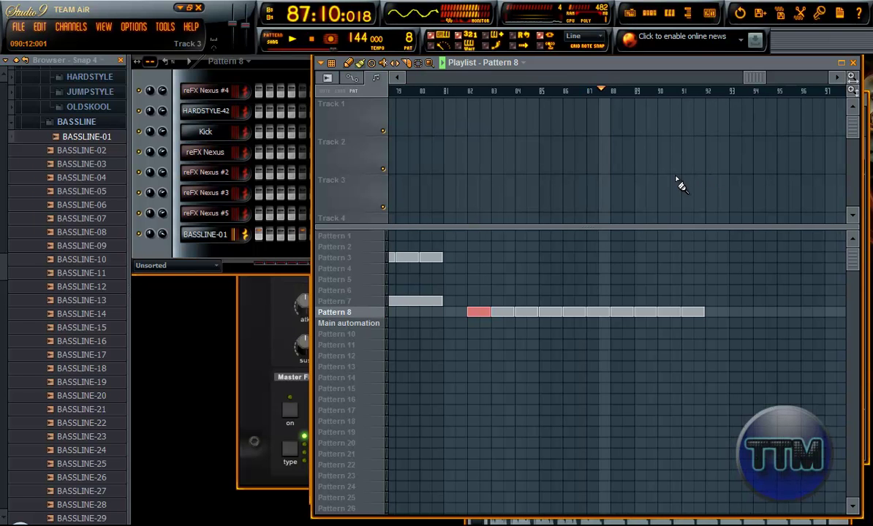
# Remove the Pattern 8 clip at bar 89 and extend the row with clips through bar 95.
pyautogui.rightClick(645, 313)
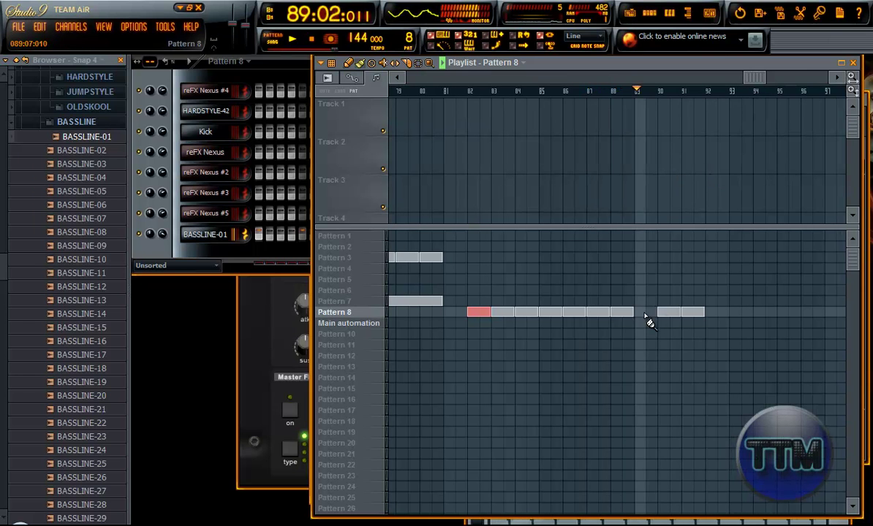
pyautogui.click(709, 313)
pyautogui.moveTo(732, 313); pyautogui.dragTo(802, 313)
pyautogui.rightClick(810, 314)
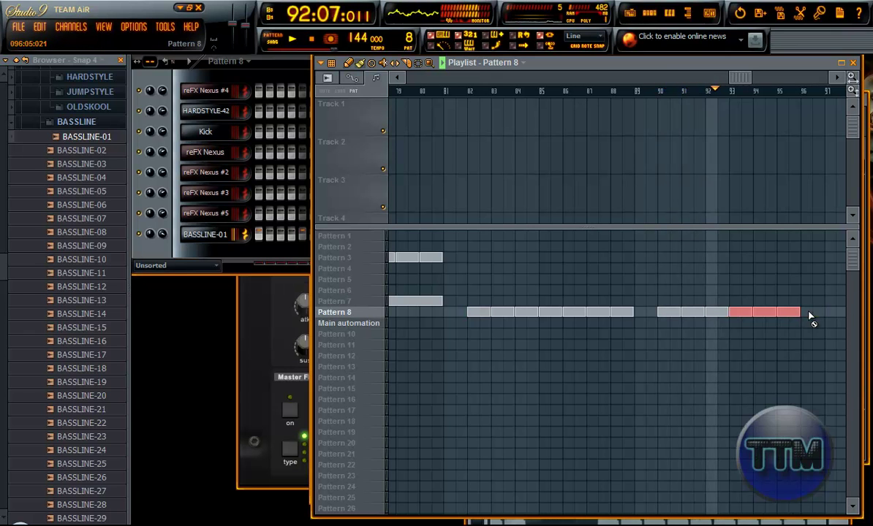
# Add a final Pattern 8 clip at bar 96, leaving bar 97 empty, and stop playback.
pyautogui.moveTo(734, 80); pyautogui.dragTo(752, 80)
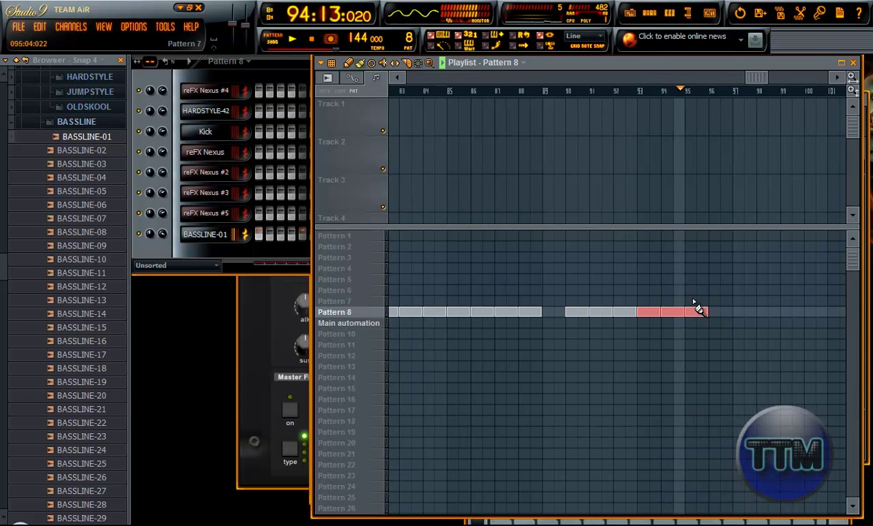
pyautogui.click(719, 313)
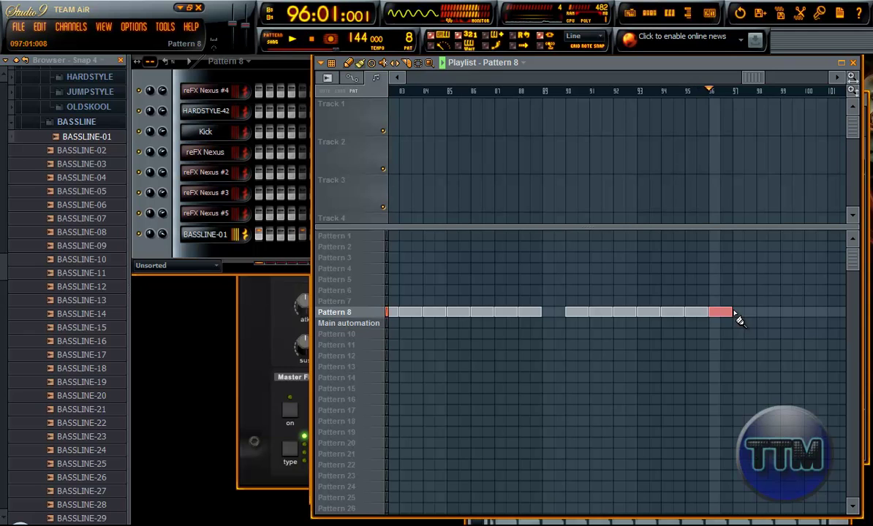
pyautogui.click(743, 313)
pyautogui.rightClick(742, 312)
pyautogui.press('space')
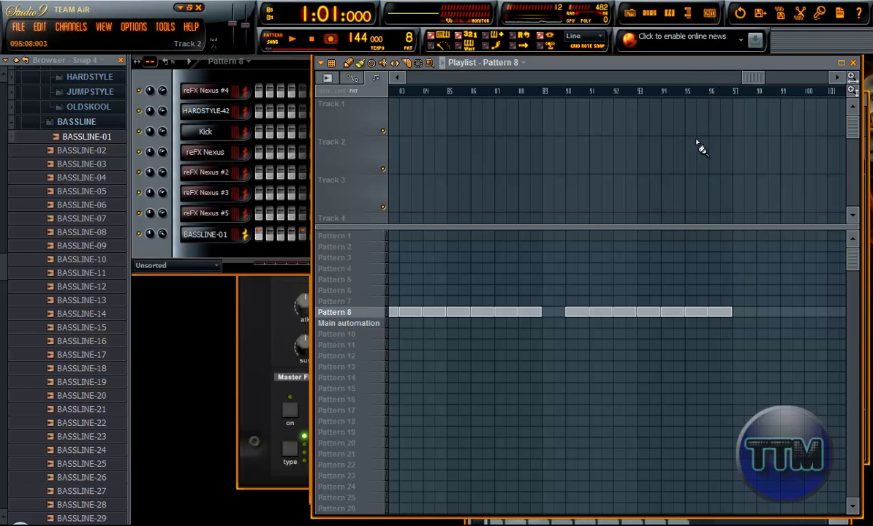
# Show the playlist around bar 81, collapse the BASSLINE sample folder and open the Vengeance Essential FX folder.
pyautogui.moveTo(747, 79); pyautogui.dragTo(727, 80)
pyautogui.click(445, 81)
pyautogui.moveTo(446, 87); pyautogui.dragTo(729, 88)
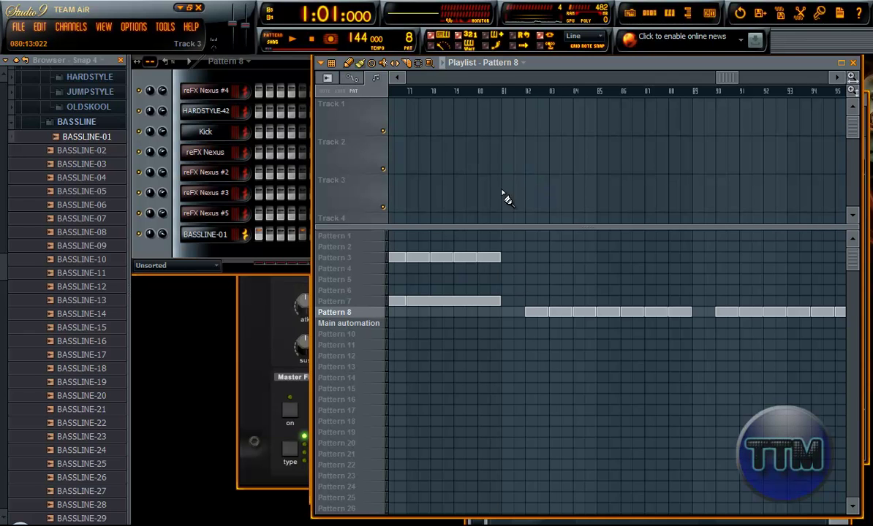
pyautogui.scroll(2, 65, 208)
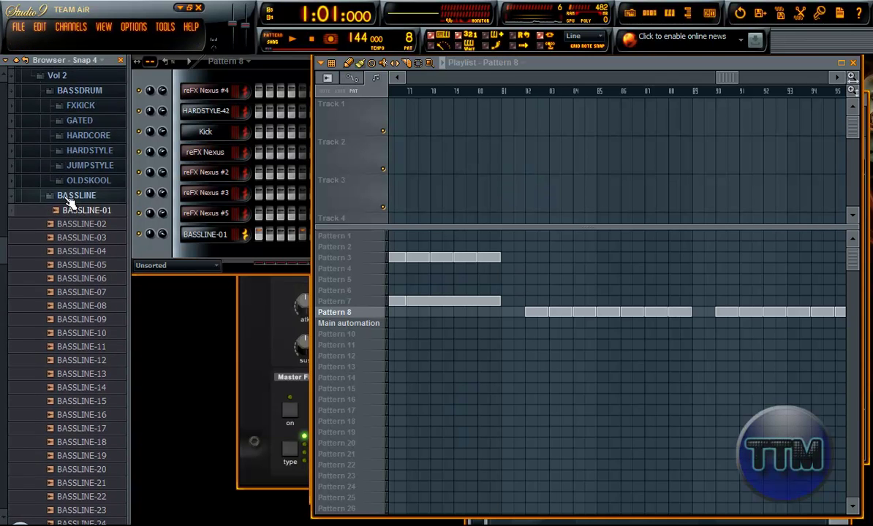
pyautogui.click(65, 195)
pyautogui.scroll(-5, 59, 248)
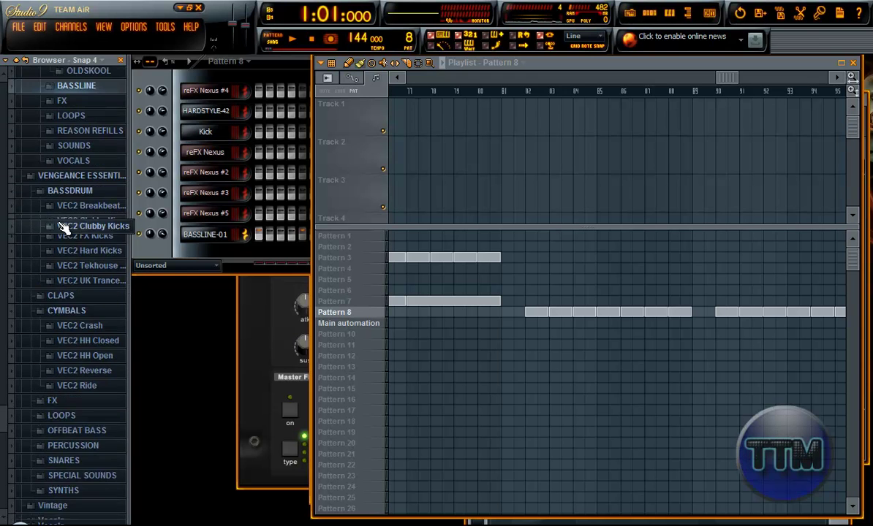
pyautogui.click(57, 268)
pyautogui.scroll(-1, 76, 190)
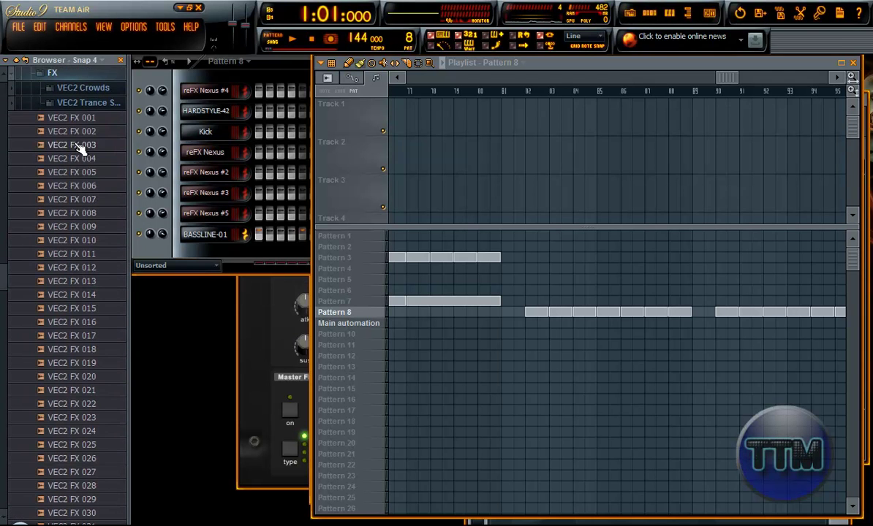
# Audition the samples VEC2 FX 005 to 008 and place VEC2 FX 008 on Track 1 at bar 81.
pyautogui.click(73, 175)
pyautogui.click(73, 186)
pyautogui.click(73, 199)
pyautogui.click(72, 212)
pyautogui.click(70, 219)
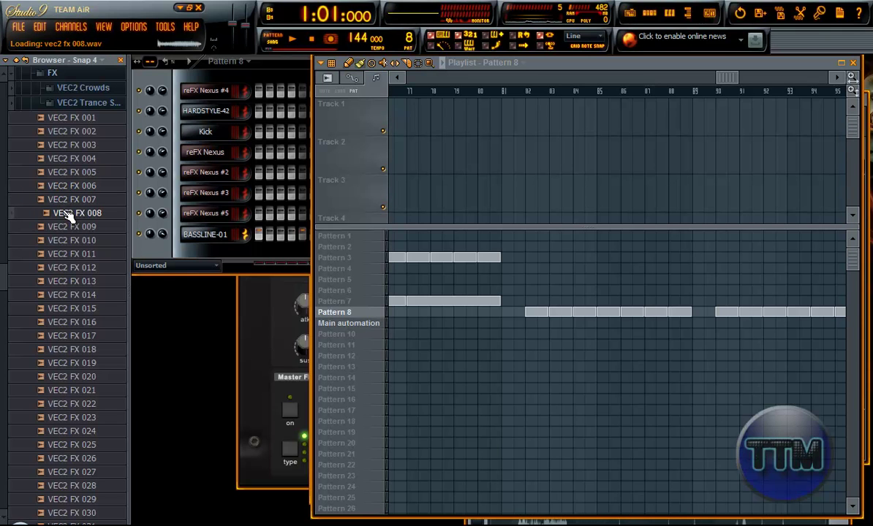
pyautogui.moveTo(106, 212); pyautogui.dragTo(519, 133)
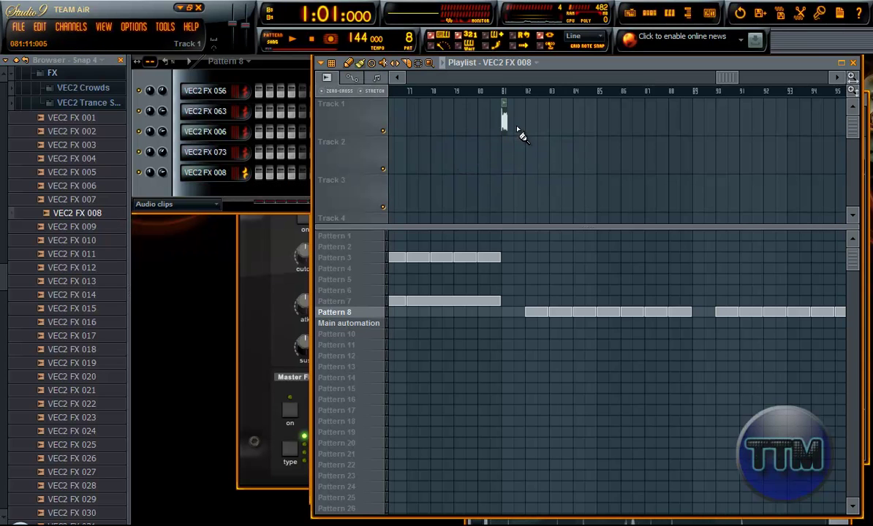
# Add a second VEC2 FX 008 clip on Track 1 directly after the first and check both in playback.
pyautogui.scroll(4, 514, 141)
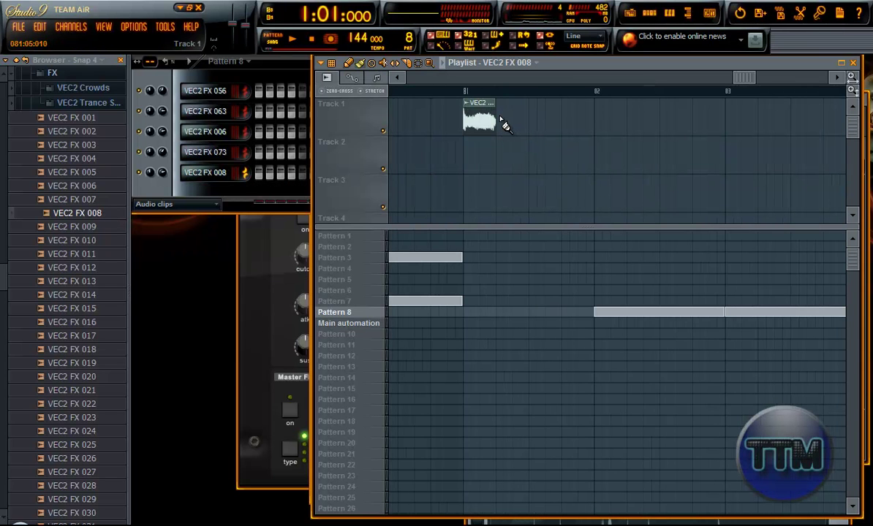
pyautogui.moveTo(507, 126); pyautogui.dragTo(533, 117)
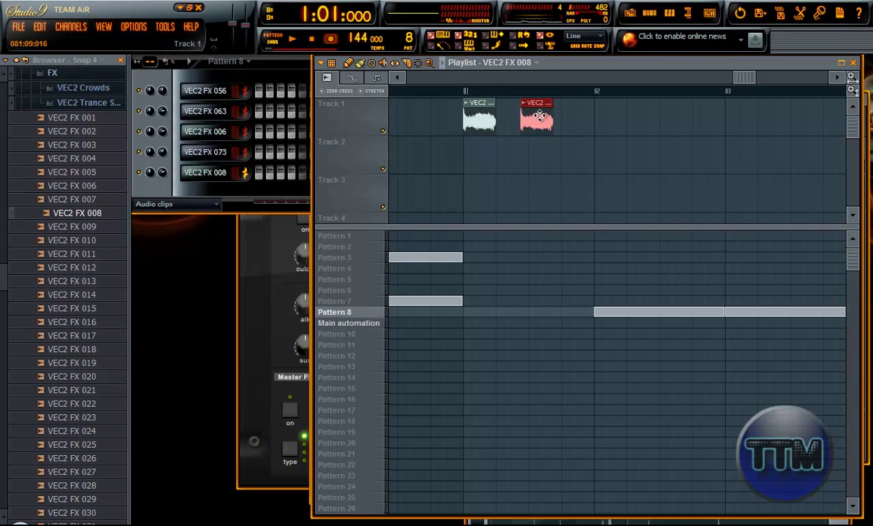
pyautogui.click(465, 91)
pyautogui.press('space')
pyautogui.press('space')
pyautogui.moveTo(541, 114); pyautogui.dragTo(506, 115)
pyautogui.click(465, 92)
pyautogui.press('space')
pyautogui.press('space')
pyautogui.press('space')
pyautogui.press('space')
# Select both VEC2 FX 008 clips, switch to the Draw tool and listen to the transition around bar 81.
pyautogui.moveTo(542, 156); pyautogui.dragTo(463, 97)
pyautogui.click(456, 91)
pyautogui.press('space')
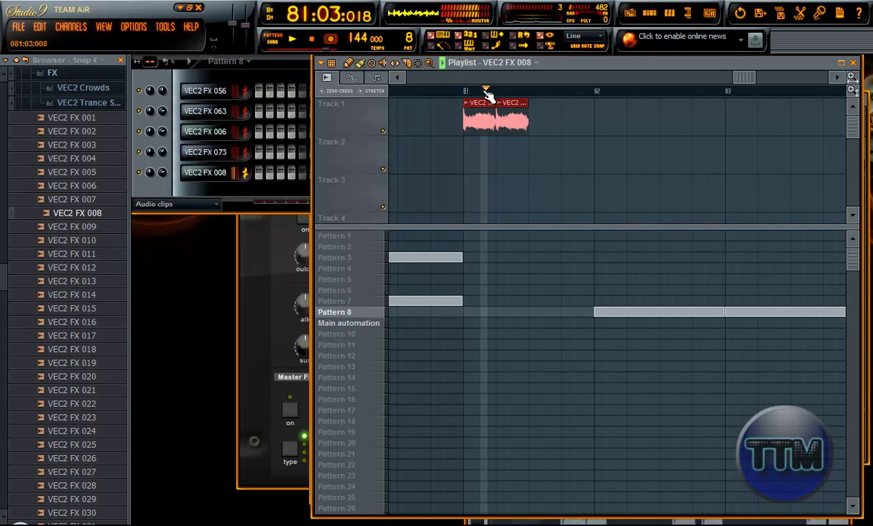
pyautogui.press('space')
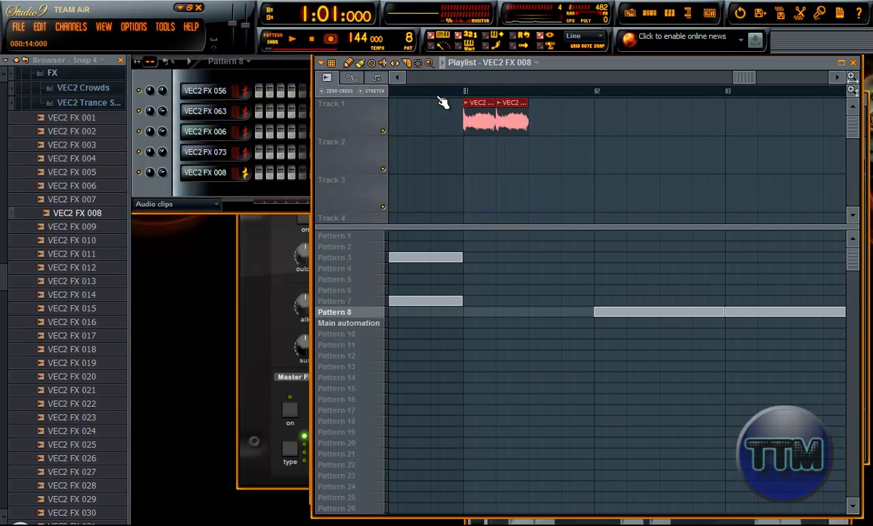
pyautogui.click(336, 64)
pyautogui.click(334, 124)
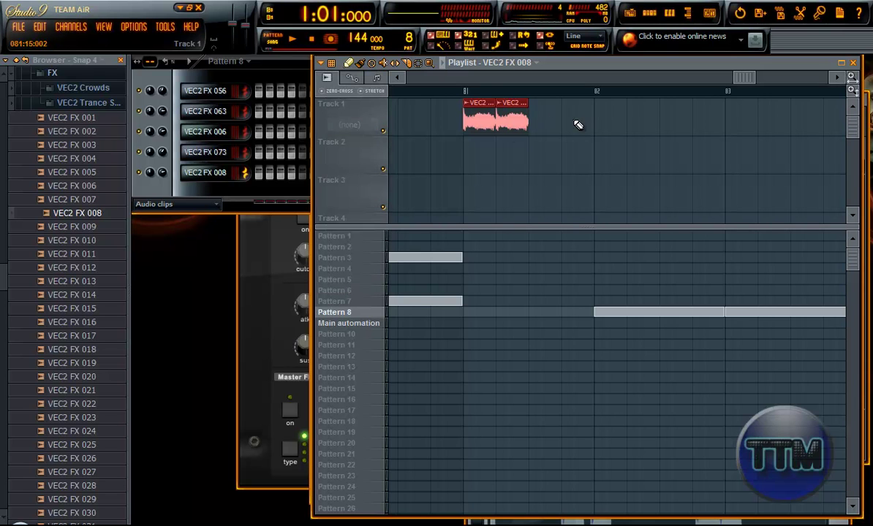
pyautogui.press('space')
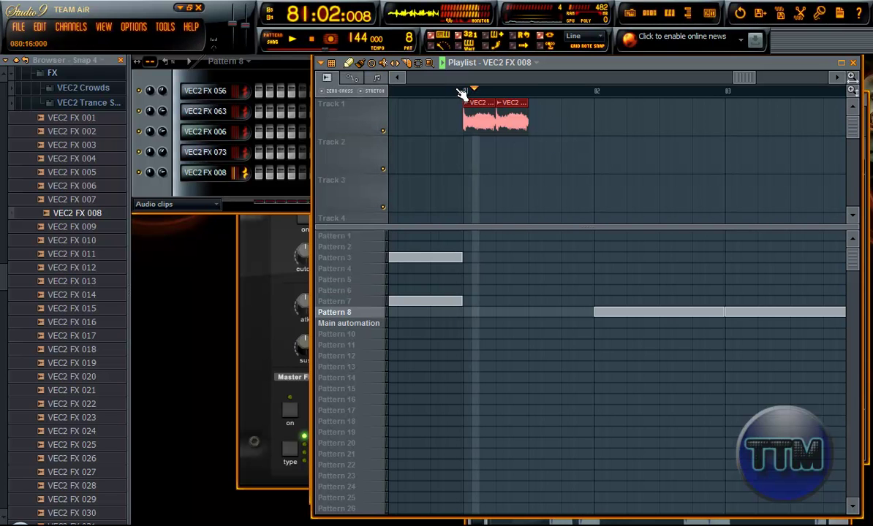
pyautogui.press('space')
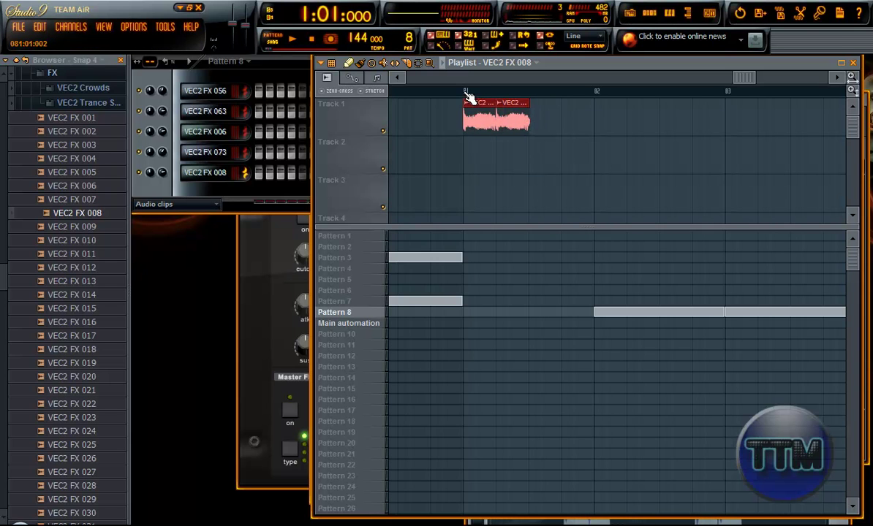
pyautogui.press('space')
pyautogui.press('space')
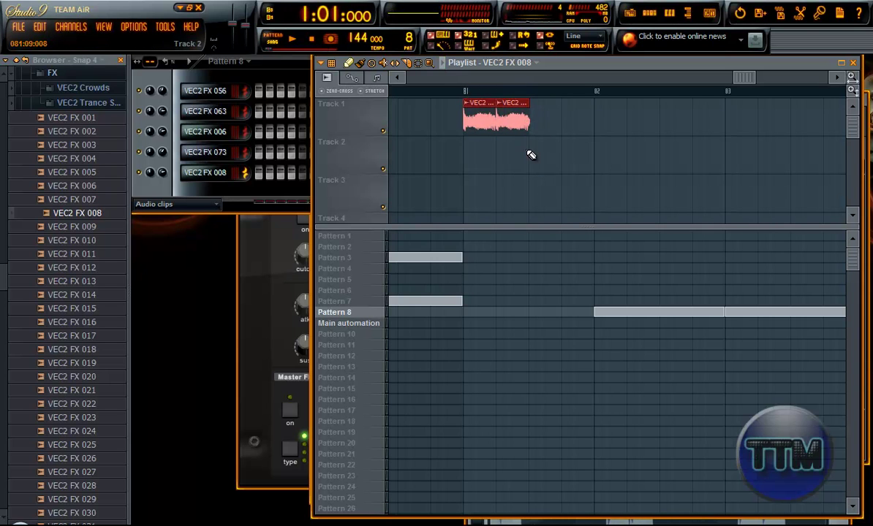
# Try to move all Pattern 8 clips earlier to start mid-bar 81 right after the effect clips, listen, and undo the move.
pyautogui.moveTo(567, 275); pyautogui.dragTo(841, 362)
pyautogui.scroll(-3, 746, 367)
pyautogui.scroll(-2, 760, 353)
pyautogui.moveTo(760, 353); pyautogui.dragTo(525, 293)
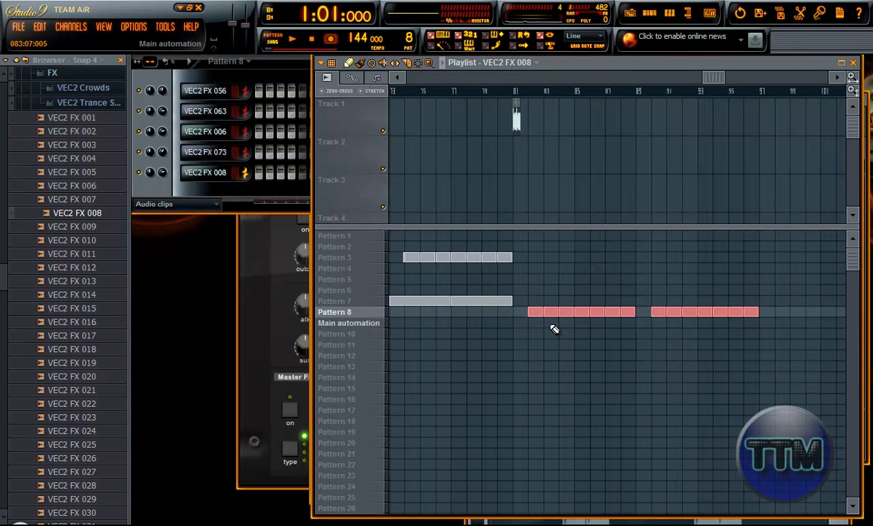
pyautogui.scroll(4, 530, 313)
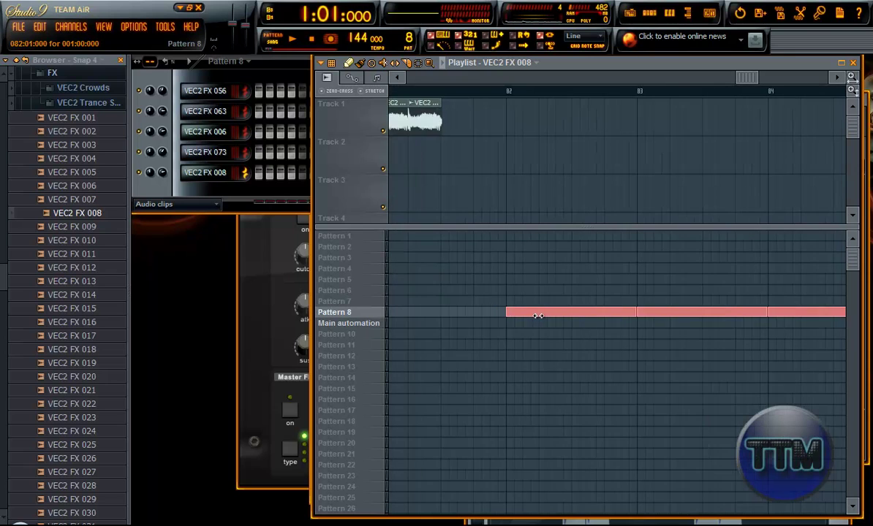
pyautogui.scroll(-1, 530, 314)
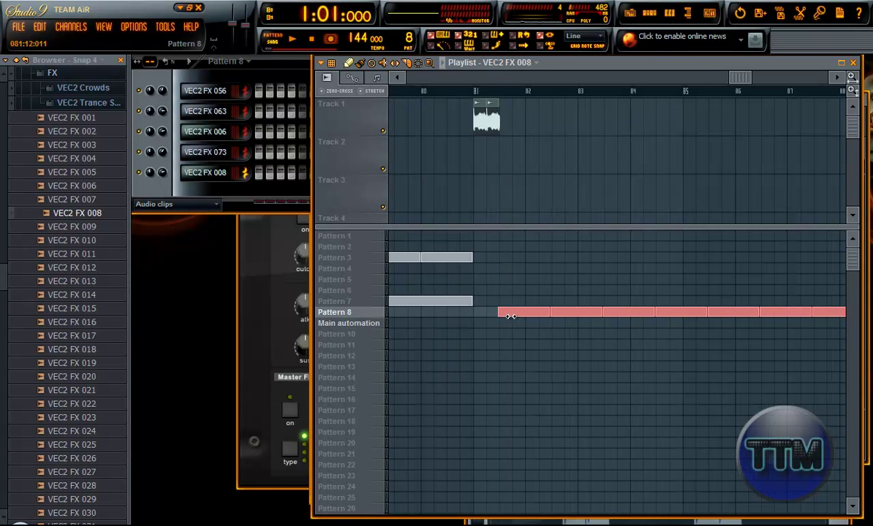
pyautogui.click(453, 92)
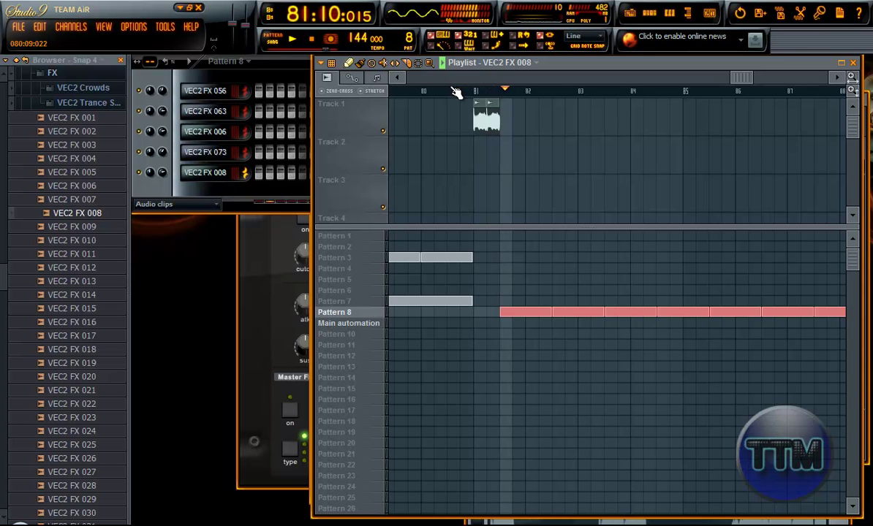
pyautogui.moveTo(743, 77); pyautogui.dragTo(745, 78)
pyautogui.hotkey('ctrl', 'z')
pyautogui.press('space')
# Move both VEC2 FX 008 clips into the second half of bar 80 so they end at bar 81, and play the transition.
pyautogui.moveTo(535, 176); pyautogui.dragTo(459, 121)
pyautogui.scroll(2, 473, 124)
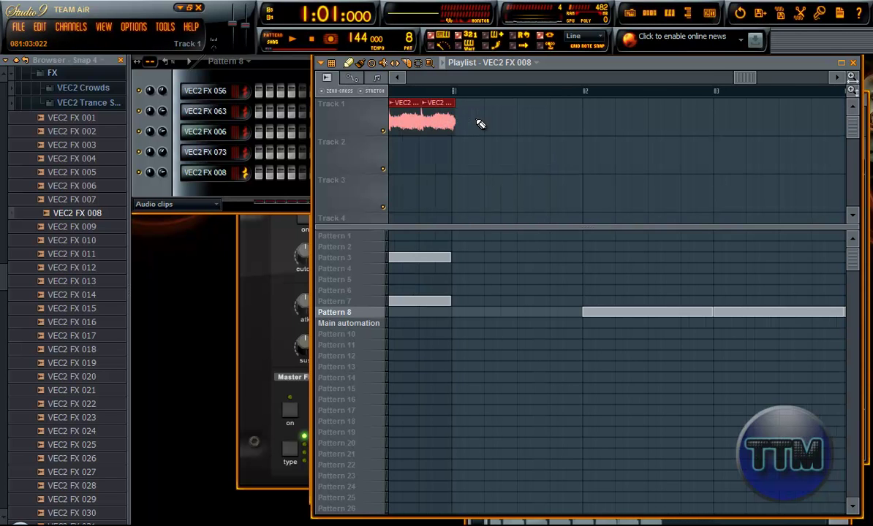
pyautogui.moveTo(740, 80); pyautogui.dragTo(688, 94)
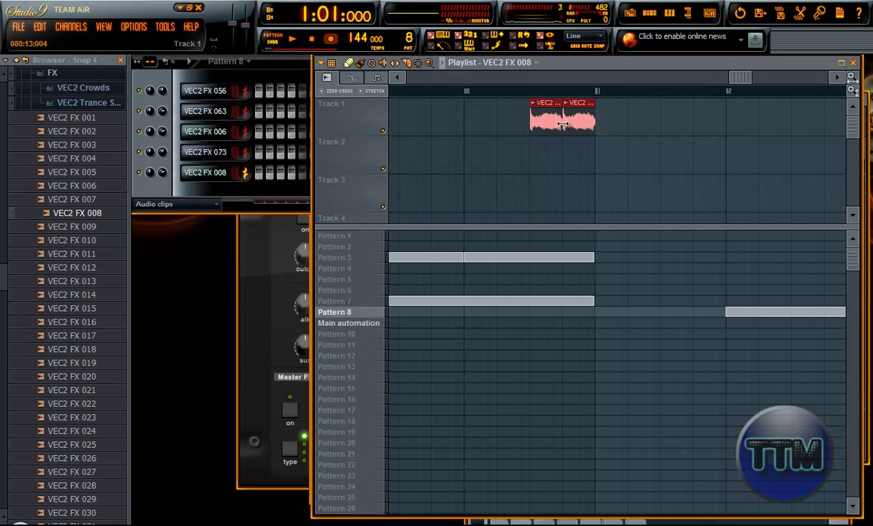
pyautogui.click(524, 91)
pyautogui.press('space')
pyautogui.press('space')
pyautogui.click(443, 92)
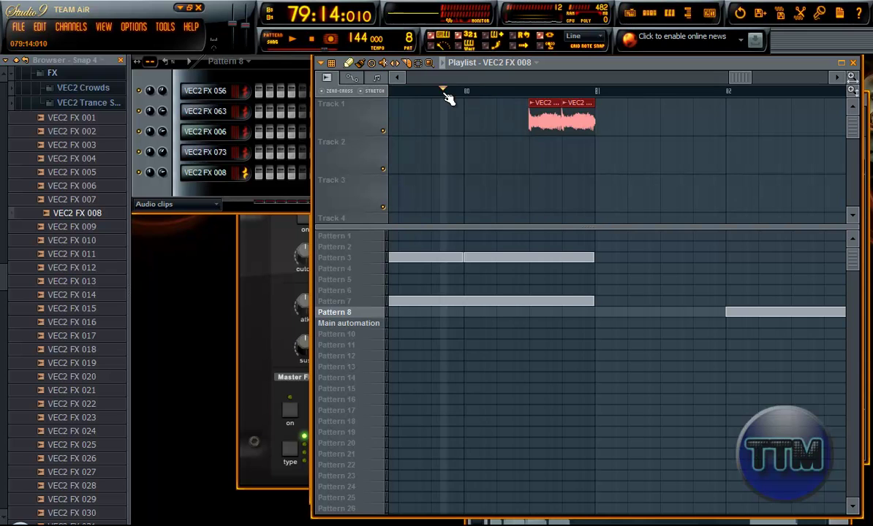
pyautogui.press('space')
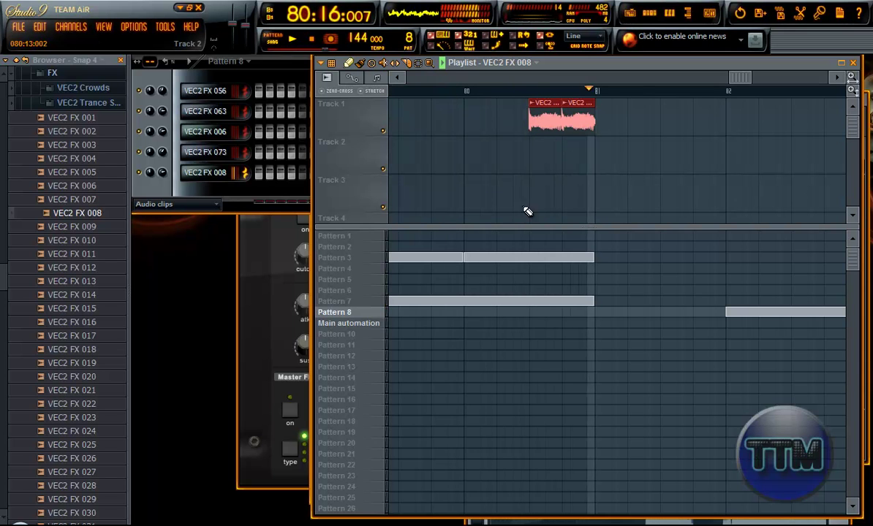
pyautogui.press('space')
# Select and copy all notes of the reFX Nexus #3 channel in Pattern 7.
pyautogui.click(340, 326)
pyautogui.click(341, 302)
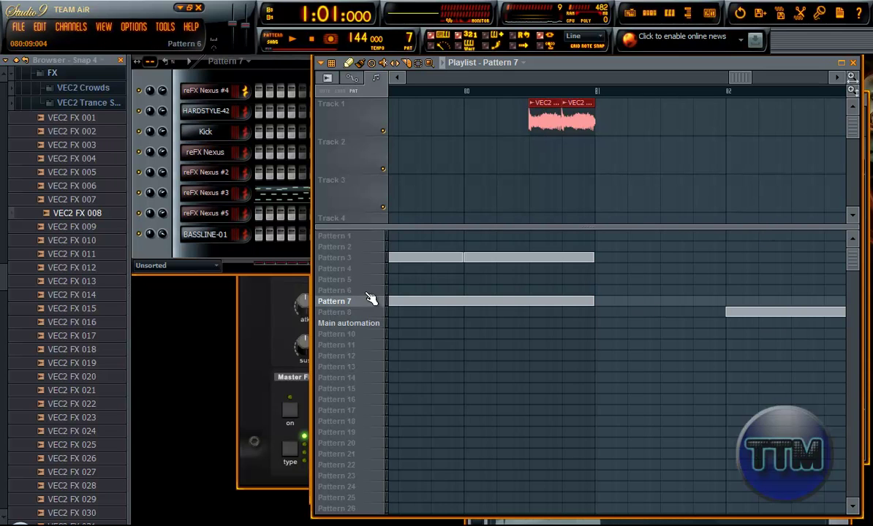
pyautogui.click(340, 313)
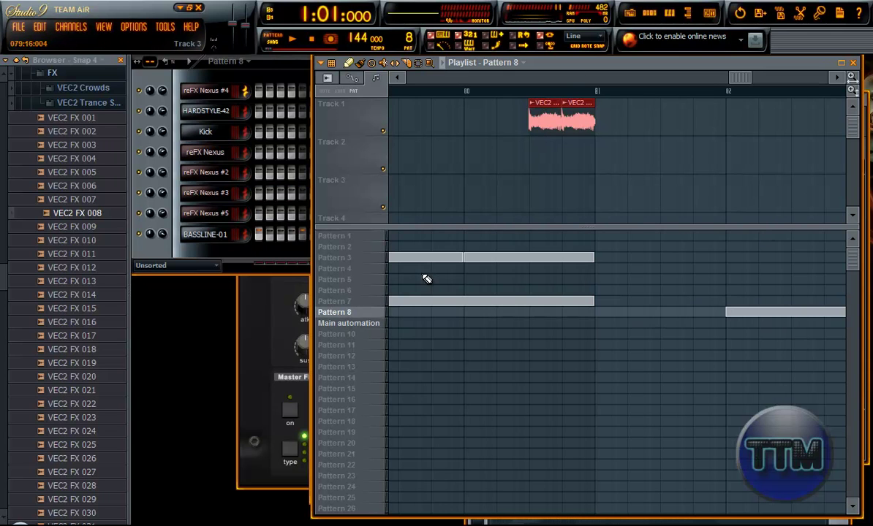
pyautogui.click(354, 302)
pyautogui.click(288, 193)
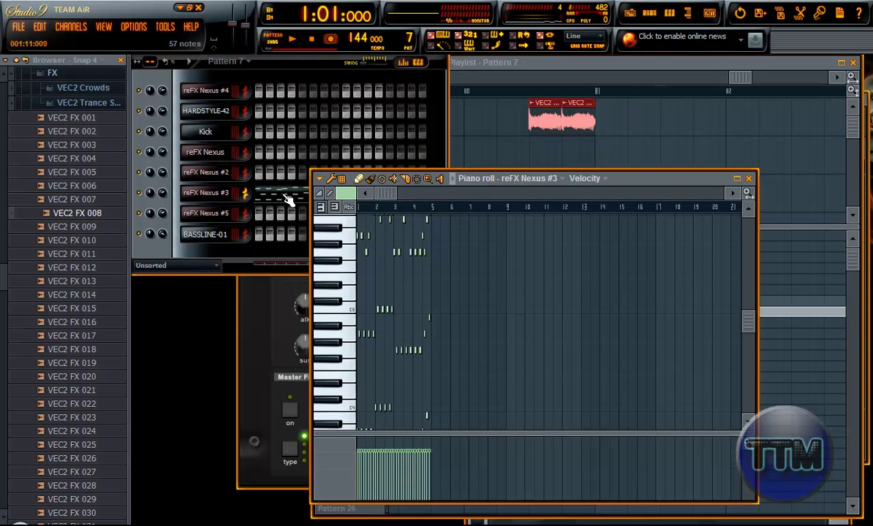
pyautogui.keyDown('ctrl'); pyautogui.moveTo(517, 401); pyautogui.dragTo(91, 103); pyautogui.keyUp('ctrl')
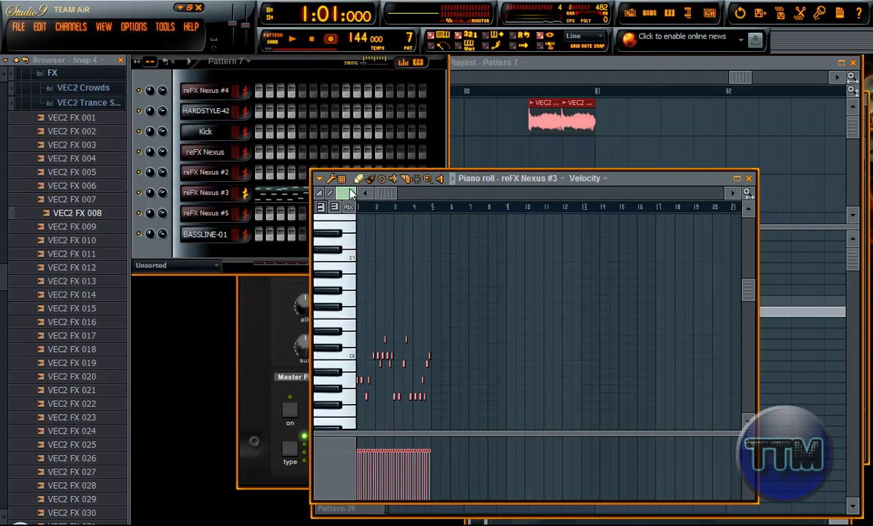
pyautogui.hotkey('ctrl', 'c')
# Paste the copied melody into the reFX Nexus #5 channel's piano roll in the Main automation pattern, with its Nexus window open.
pyautogui.click(612, 63)
pyautogui.click(354, 324)
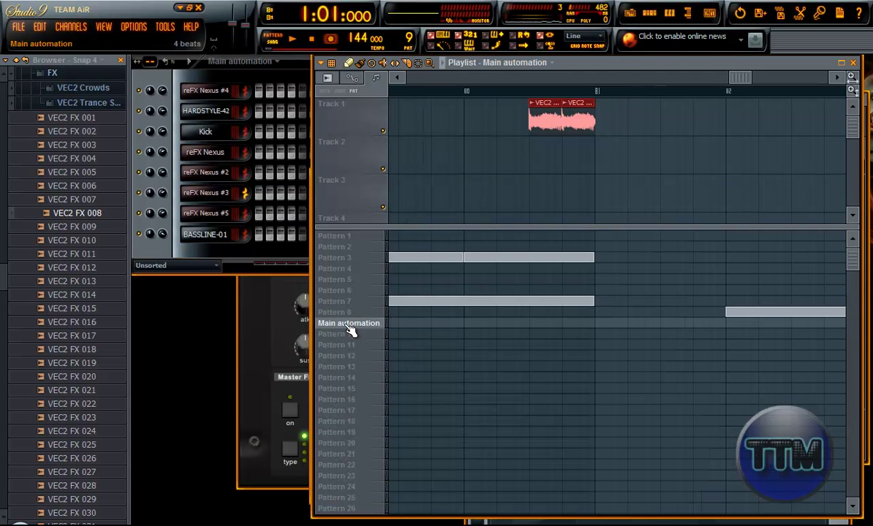
pyautogui.click(211, 259)
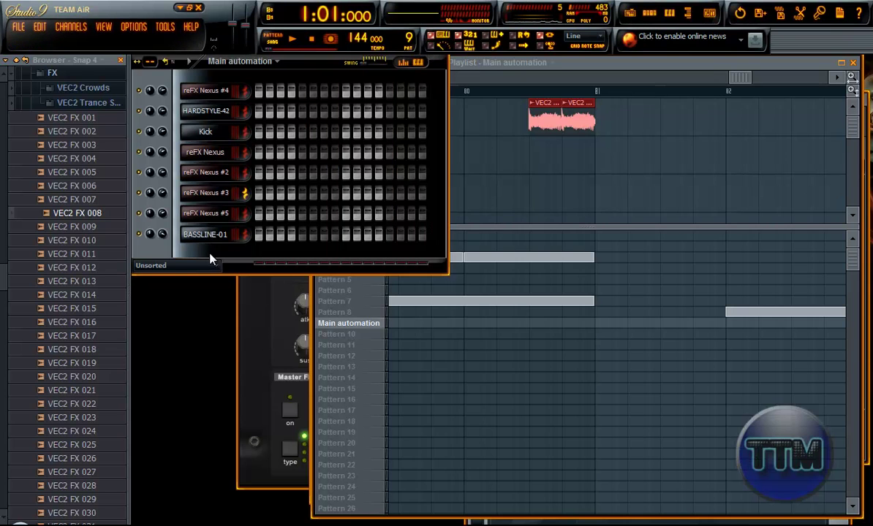
pyautogui.click(210, 214)
pyautogui.rightClick(229, 213)
pyautogui.click(252, 215)
pyautogui.hotkey('ctrl', 'v')
pyautogui.moveTo(779, 185); pyautogui.dragTo(794, 148)
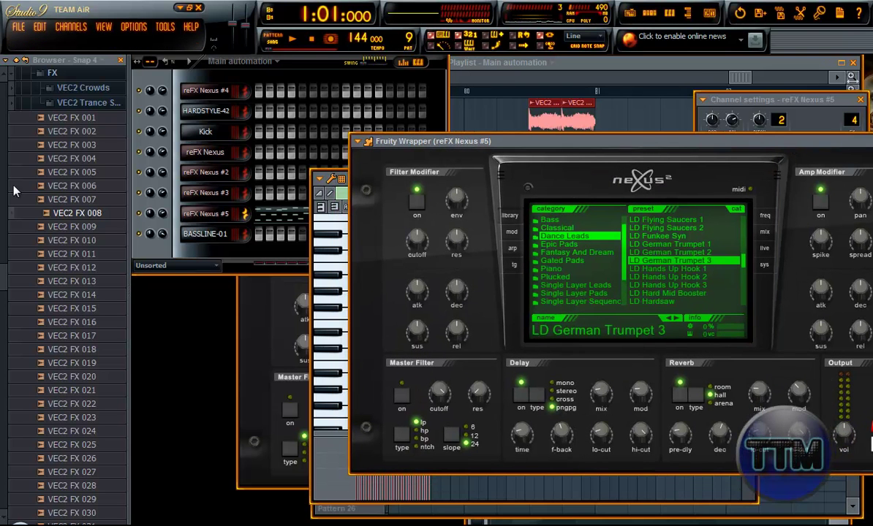
# Look into the VEC2 Trance Sweeps folder, collapse it again, and listen to the reFX Nexus #5 melody.
pyautogui.click(86, 103)
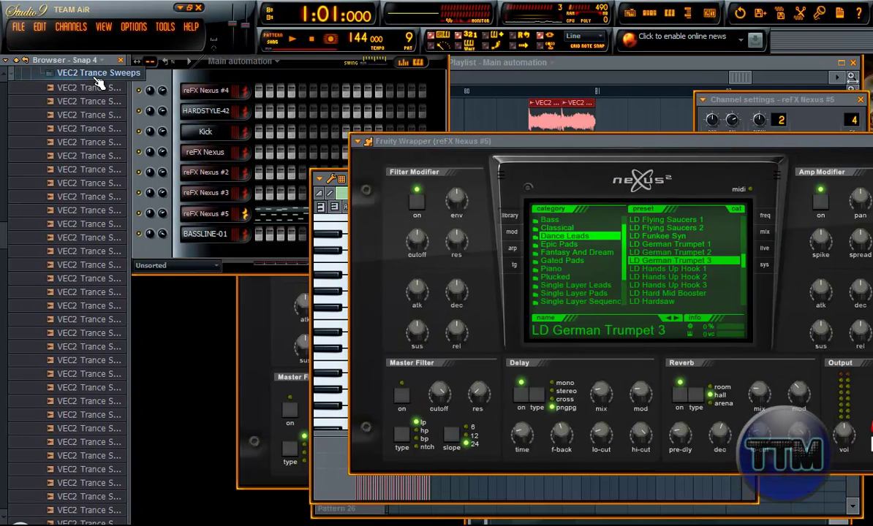
pyautogui.click(98, 73)
pyautogui.press('space')
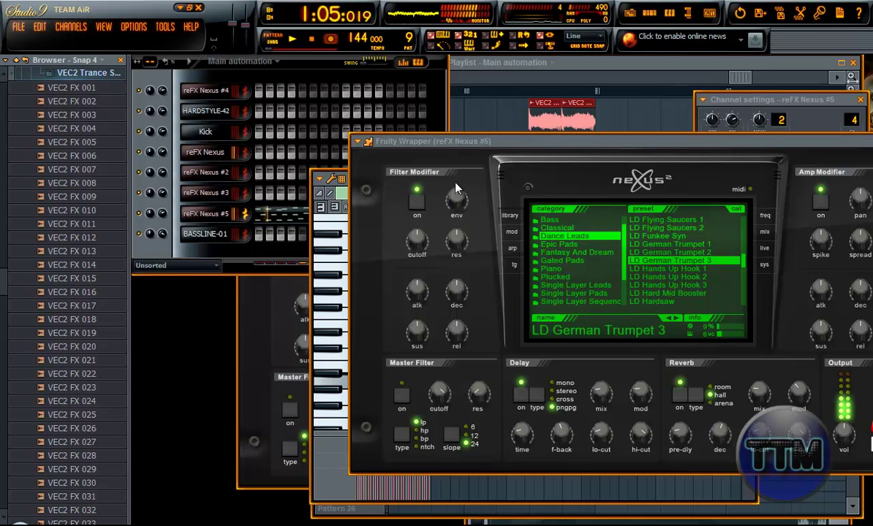
pyautogui.press('space')
# During playback, adjust the reFX Nexus #5 filter modifier's resonance and set its cutoff to -83 and envelope modulation to 0.
pyautogui.moveTo(418, 238)
pyautogui.moveTo(451, 246)
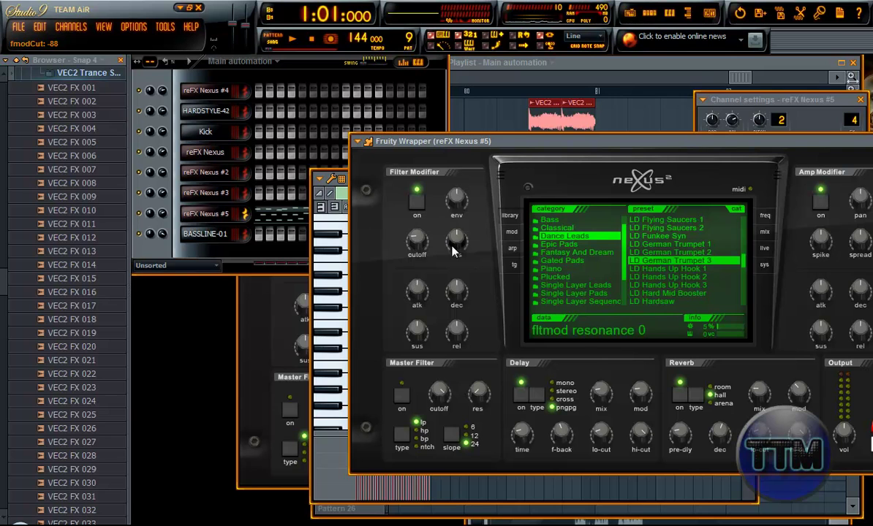
pyautogui.moveTo(430, 164); pyautogui.dragTo(412, 163)
pyautogui.press('space')
pyautogui.moveTo(415, 239)
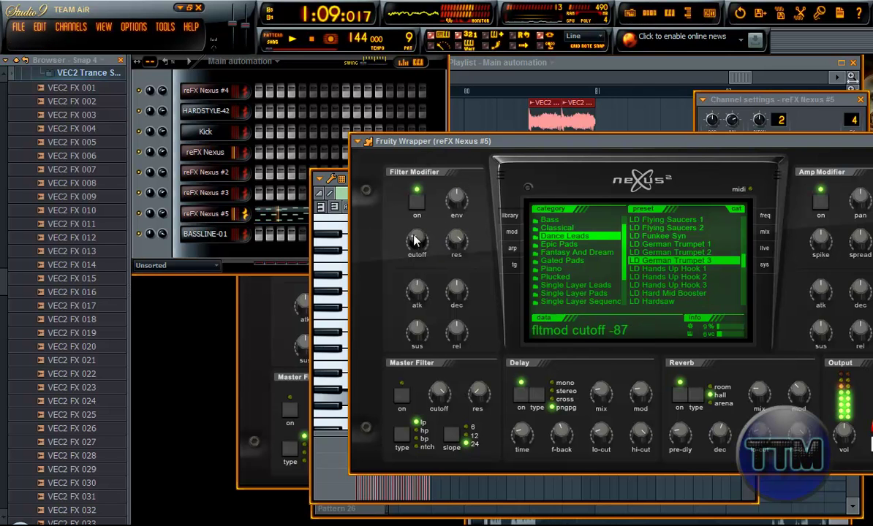
pyautogui.moveTo(456, 197)
pyautogui.mouseDown()
pyautogui.moveTo(456, 176)
pyautogui.moveTo(454, 249)
pyautogui.moveTo(447, 196)
pyautogui.mouseUp()
pyautogui.moveTo(416, 239)
pyautogui.mouseDown()
pyautogui.moveTo(414, 252)
pyautogui.moveTo(414, 237)
pyautogui.moveTo(456, 246)
pyautogui.moveTo(446, 219)
pyautogui.moveTo(446, 253)
pyautogui.moveTo(416, 240)
pyautogui.mouseUp()
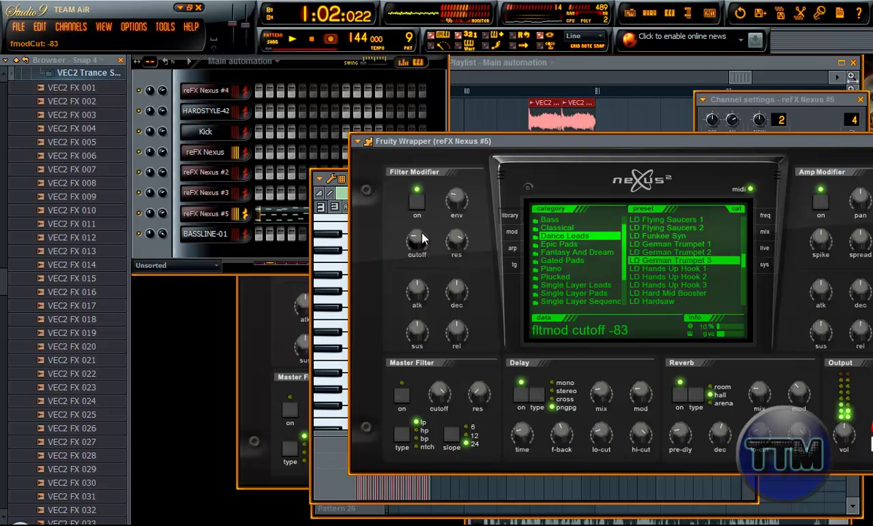
pyautogui.moveTo(455, 195); pyautogui.dragTo(454, 171)
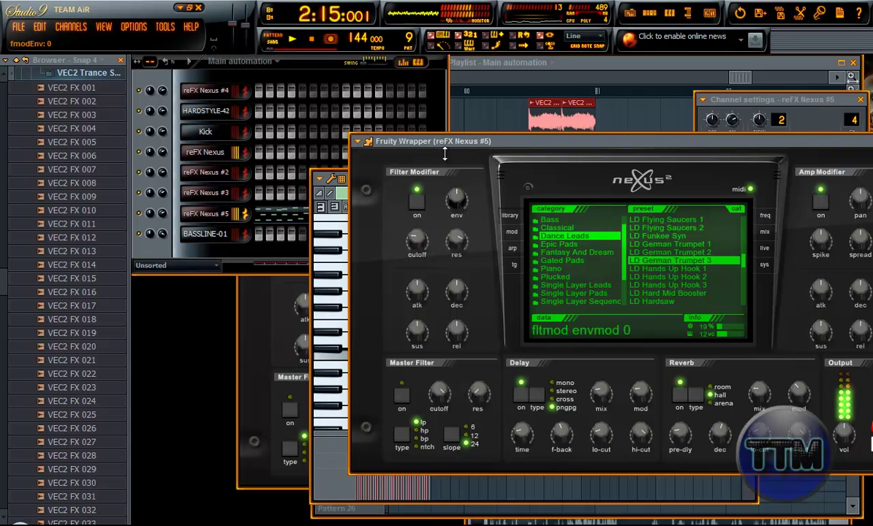
# Retune the reFX Nexus #5 filter modifier's cutoff and set its resonance to 65 during playback, and return to the Playlist.
pyautogui.click(589, 64)
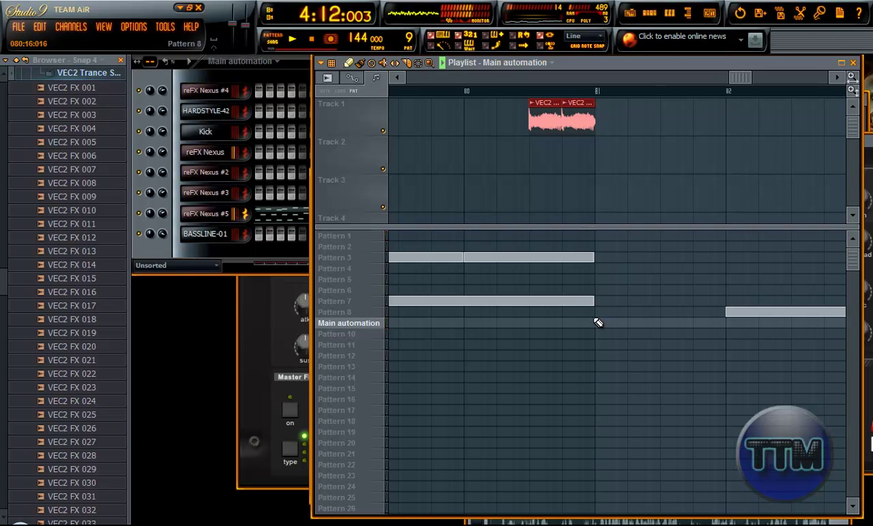
pyautogui.click(219, 208)
pyautogui.click(208, 212)
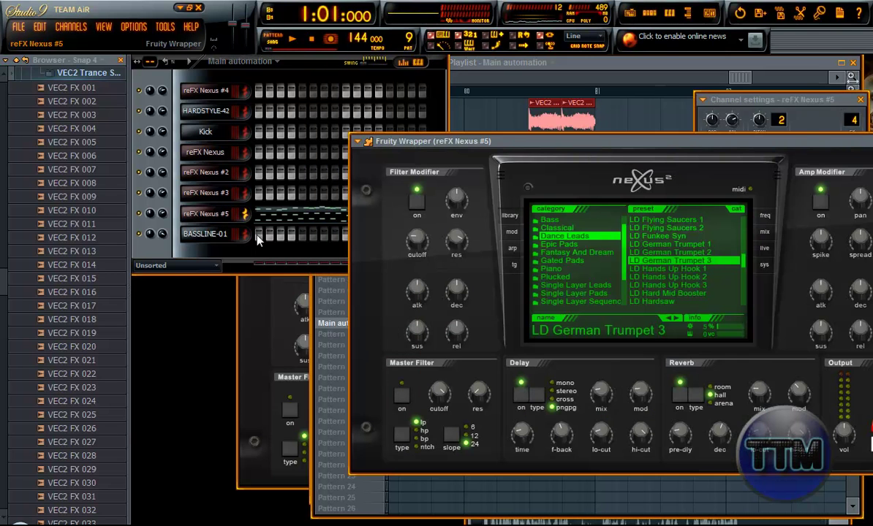
pyautogui.moveTo(434, 241)
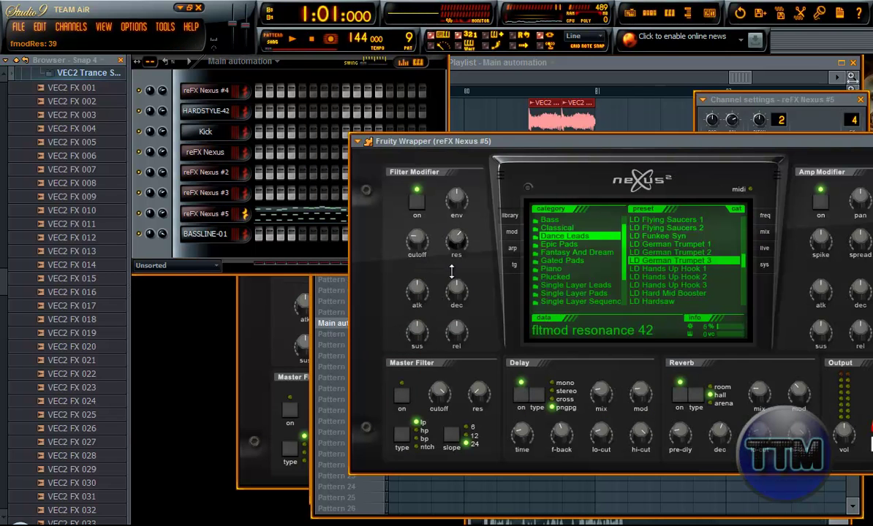
pyautogui.moveTo(415, 239); pyautogui.dragTo(462, 303)
pyautogui.moveTo(455, 244); pyautogui.dragTo(447, 165)
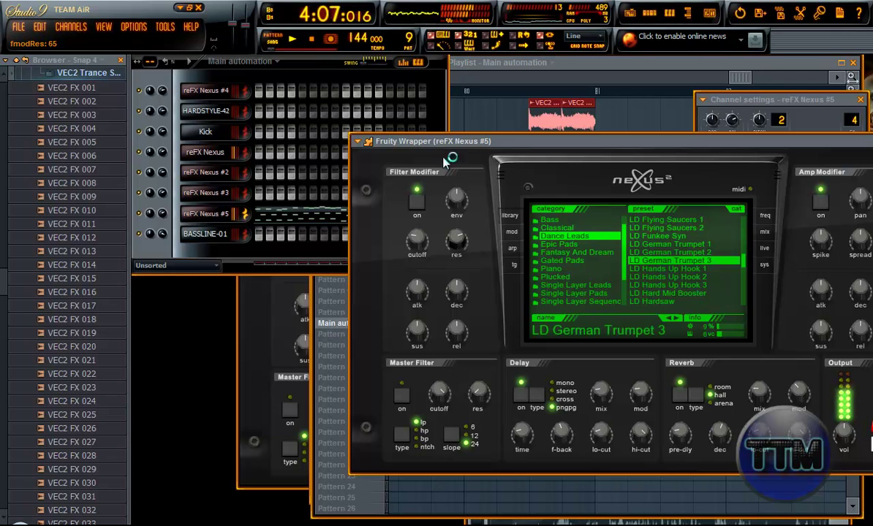
pyautogui.click(451, 233)
pyautogui.press('space')
pyautogui.click(578, 61)
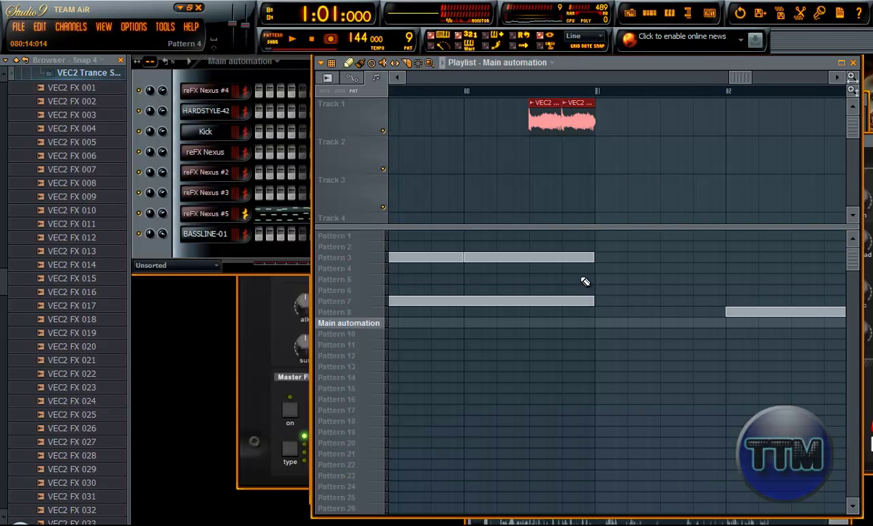
pyautogui.click(592, 326)
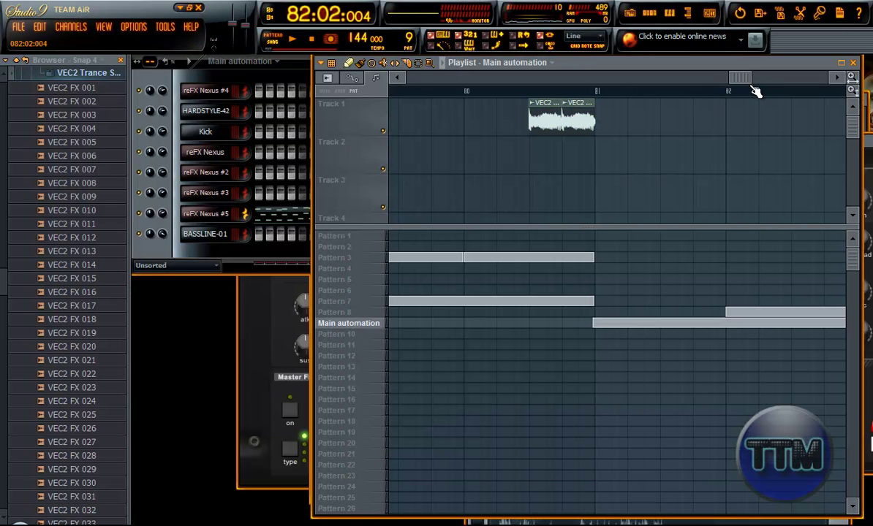
pyautogui.moveTo(759, 82); pyautogui.dragTo(742, 79)
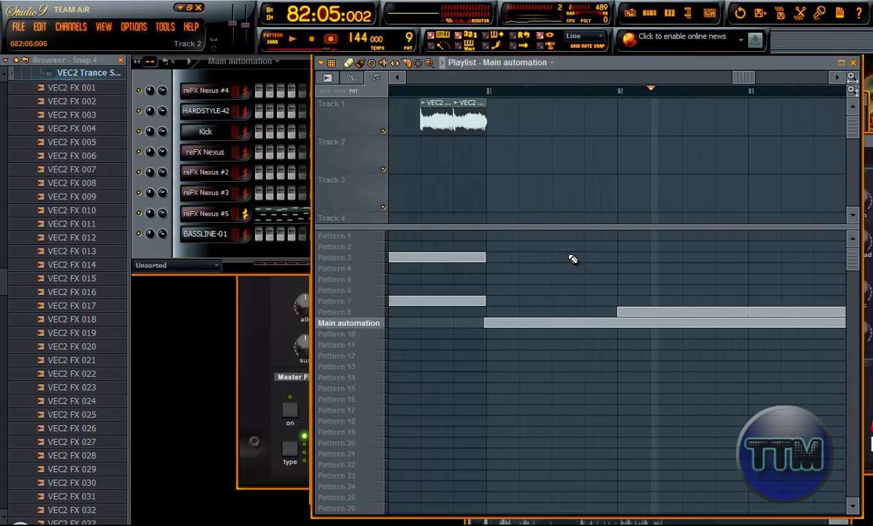
pyautogui.rightClick(494, 327)
# Set the Playlist snap to Line, place a Main automation pattern clip at bar 81, and put the play position there.
pyautogui.click(330, 65)
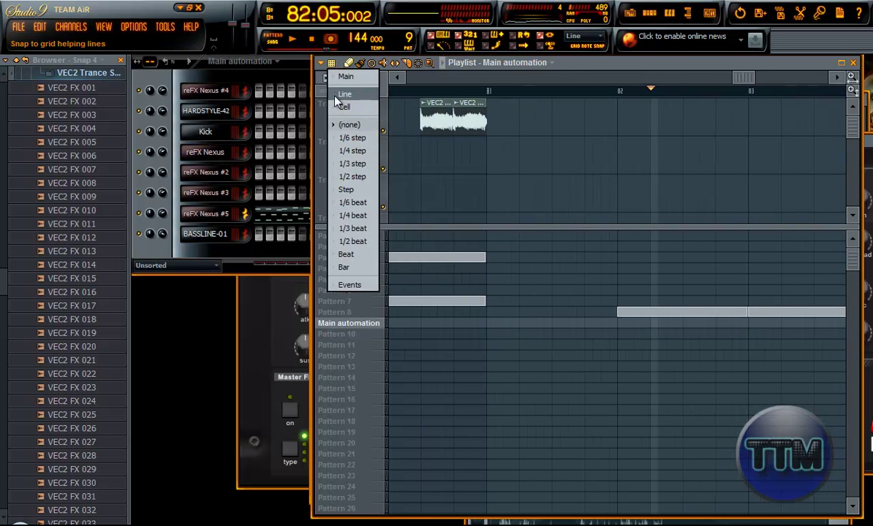
pyautogui.click(341, 95)
pyautogui.click(486, 323)
pyautogui.click(481, 92)
pyautogui.press('space')
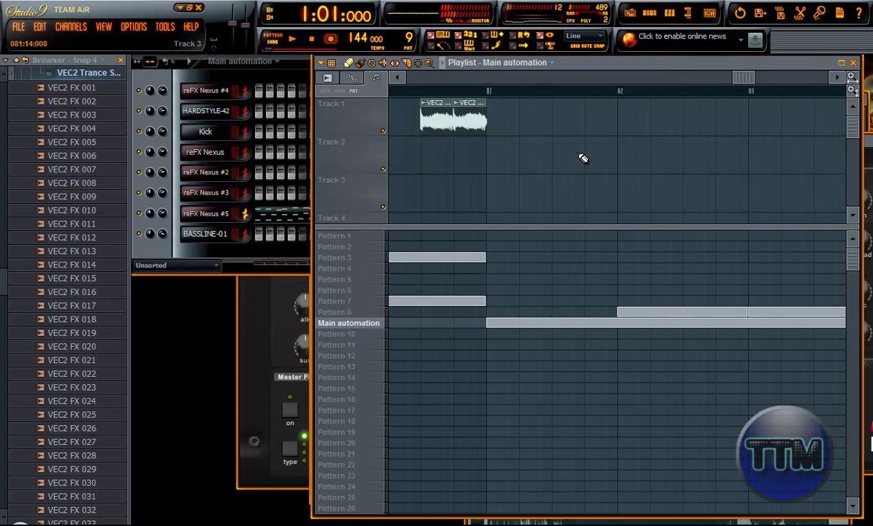
pyautogui.click(494, 94)
# Select all Pattern 8 clips and move them so the first one starts at bar 85, directly after the Main automation clip.
pyautogui.scroll(-3, 613, 238)
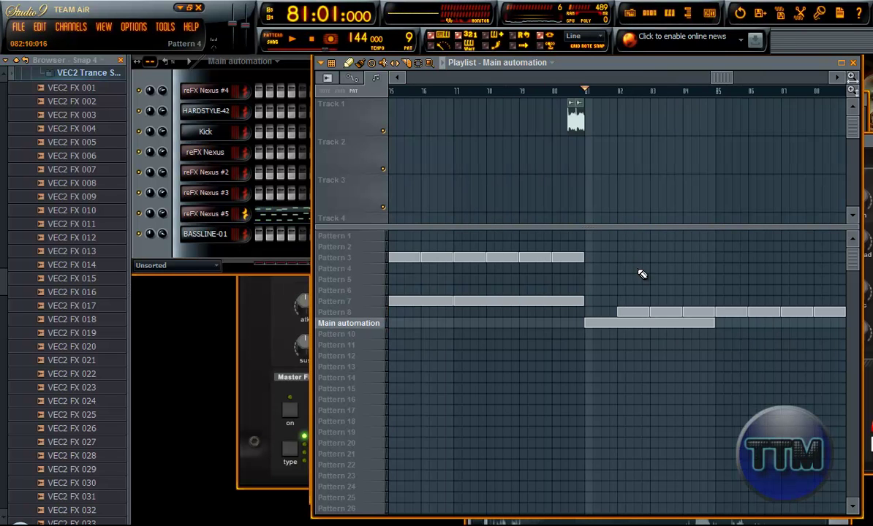
pyautogui.moveTo(620, 307); pyautogui.dragTo(848, 315)
pyautogui.moveTo(803, 78); pyautogui.dragTo(723, 79)
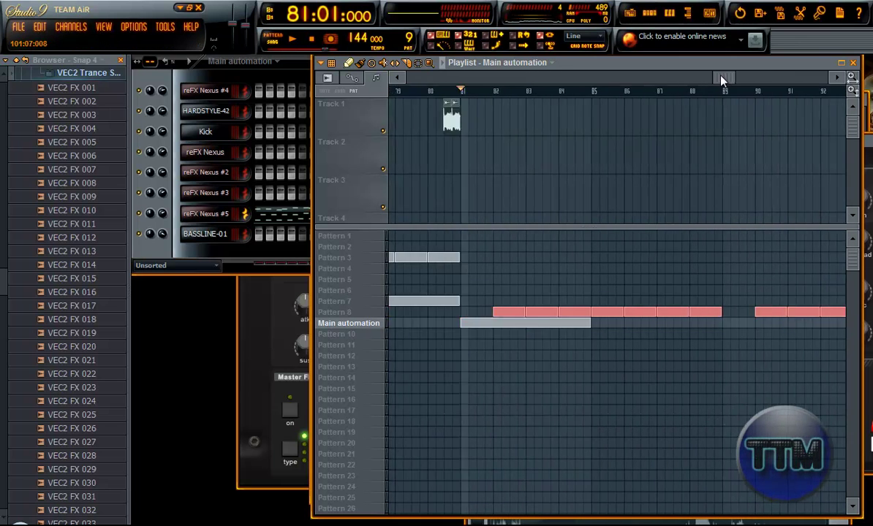
pyautogui.moveTo(547, 319); pyautogui.dragTo(630, 315)
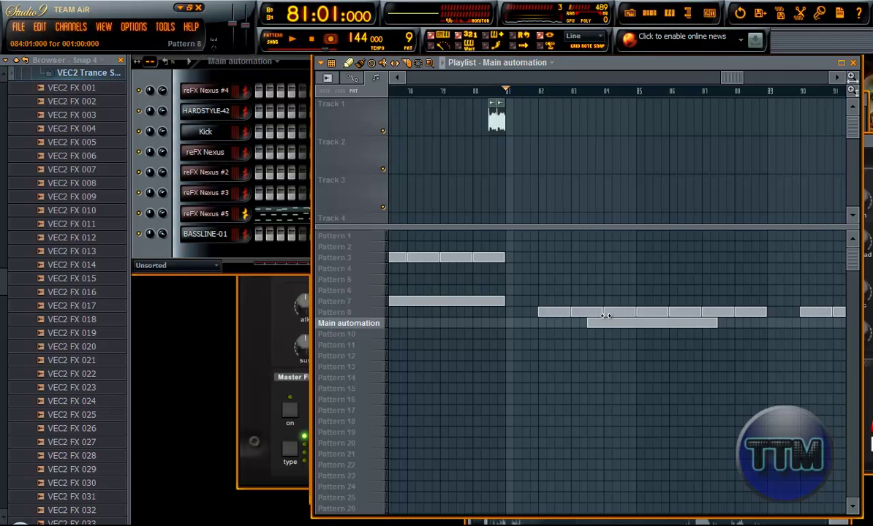
pyautogui.hotkey('ctrl', 'z')
pyautogui.moveTo(545, 313); pyautogui.dragTo(644, 304)
# Move the two VEC2 FX 008 clips on Track 1 together so the second one ends at bar 85.
pyautogui.click(492, 121)
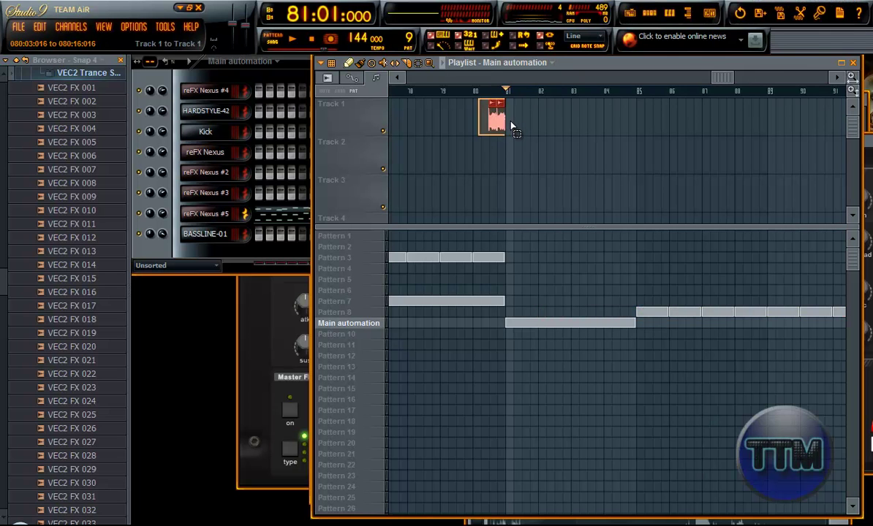
pyautogui.hotkey('ctrl', 'z')
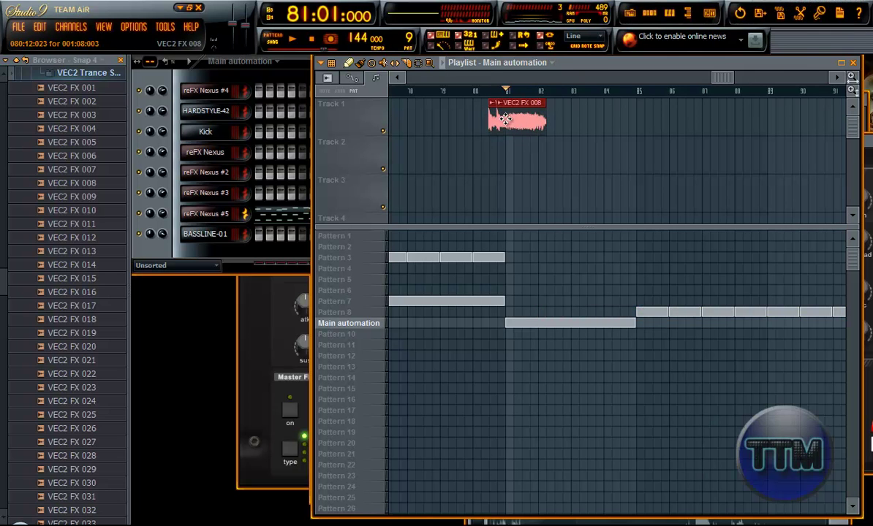
pyautogui.moveTo(546, 117); pyautogui.dragTo(517, 119)
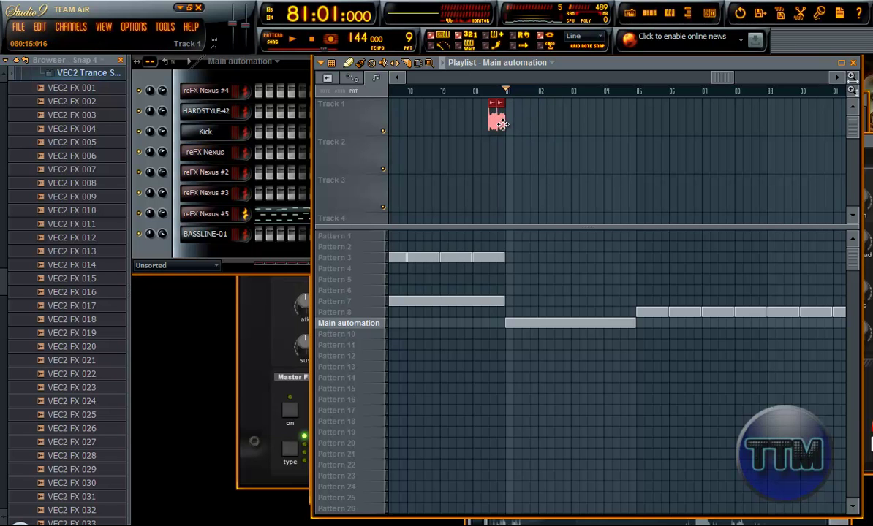
pyautogui.scroll(5, 501, 124)
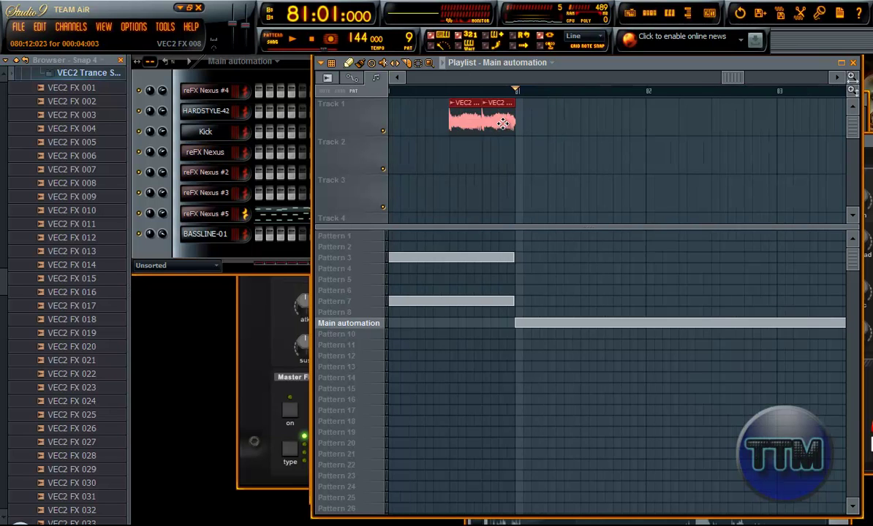
pyautogui.click(333, 64)
pyautogui.click(343, 138)
pyautogui.click(332, 65)
pyautogui.click(321, 120)
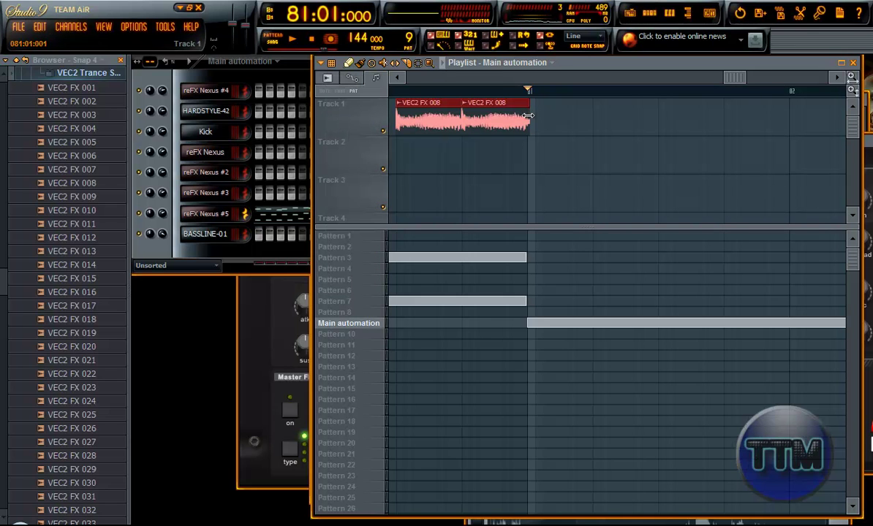
pyautogui.moveTo(462, 121); pyautogui.dragTo(556, 113)
# Play the song from around bar 80 to check the transition into the Main automation and Pattern 8 sections.
pyautogui.click(510, 82)
pyautogui.press('space')
pyautogui.scroll(-6, 569, 126)
pyautogui.press('space')
pyautogui.moveTo(448, 77)
pyautogui.mouseDown()
pyautogui.moveTo(590, 103)
pyautogui.moveTo(740, 107)
pyautogui.moveTo(660, 109)
pyautogui.mouseUp()
pyautogui.click(603, 92)
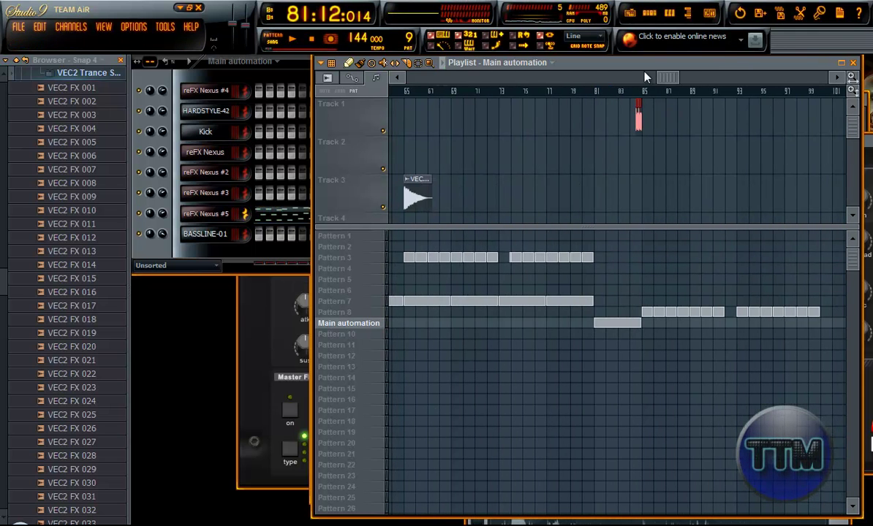
pyautogui.click(597, 93)
pyautogui.press('space')
pyautogui.click(585, 91)
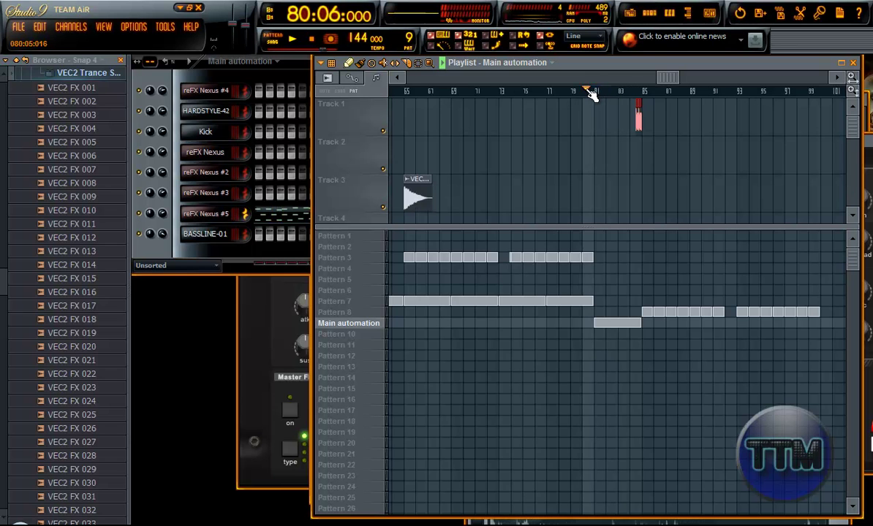
pyautogui.moveTo(659, 78); pyautogui.dragTo(691, 78)
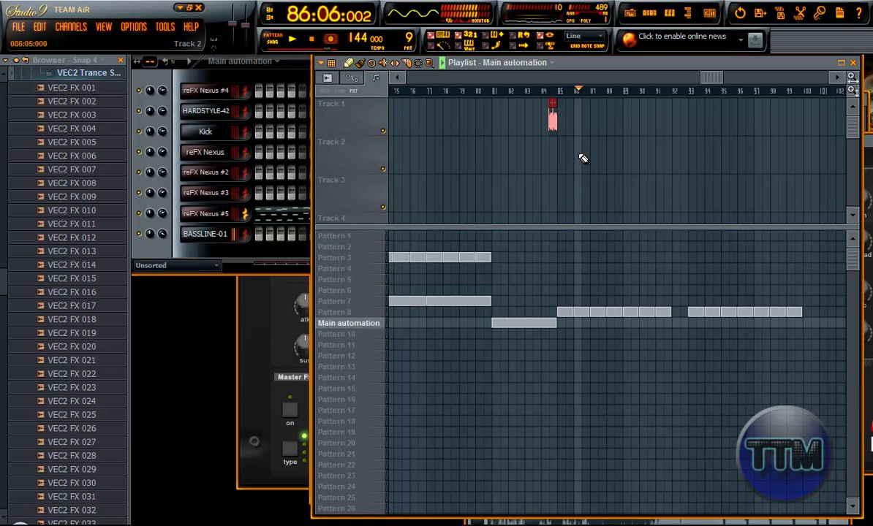
pyautogui.press('space')
pyautogui.scroll(3, 555, 121)
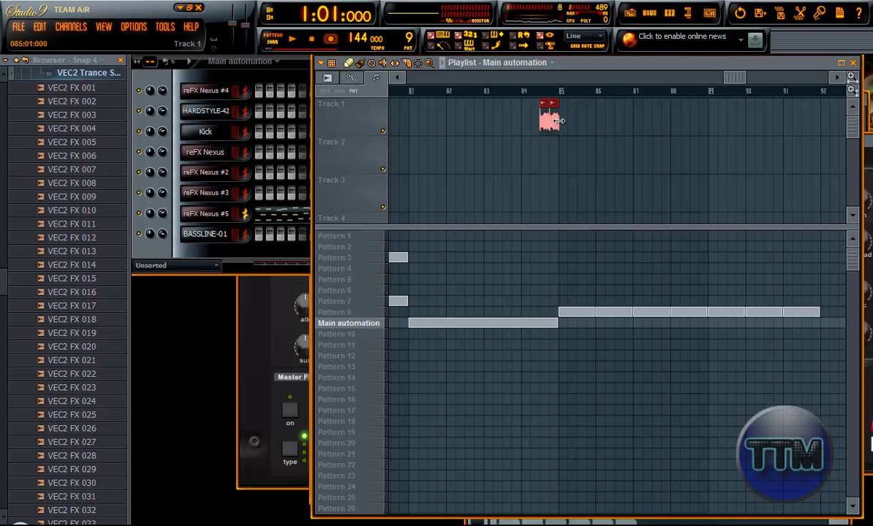
pyautogui.scroll(-3, 510, 244)
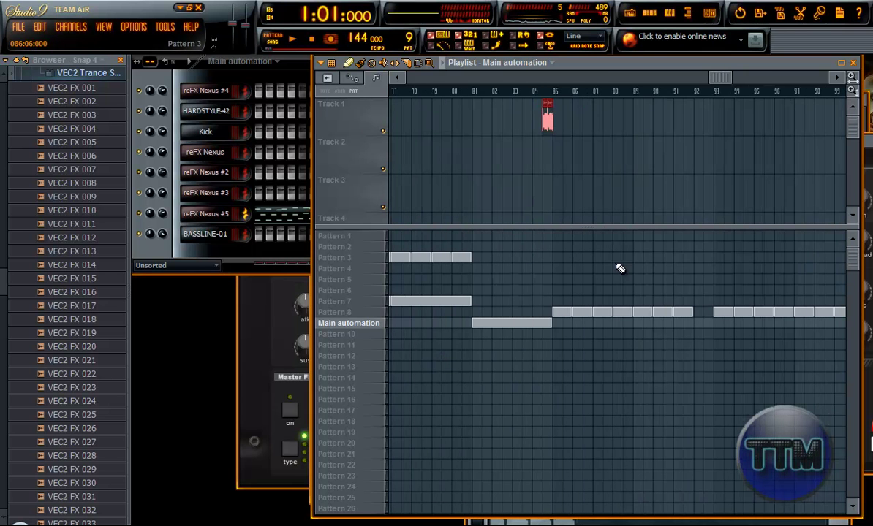
pyautogui.moveTo(721, 79); pyautogui.dragTo(726, 79)
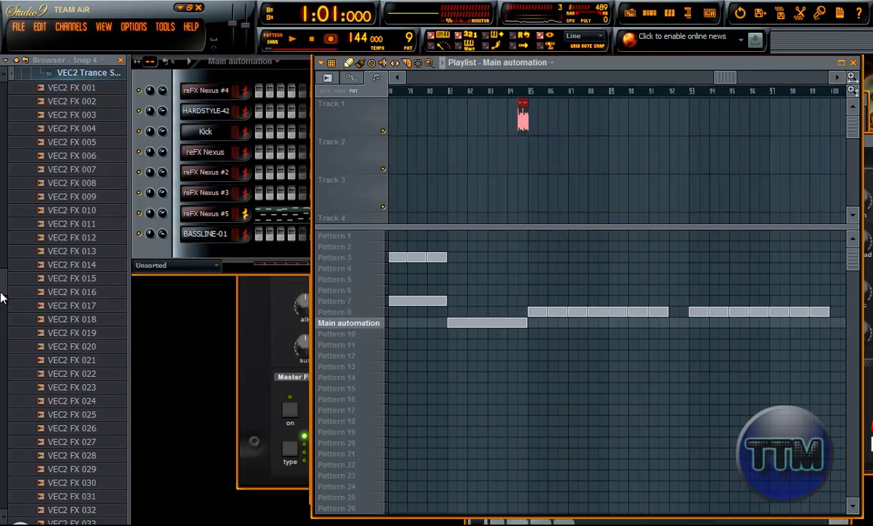
# Preview the first samples of the VEC2 Trance Sweeps folder, up to VEC2 FX 008.
pyautogui.scroll(5, 2, 292)
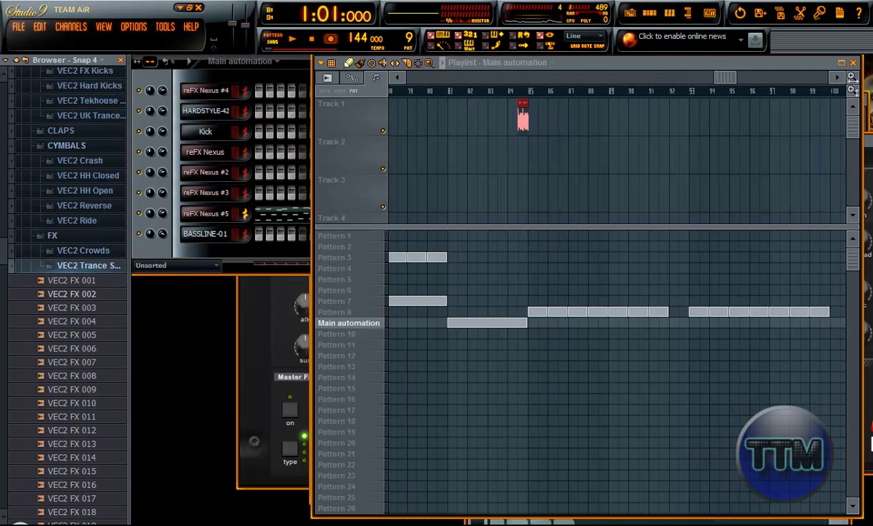
pyautogui.scroll(-4, 57, 294)
pyautogui.click(69, 132)
pyautogui.click(61, 118)
pyautogui.click(55, 148)
pyautogui.click(61, 158)
pyautogui.click(59, 187)
pyautogui.click(57, 215)
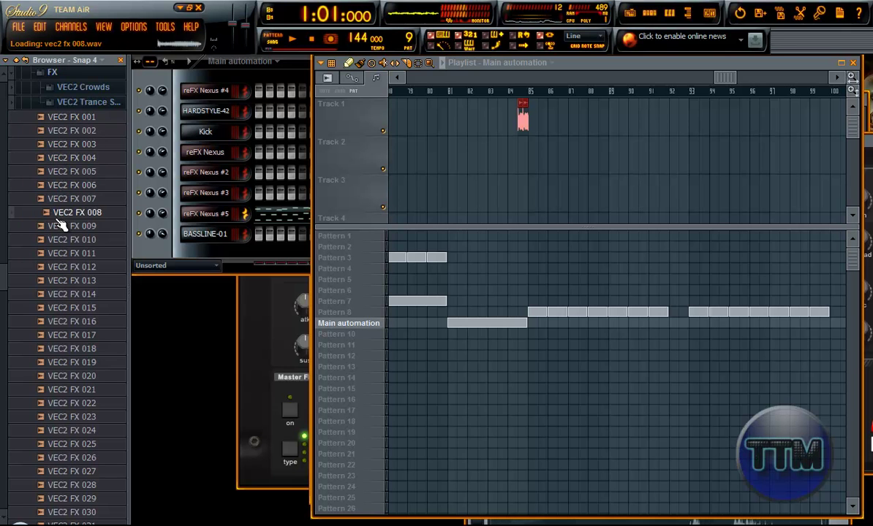
# Preview the samples at the end of the VEC2 Trance Sweeps folder backwards from VEC2 FX 107 to VEC2 FX 094.
pyautogui.scroll(-15, 64, 252)
pyautogui.scroll(-14, 65, 307)
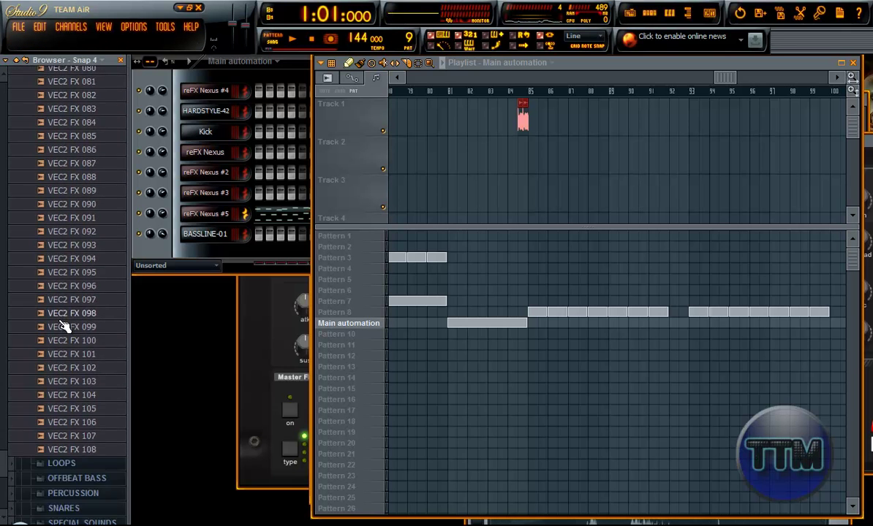
pyautogui.click(60, 376)
pyautogui.click(60, 361)
pyautogui.click(60, 349)
pyautogui.click(60, 335)
pyautogui.click(60, 319)
pyautogui.click(56, 308)
pyautogui.click(56, 294)
pyautogui.click(56, 282)
pyautogui.click(52, 306)
pyautogui.click(37, 267)
pyautogui.click(37, 252)
pyautogui.click(41, 239)
pyautogui.click(62, 226)
pyautogui.click(62, 212)
pyautogui.click(63, 198)
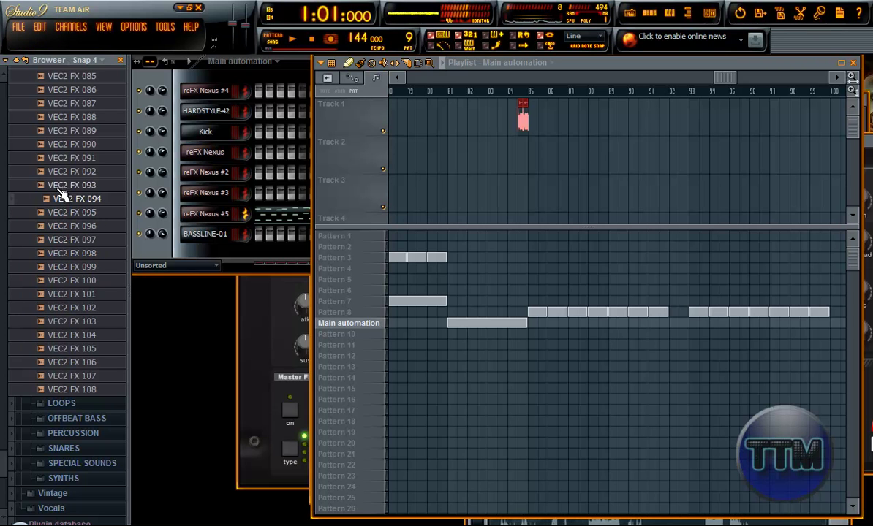
# Continue previewing the sweep samples backwards from VEC2 FX 092 to VEC2 FX 085.
pyautogui.click(43, 171)
pyautogui.click(51, 157)
pyautogui.click(62, 144)
pyautogui.click(66, 131)
pyautogui.click(68, 117)
pyautogui.click(67, 103)
pyautogui.click(64, 89)
pyautogui.click(63, 76)
pyautogui.scroll(1, 69, 164)
pyautogui.scroll(4, 70, 164)
# Preview more sweep samples that come before VEC2 FX 085 in the folder.
pyautogui.click(64, 225)
pyautogui.click(64, 212)
pyautogui.click(65, 199)
pyautogui.click(64, 185)
pyautogui.click(64, 171)
pyautogui.click(59, 200)
pyautogui.click(60, 173)
pyautogui.click(60, 143)
pyautogui.click(64, 130)
pyautogui.click(64, 117)
pyautogui.click(63, 103)
pyautogui.click(61, 89)
pyautogui.click(59, 76)
# Add the VEC2 FX 073 sample to Track 1 and align its start with bar 85, right after the VEC2 FX 008 hits.
pyautogui.scroll(4, 59, 170)
pyautogui.moveTo(51, 239); pyautogui.dragTo(545, 124)
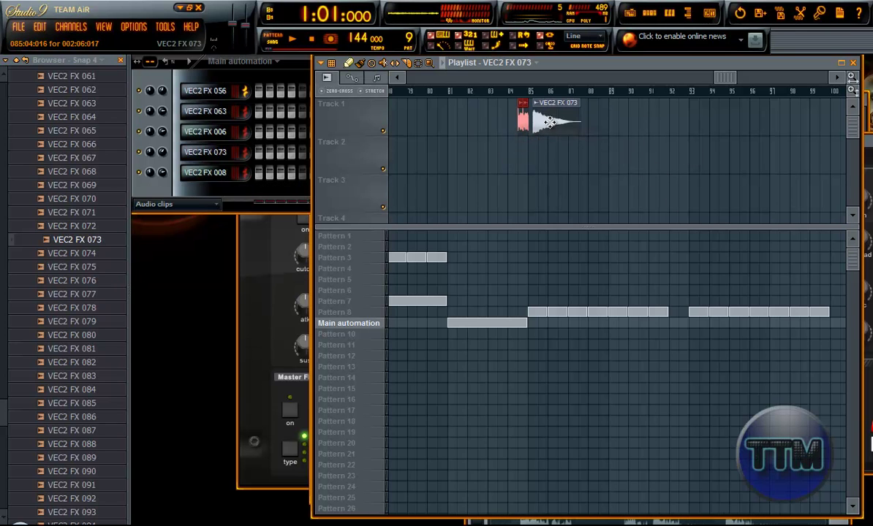
pyautogui.click(522, 96)
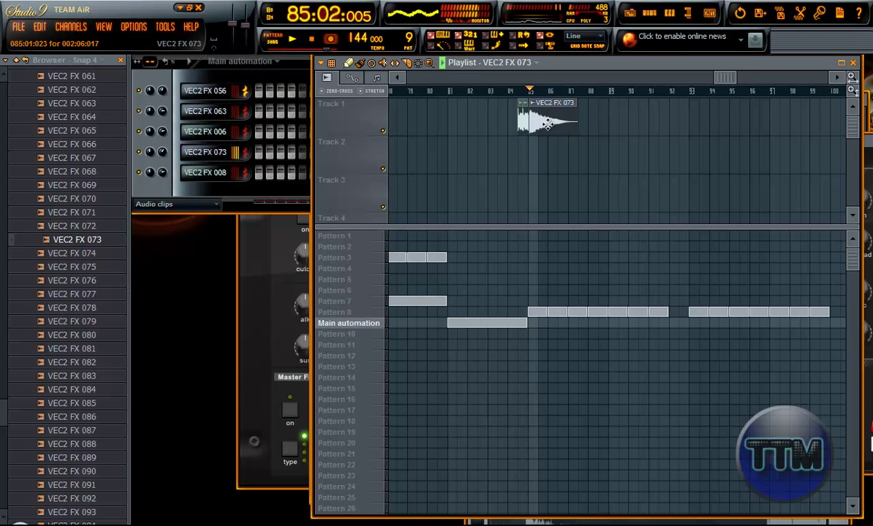
pyautogui.scroll(4, 543, 119)
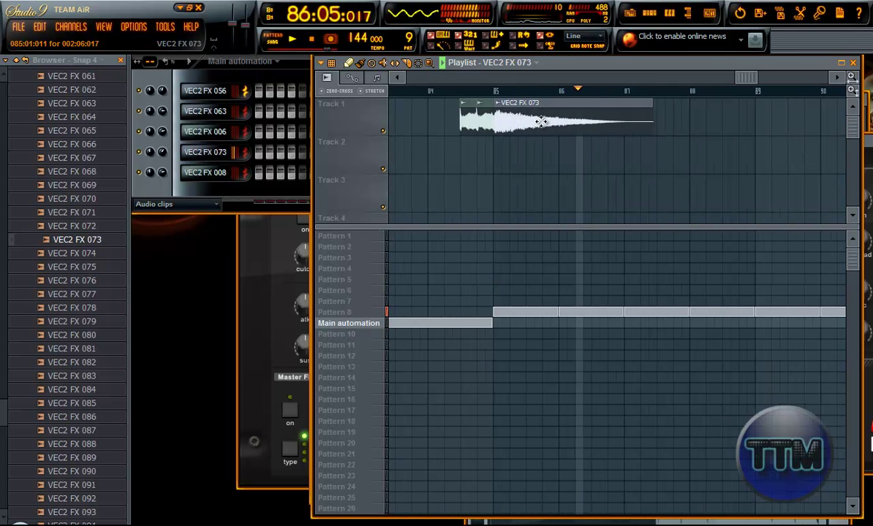
pyautogui.scroll(4, 510, 124)
pyautogui.moveTo(509, 123); pyautogui.dragTo(475, 129)
pyautogui.press('space')
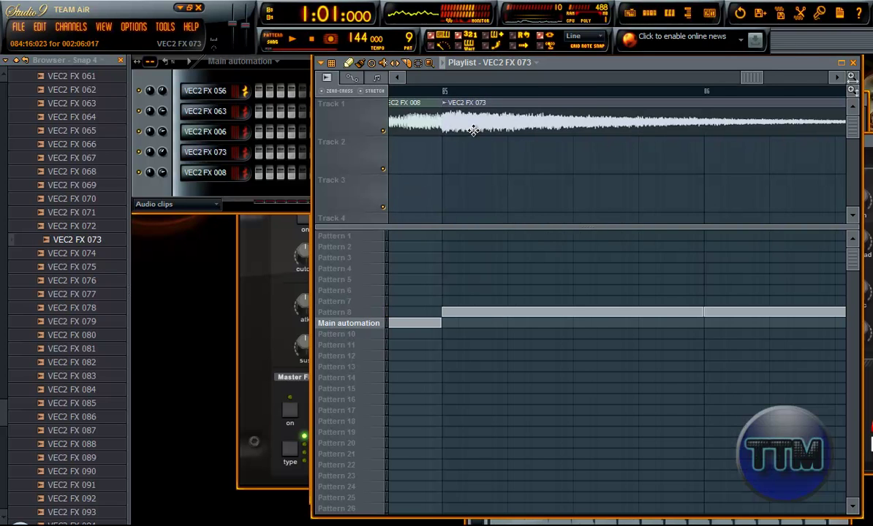
# Play the song from just before bar 85 to hear VEC2 FX 073 in the transition, and set the play position within bar 84.
pyautogui.scroll(-4, 474, 130)
pyautogui.click(450, 91)
pyautogui.press('space')
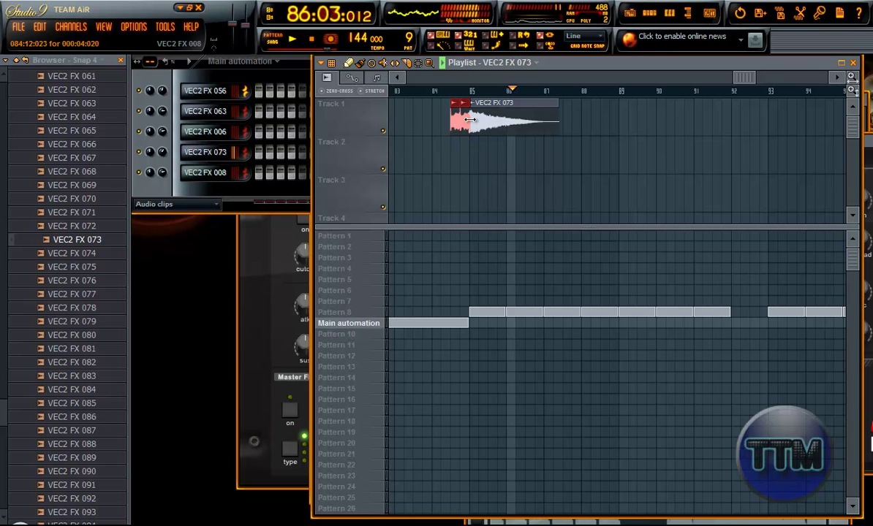
pyautogui.click(445, 92)
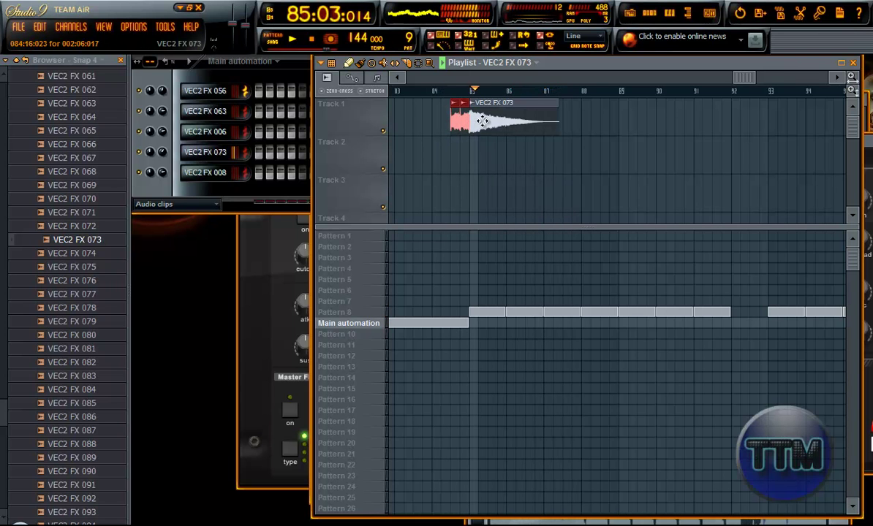
pyautogui.press('space')
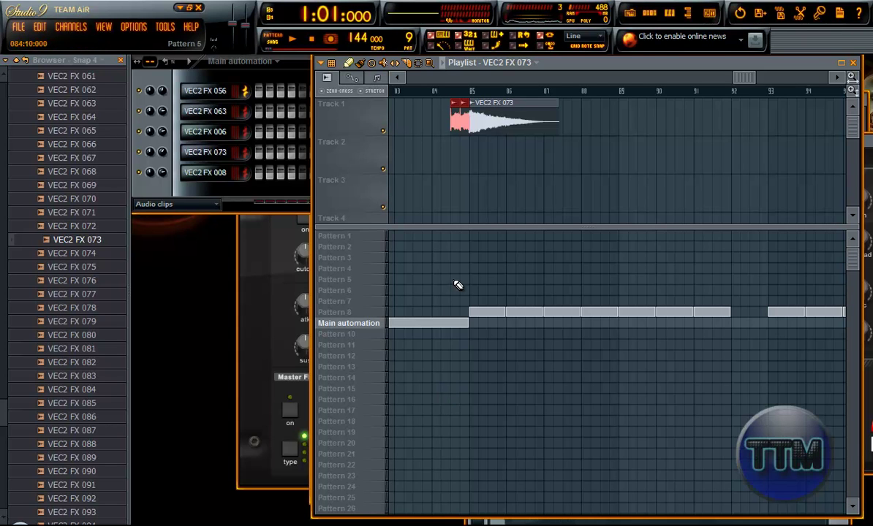
pyautogui.moveTo(745, 78); pyautogui.dragTo(727, 78)
pyautogui.click(535, 90)
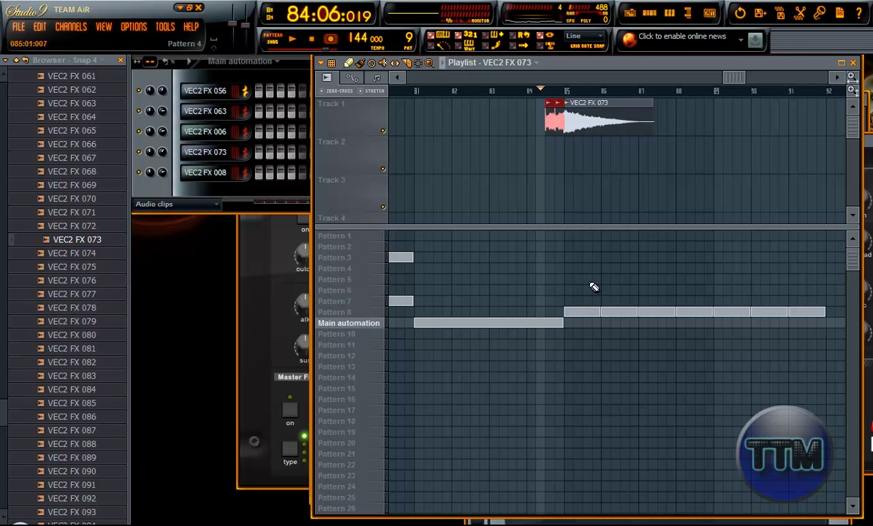
# Set the play position just before bar 81 and preview VEC2 FX samples backwards from VEC2 FX 070 to VEC2 FX 004.
pyautogui.moveTo(734, 78); pyautogui.dragTo(725, 78)
pyautogui.click(498, 90)
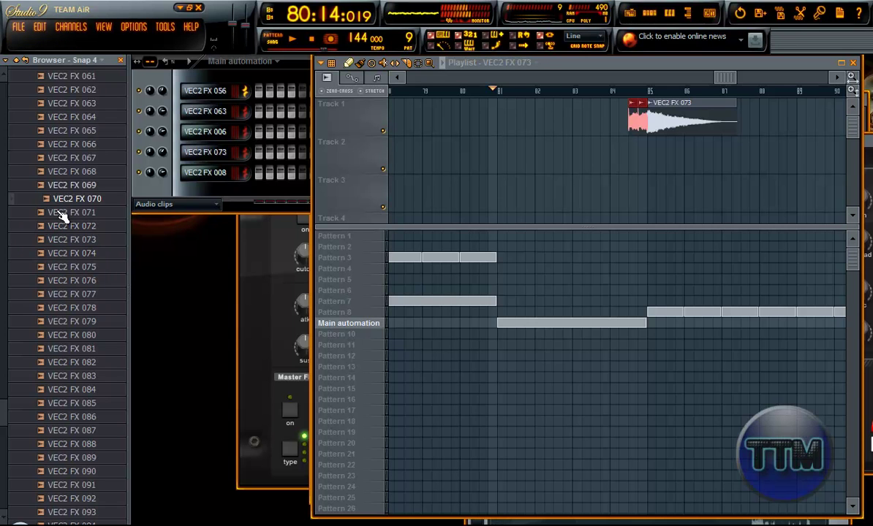
pyautogui.moveTo(57, 189); pyautogui.dragTo(57, 102)
pyautogui.click(55, 88)
pyautogui.click(55, 77)
pyautogui.scroll(6, 55, 94)
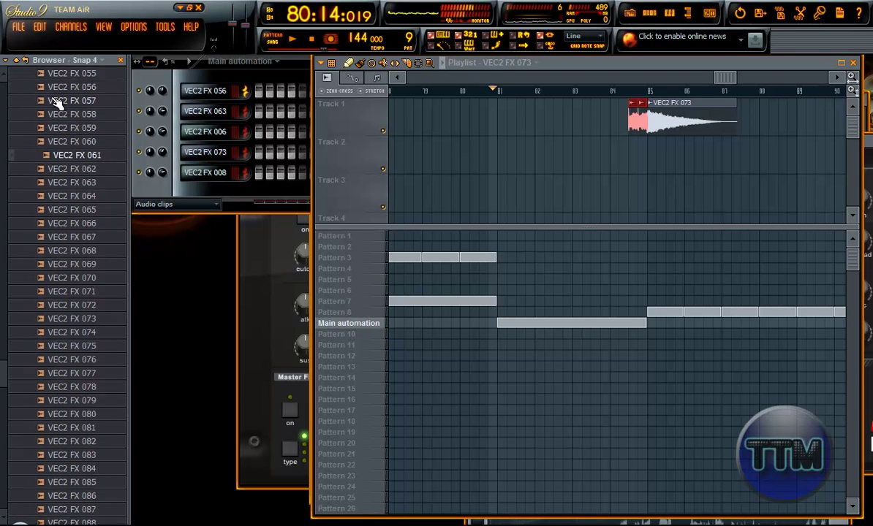
pyautogui.click(55, 308)
pyautogui.moveTo(55, 308); pyautogui.dragTo(58, 183)
pyautogui.scroll(14, 60, 176)
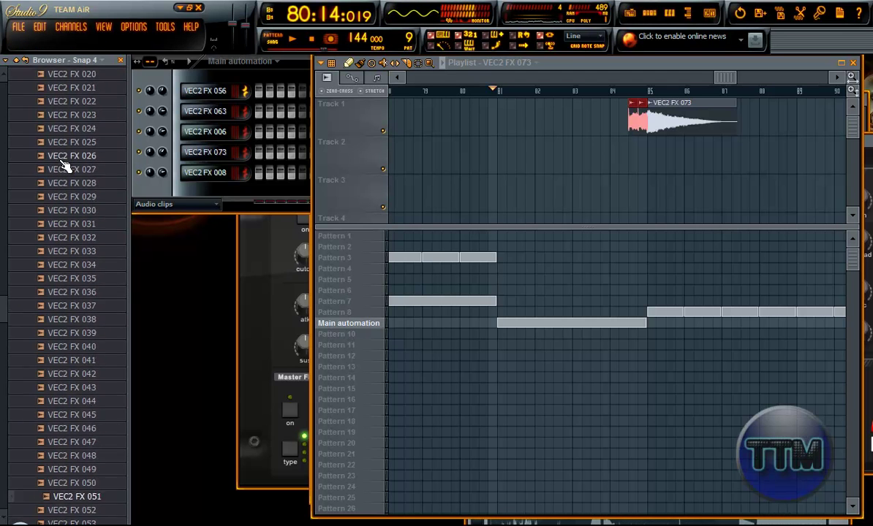
pyautogui.scroll(2, 73, 180)
pyautogui.moveTo(62, 198); pyautogui.dragTo(60, 208)
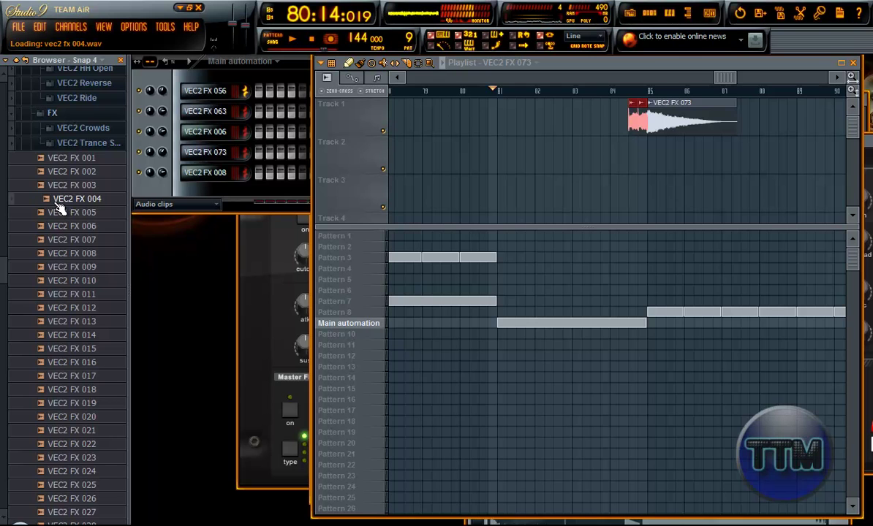
# Add the VEC2 FX 004 sample to Track 2 starting at bar 81 and open its channel settings.
pyautogui.moveTo(421, 178); pyautogui.dragTo(504, 168)
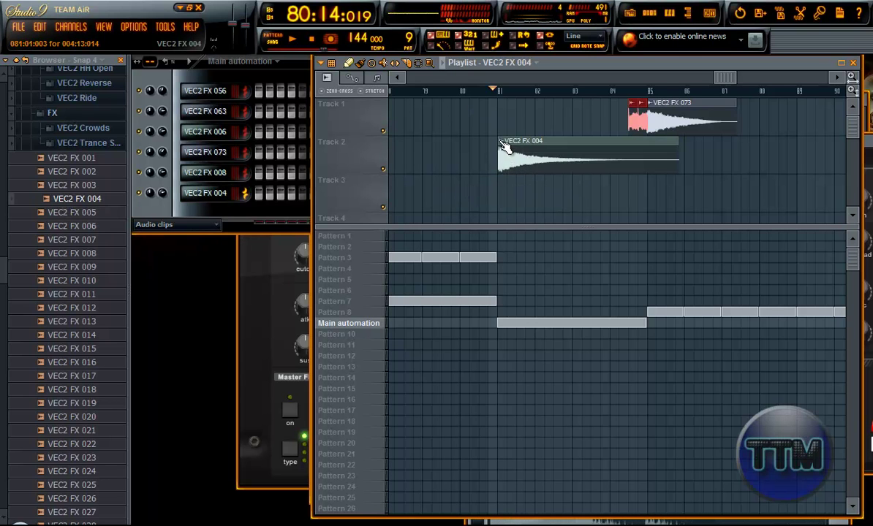
pyautogui.click(500, 141)
pyautogui.click(528, 189)
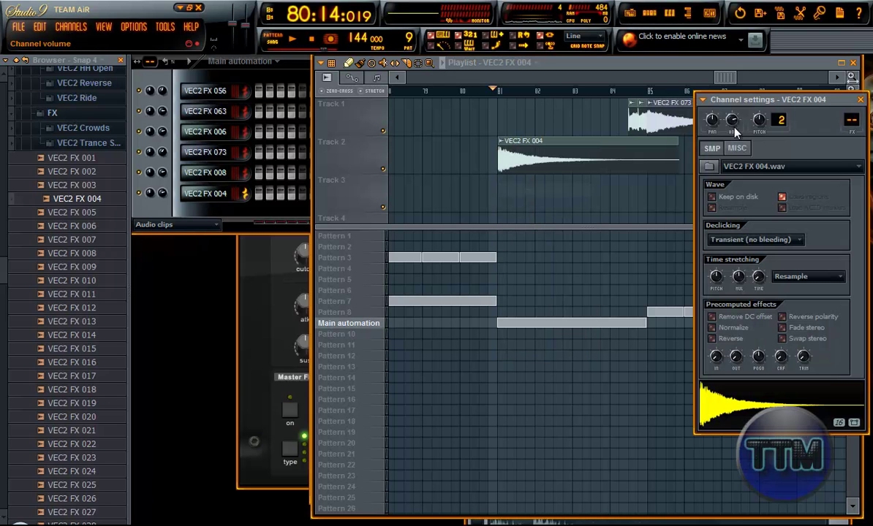
# Play the song from bar 80 to the gap at bar 92, checking the channel settings of VEC2 FX 004 during playback.
pyautogui.click(459, 90)
pyautogui.press('space')
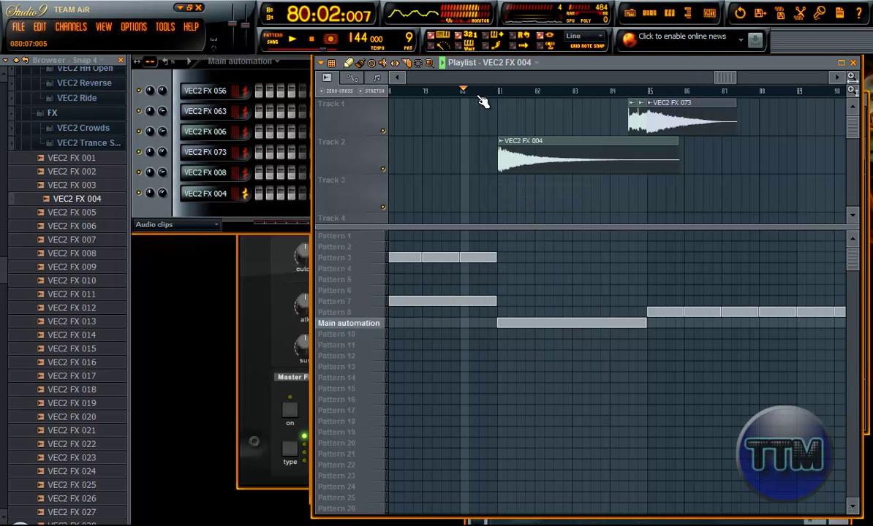
pyautogui.click(504, 141)
pyautogui.click(528, 189)
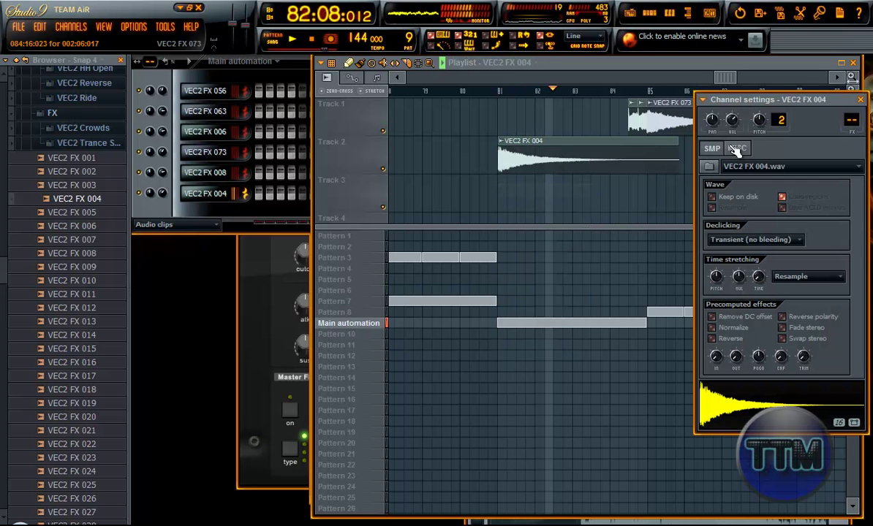
pyautogui.click(560, 59)
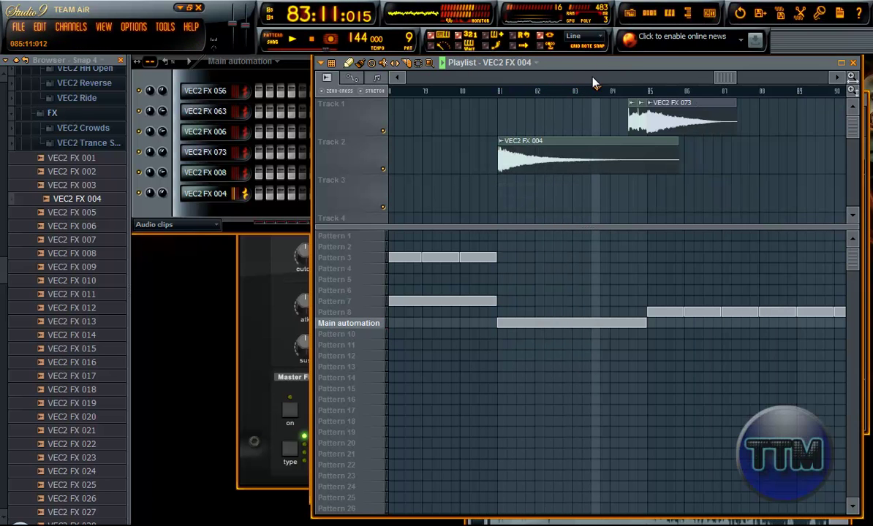
pyautogui.moveTo(725, 75); pyautogui.dragTo(752, 83)
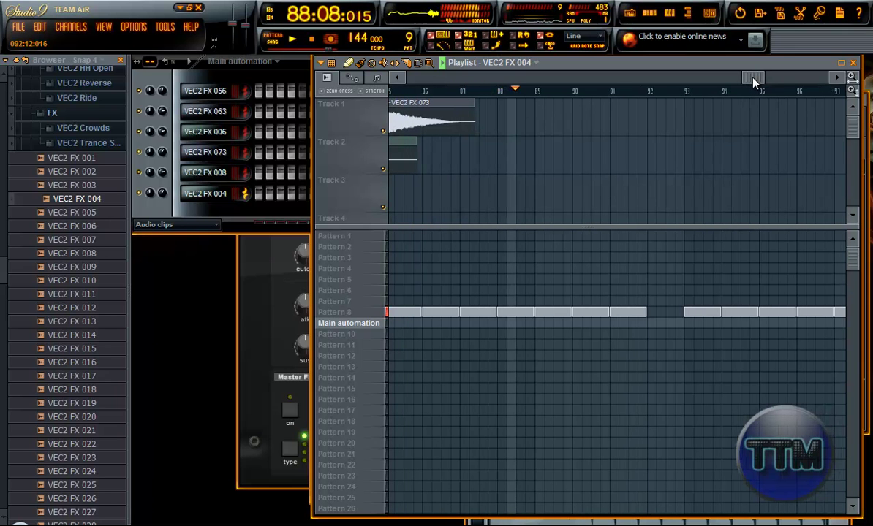
pyautogui.moveTo(753, 80)
pyautogui.mouseDown()
pyautogui.moveTo(746, 78)
pyautogui.moveTo(766, 81)
pyautogui.mouseUp()
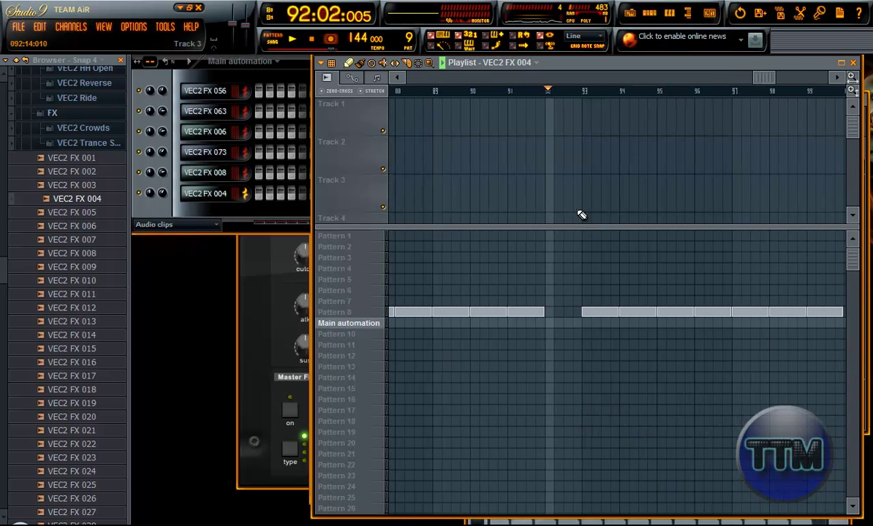
pyautogui.press('space')
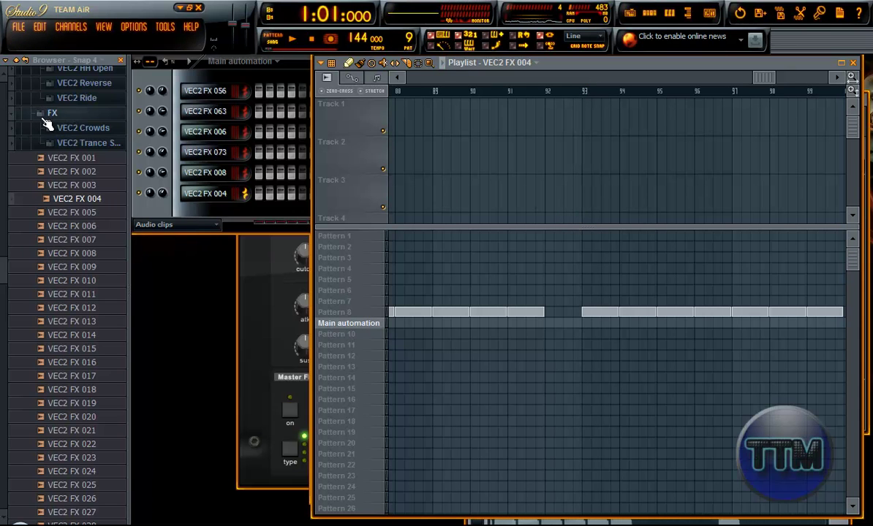
# Collapse the Vengeance FX sample folder and open the FXKICK folder in the TT HSP V.2 bassdrum samples.
pyautogui.scroll(4, 2, 243)
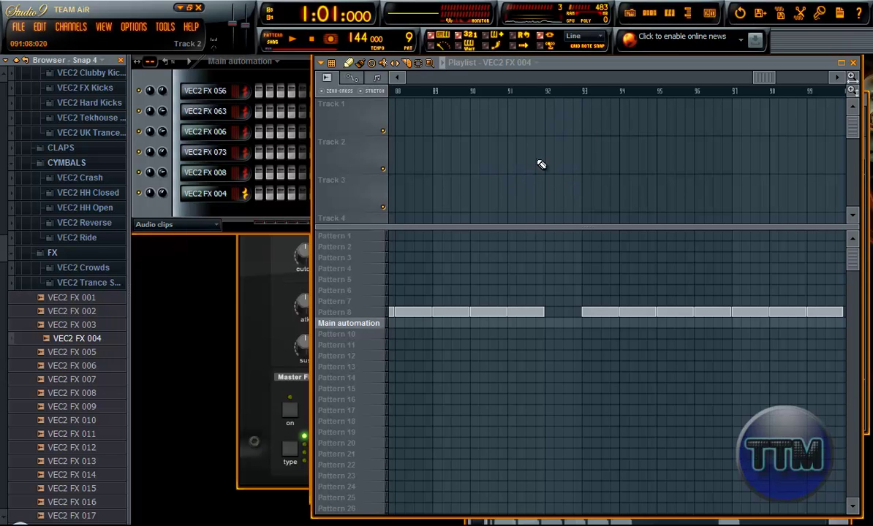
pyautogui.click(65, 286)
pyautogui.scroll(-5, 52, 274)
pyautogui.scroll(4, 62, 183)
pyautogui.click(48, 218)
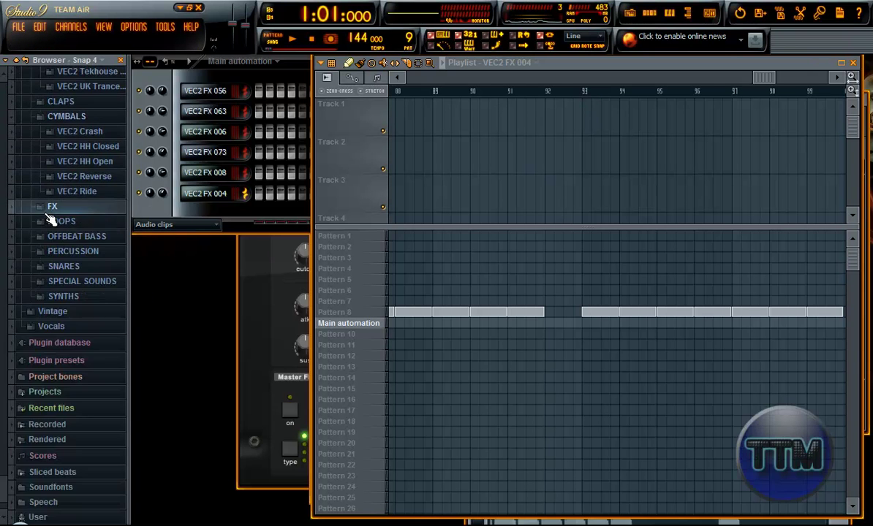
pyautogui.scroll(8, 58, 223)
pyautogui.scroll(5, 63, 219)
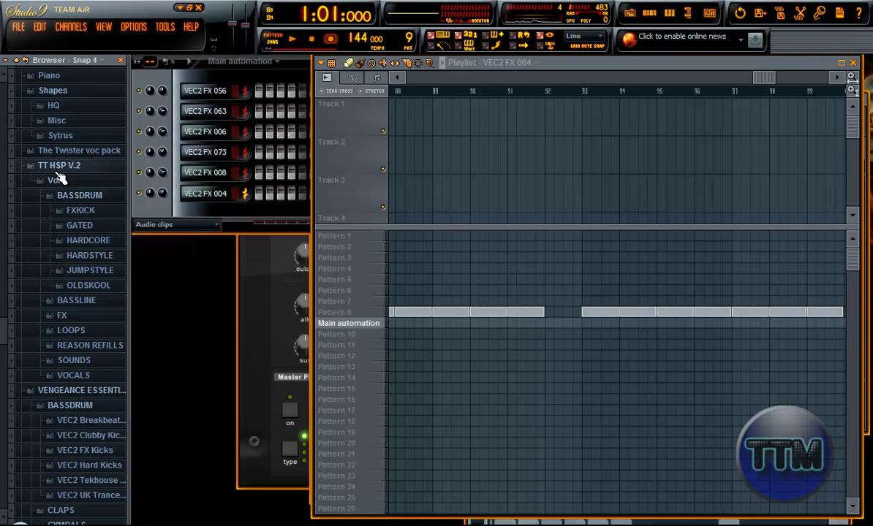
pyautogui.click(82, 211)
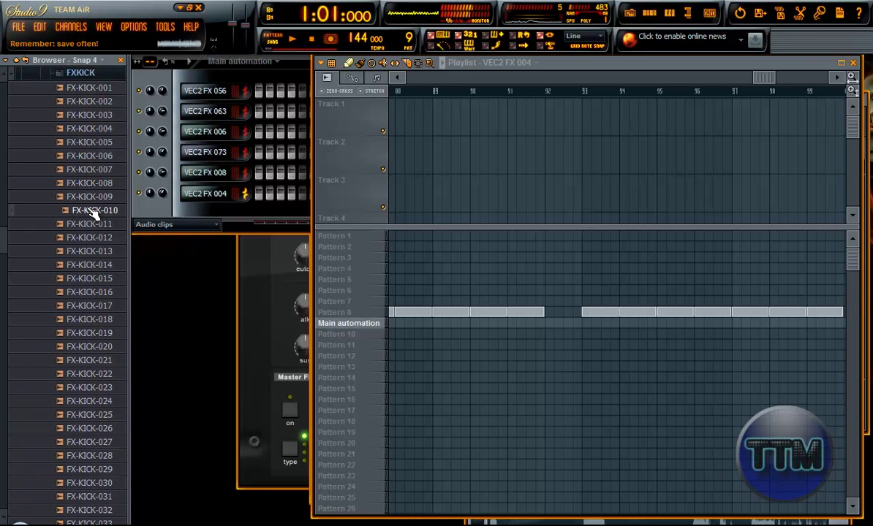
# Preview the kick samples backwards from FX-KICK-009 to FX-KICK-001, and listen to FX-KICK-004 again.
pyautogui.click(71, 196)
pyautogui.click(76, 182)
pyautogui.click(76, 169)
pyautogui.click(78, 155)
pyautogui.click(81, 142)
pyautogui.click(81, 128)
pyautogui.click(77, 114)
pyautogui.click(77, 101)
pyautogui.click(76, 88)
pyautogui.click(84, 130)
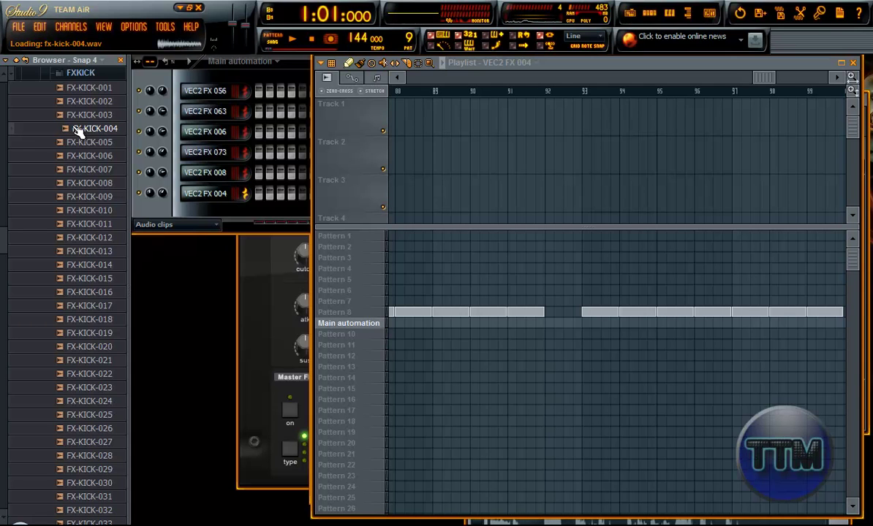
# Preview the kick samples from FX-KICK-013 through FX-KICK-020.
pyautogui.click(92, 252)
pyautogui.click(94, 265)
pyautogui.click(93, 280)
pyautogui.click(92, 293)
pyautogui.click(87, 306)
pyautogui.click(90, 322)
pyautogui.click(92, 334)
pyautogui.click(91, 348)
pyautogui.click(80, 351)
# Add FX-KICK-020 as a channel below VEC2 FX 004 and select the empty Pattern 10 in the playlist.
pyautogui.moveTo(88, 353); pyautogui.dragTo(183, 195)
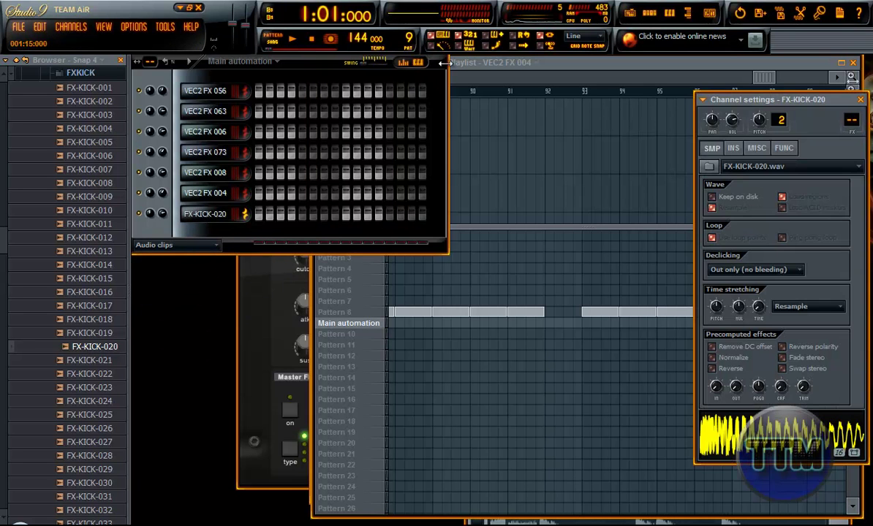
pyautogui.click(584, 63)
pyautogui.click(348, 325)
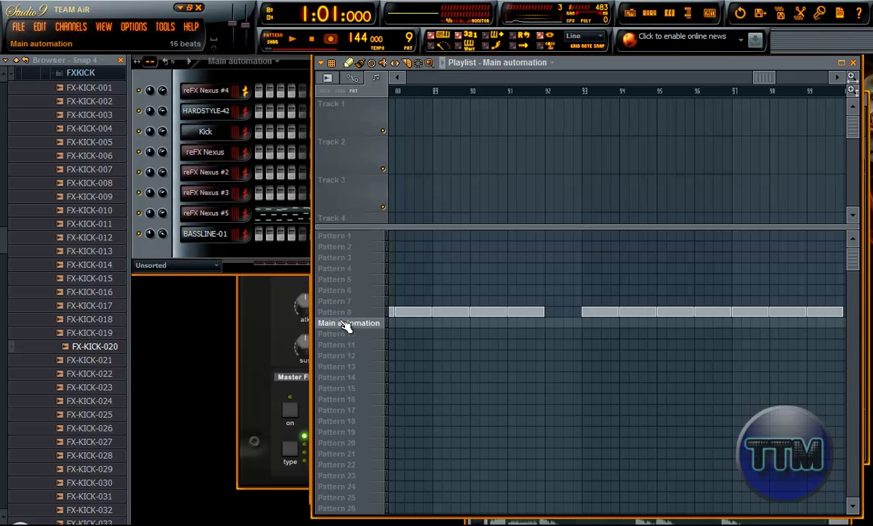
pyautogui.click(336, 335)
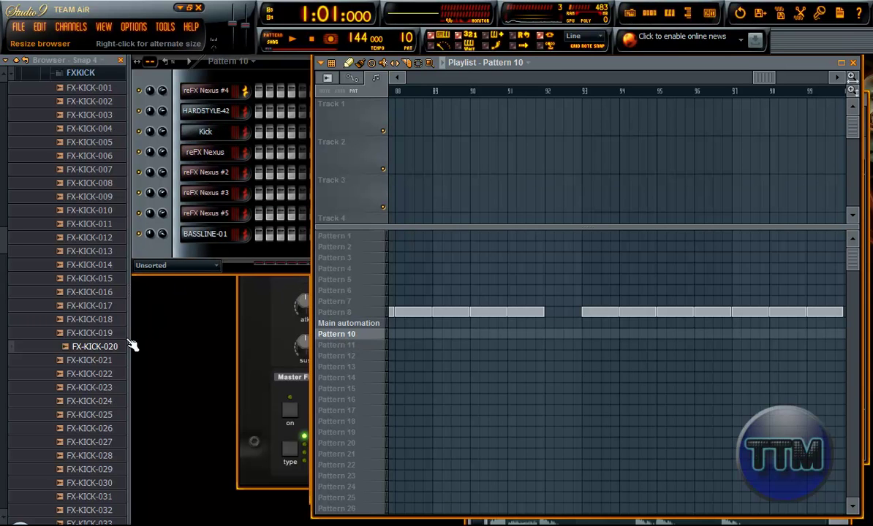
pyautogui.rightClick(227, 234)
pyautogui.click(258, 234)
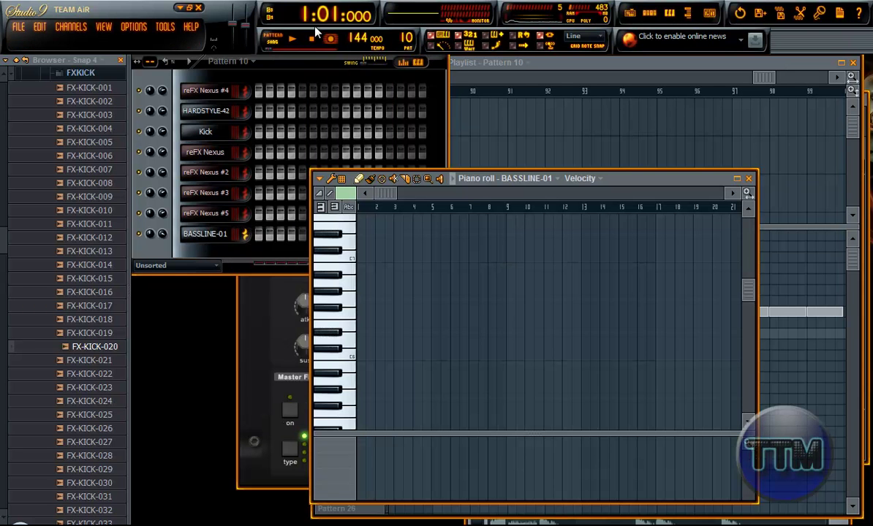
pyautogui.click(739, 180)
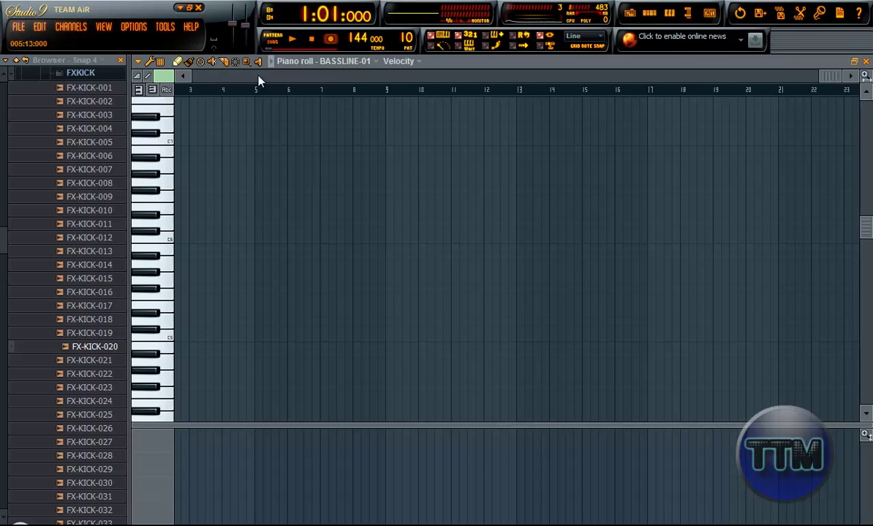
pyautogui.moveTo(267, 77); pyautogui.dragTo(117, 78)
pyautogui.scroll(1, 214, 124)
pyautogui.moveTo(238, 76); pyautogui.dragTo(81, 77)
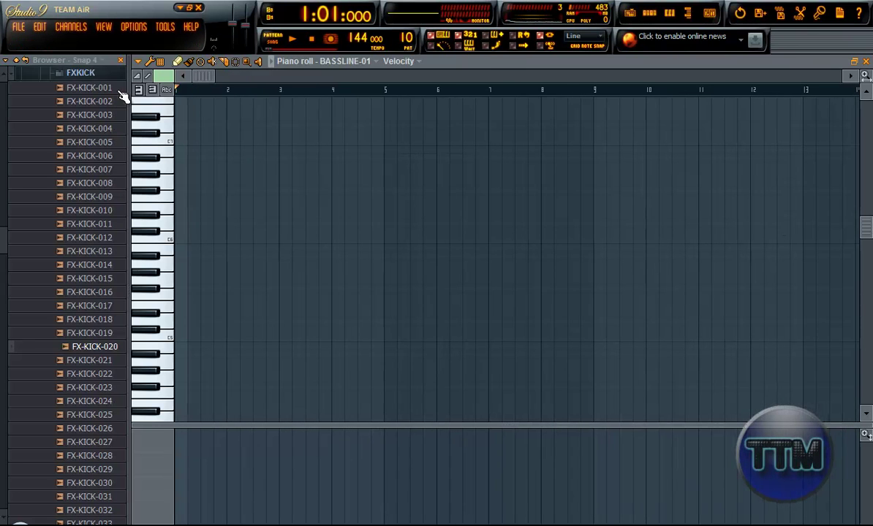
pyautogui.click(161, 336)
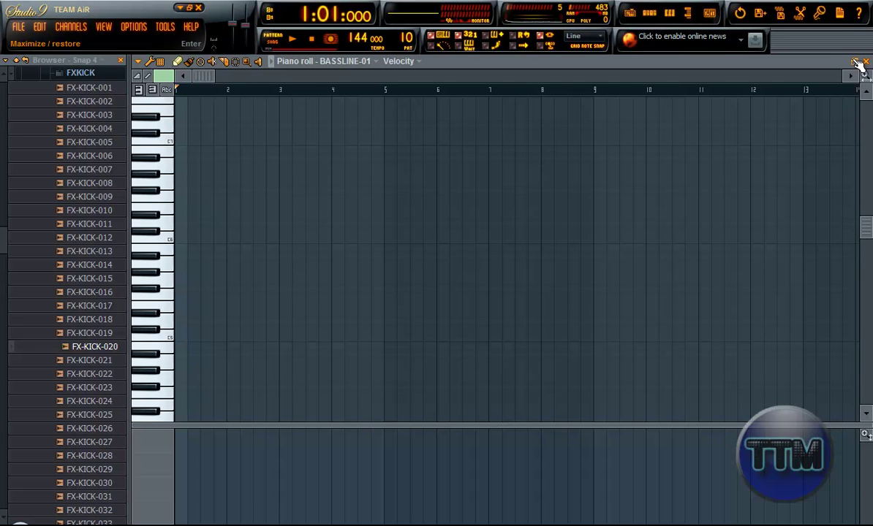
pyautogui.click(861, 63)
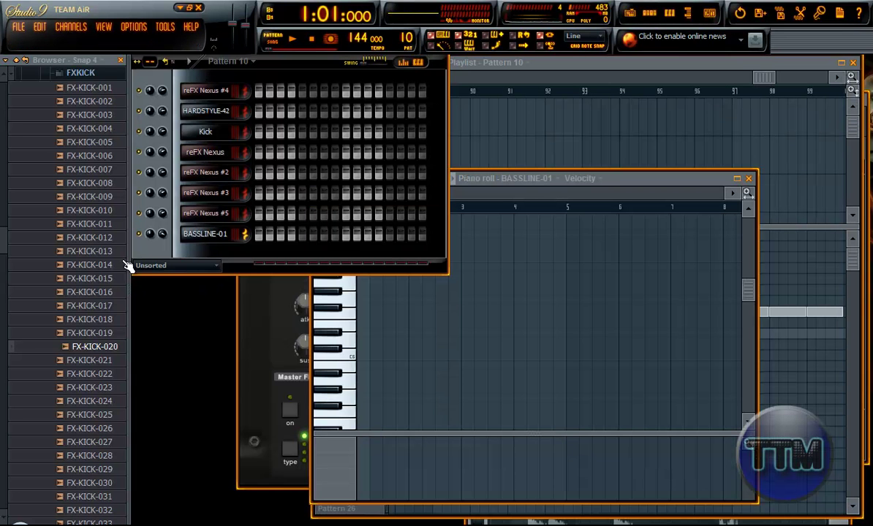
# Add FX-KICK-020 as a channel below BASSLINE-01 in Pattern 10 and open its piano roll maximized.
pyautogui.click(92, 347)
pyautogui.moveTo(209, 259); pyautogui.dragTo(204, 256)
pyautogui.rightClick(198, 257)
pyautogui.click(250, 261)
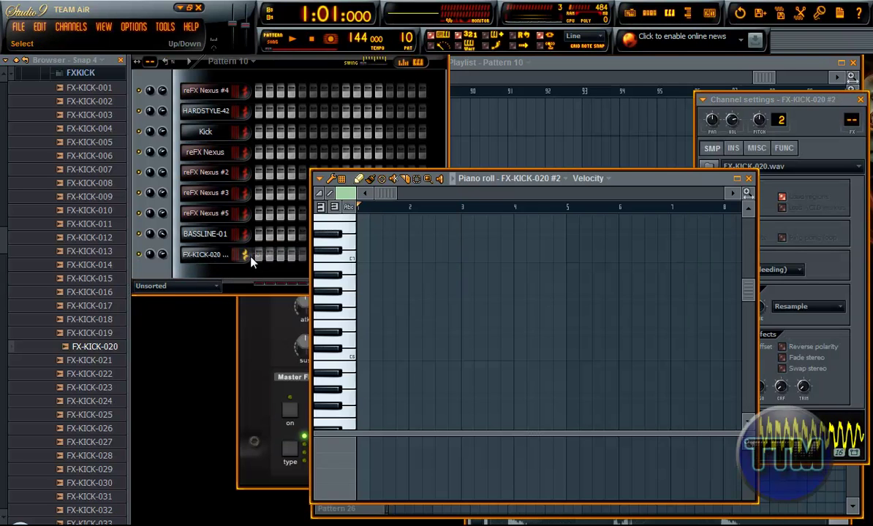
pyautogui.click(739, 180)
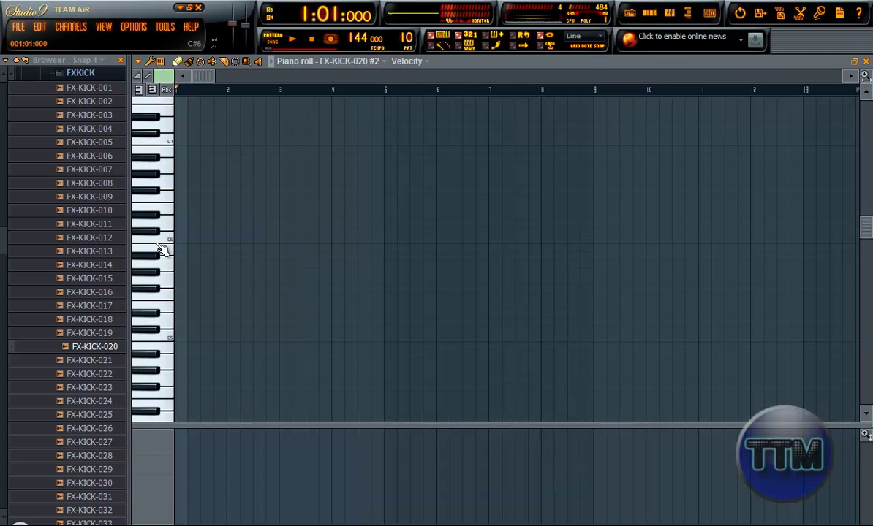
pyautogui.scroll(2, 163, 338)
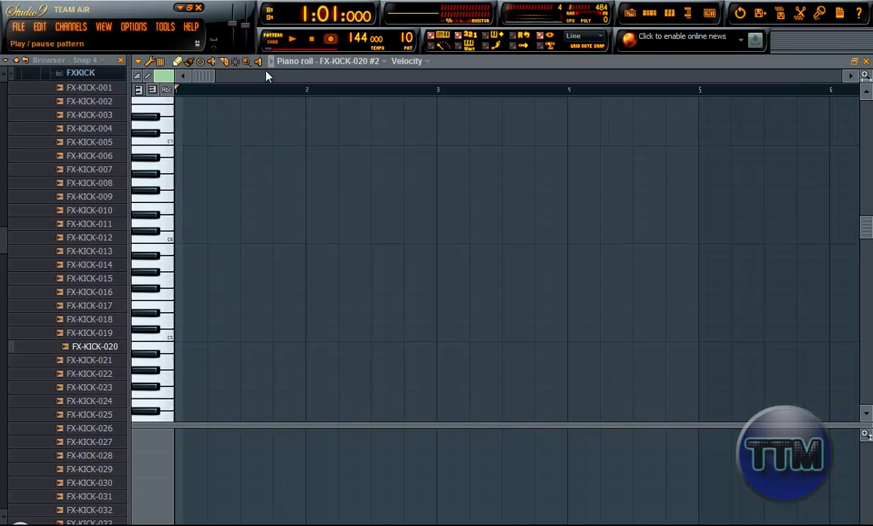
# Draw one kick note per beat in bar 1, two on C5 followed by two on C#5, and play them.
pyautogui.click(170, 341)
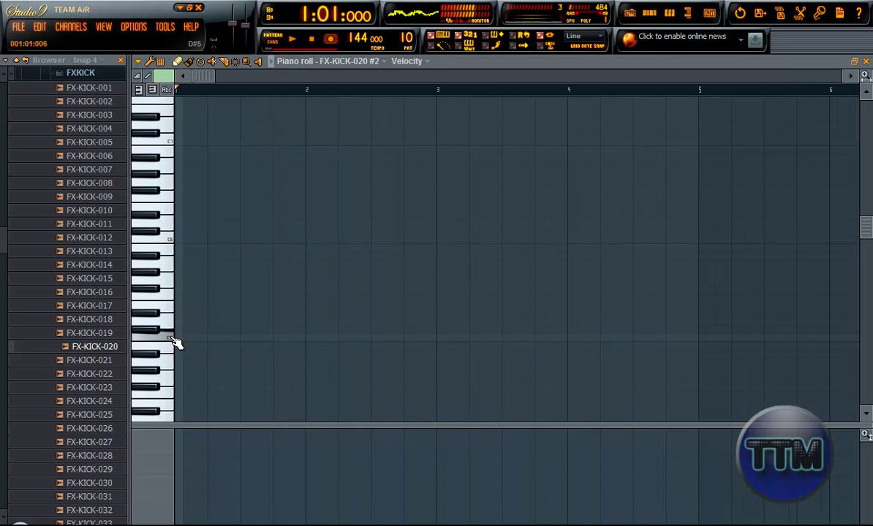
pyautogui.click(180, 338)
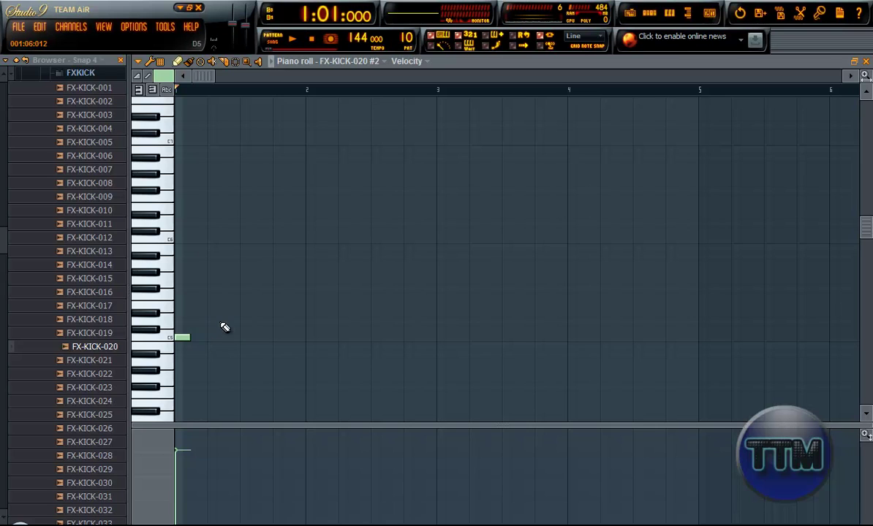
pyautogui.click(211, 345)
pyautogui.moveTo(211, 344); pyautogui.dragTo(211, 336)
pyautogui.click(241, 330)
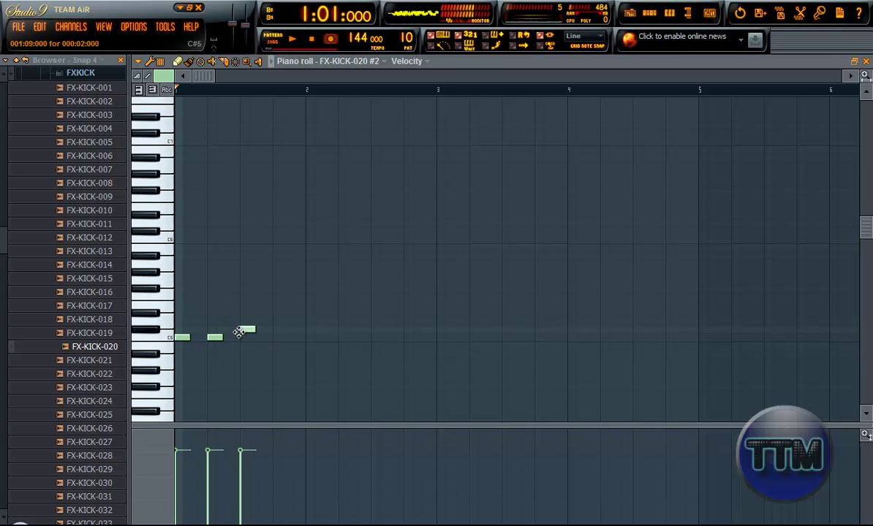
pyautogui.click(276, 329)
pyautogui.press('space')
pyautogui.press('space')
# Lengthen the four kick notes to a full beat each, play the pattern, and return to the playlist.
pyautogui.moveTo(179, 320); pyautogui.dragTo(306, 356)
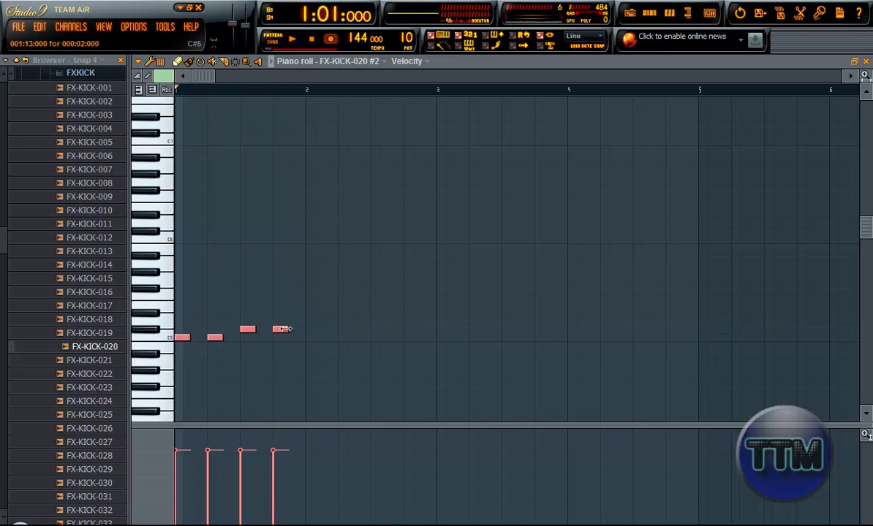
pyautogui.press('space')
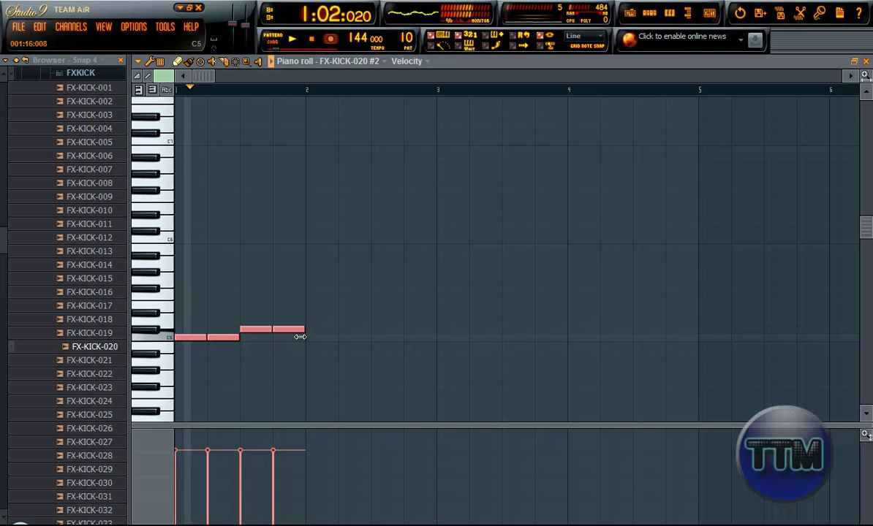
pyautogui.click(853, 61)
pyautogui.click(768, 70)
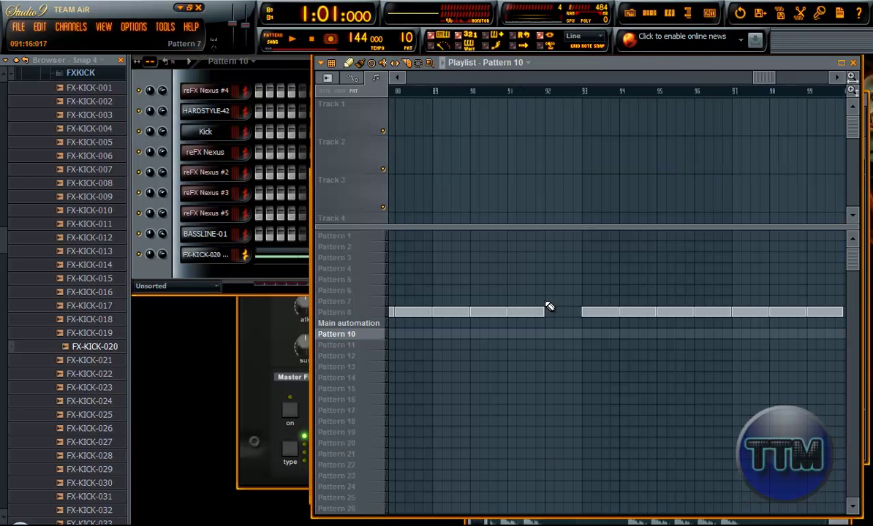
# Place Pattern 10 in the gap at bar 92 and play the song from bar 91 to hear the kick fill.
pyautogui.hotkey('ctrl', 'z')
pyautogui.click(331, 64)
pyautogui.click(313, 88)
pyautogui.click(551, 334)
pyautogui.click(526, 91)
pyautogui.press('space')
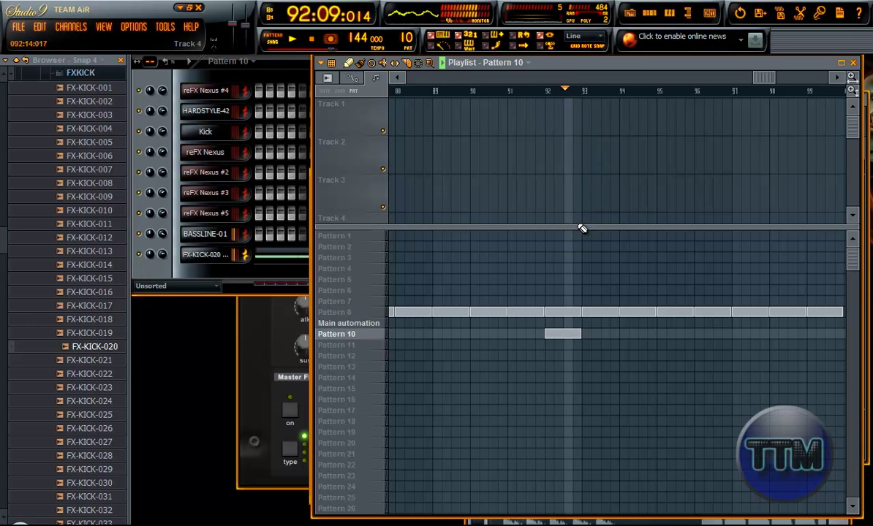
pyautogui.press('space')
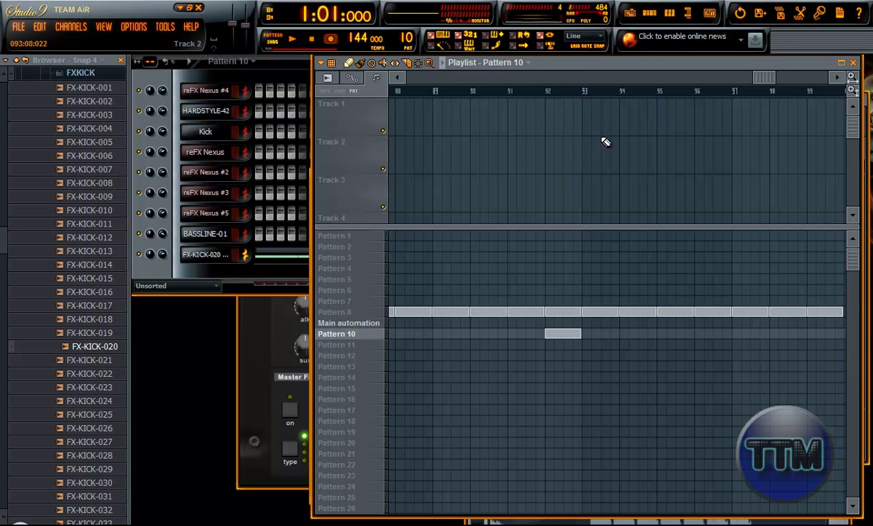
# Replace the FX-KICK-020 sample in the Pattern 10 kick channel with FX-KICK-004 and play the song from bar 92.
pyautogui.click(84, 129)
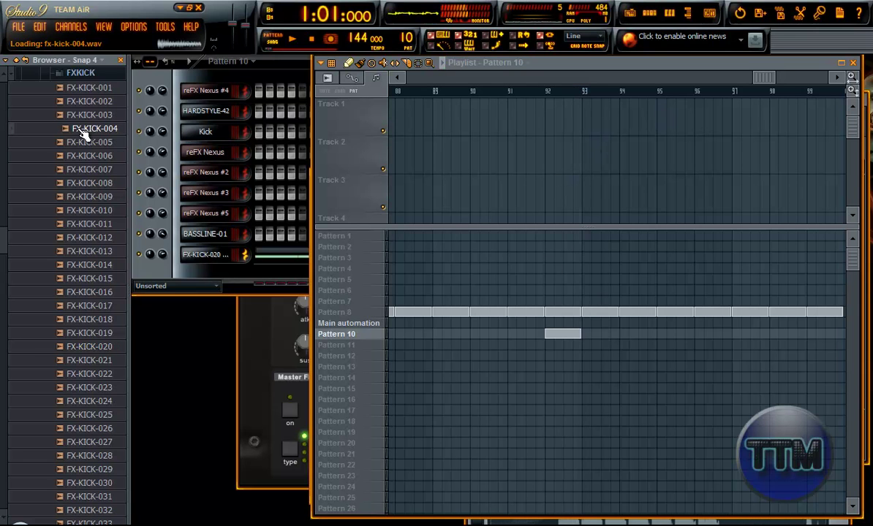
pyautogui.moveTo(85, 129); pyautogui.dragTo(210, 256)
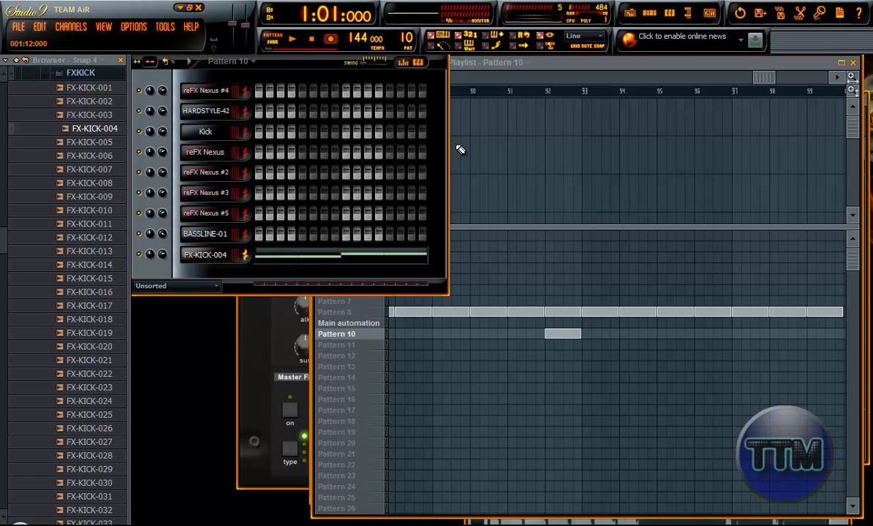
pyautogui.click(552, 92)
pyautogui.press('space')
pyautogui.press('space')
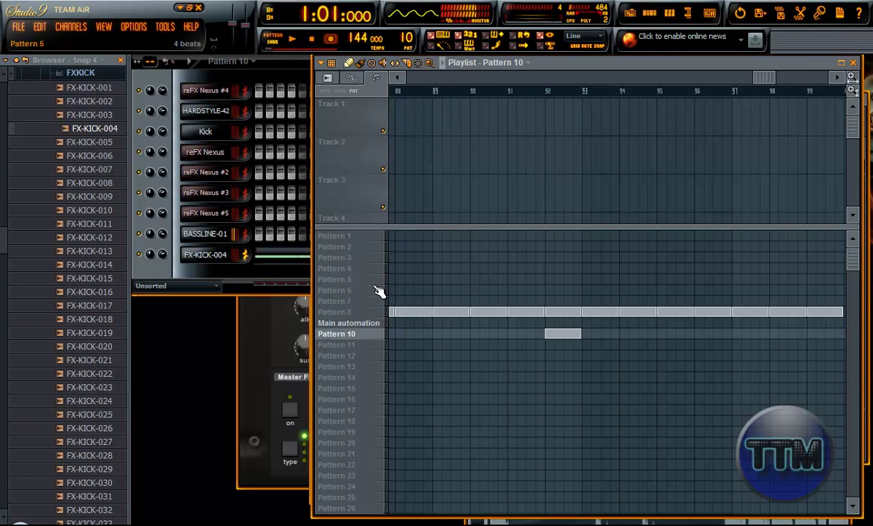
# Collapse the FXKICK folder in the sample browser.
pyautogui.click(77, 74)
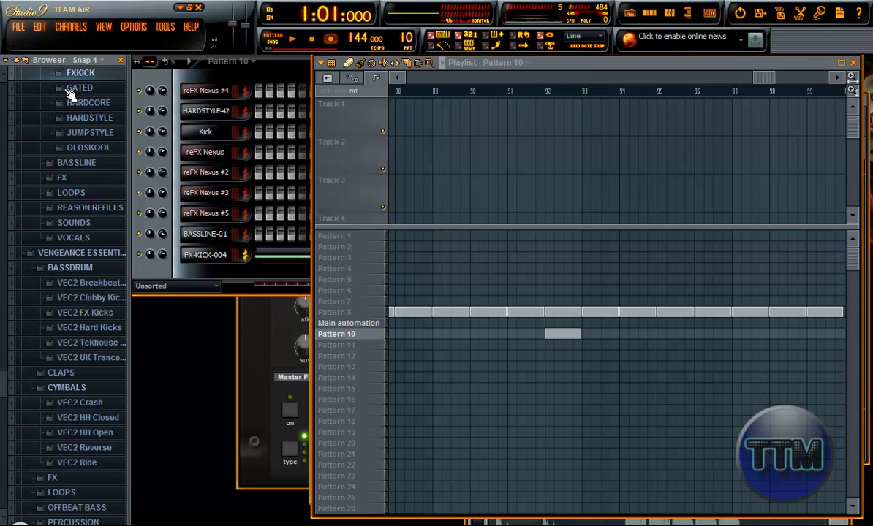